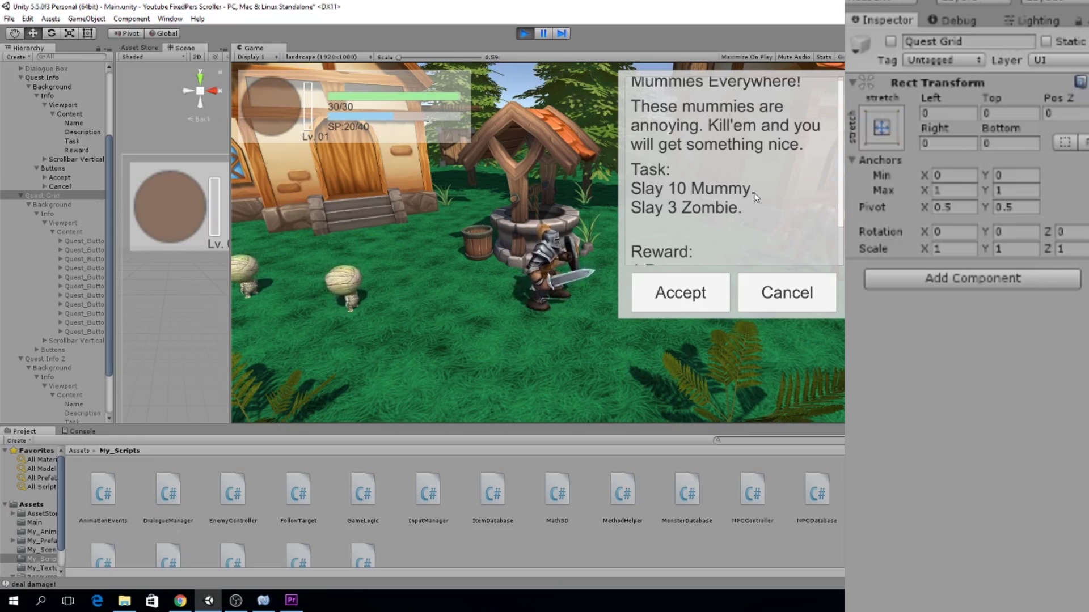
Scroll the Quest Info text to confirm the Slay 10 Mummy, Slay 3 Zombie tasks and 1 Paper, 400 Experience rewards.
scroll(749, 238, "up", 4)
scroll(726, 273, "down", 3)
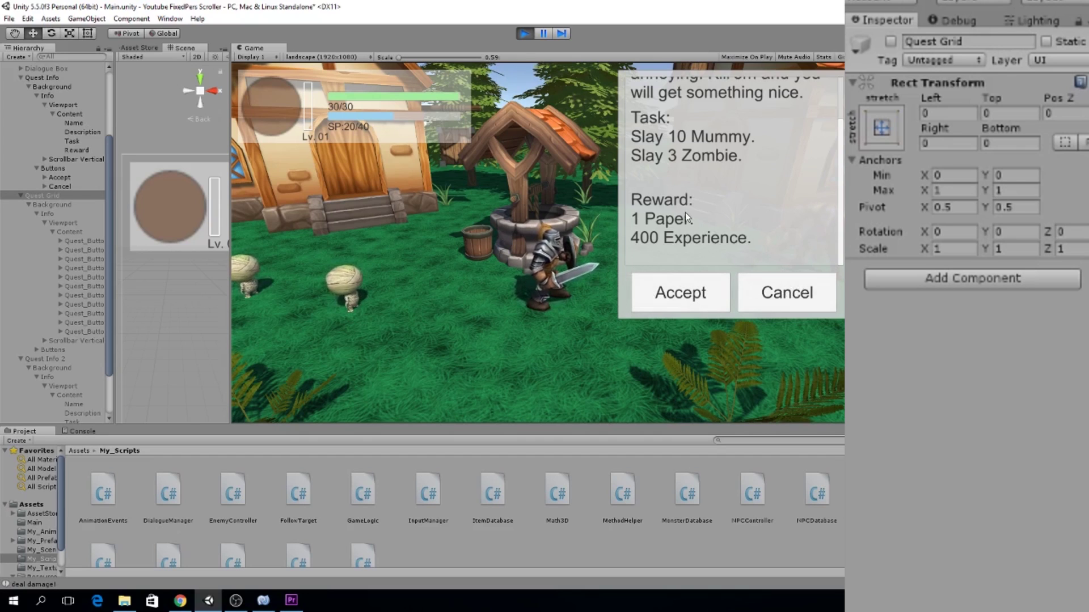
scroll(706, 186, "up", 2)
scroll(671, 142, "down", 1)
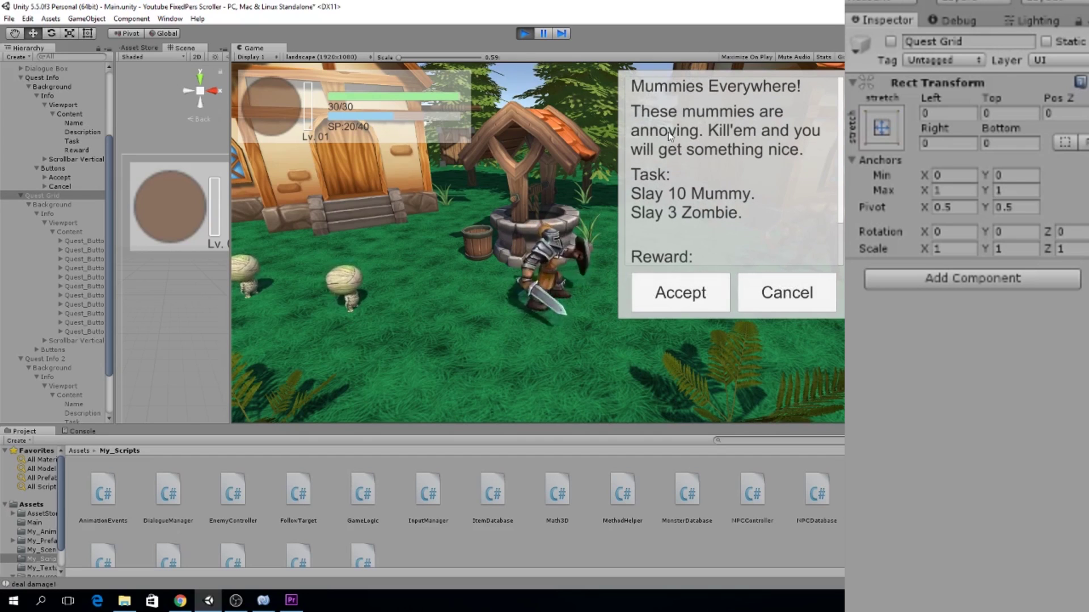
scroll(734, 148, "down", 2)
scroll(732, 142, "up", 2)
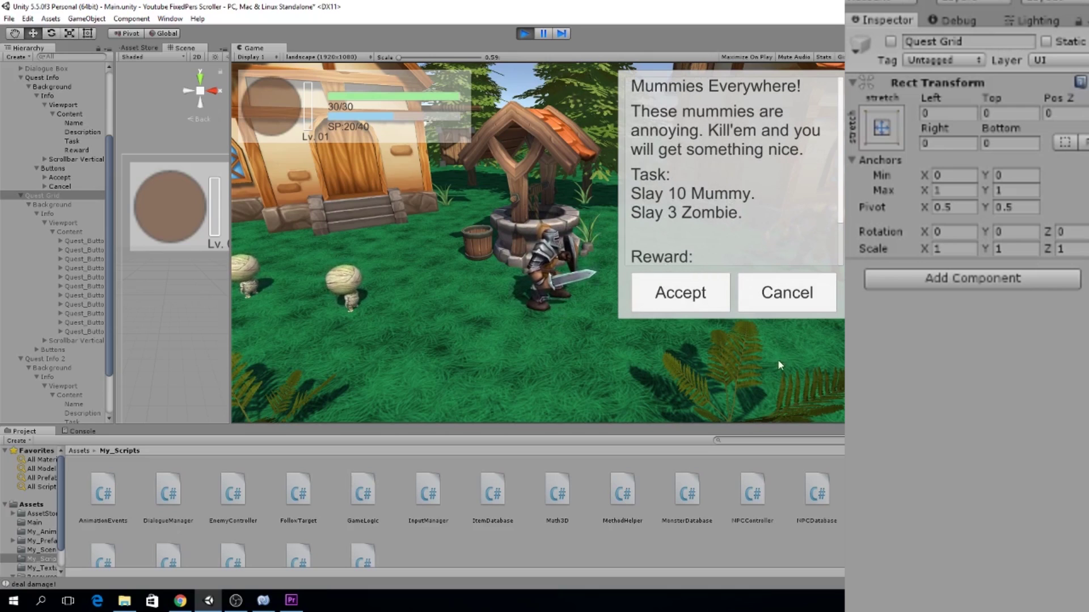
scroll(758, 219, "down", 3)
scroll(765, 170, "up", 1)
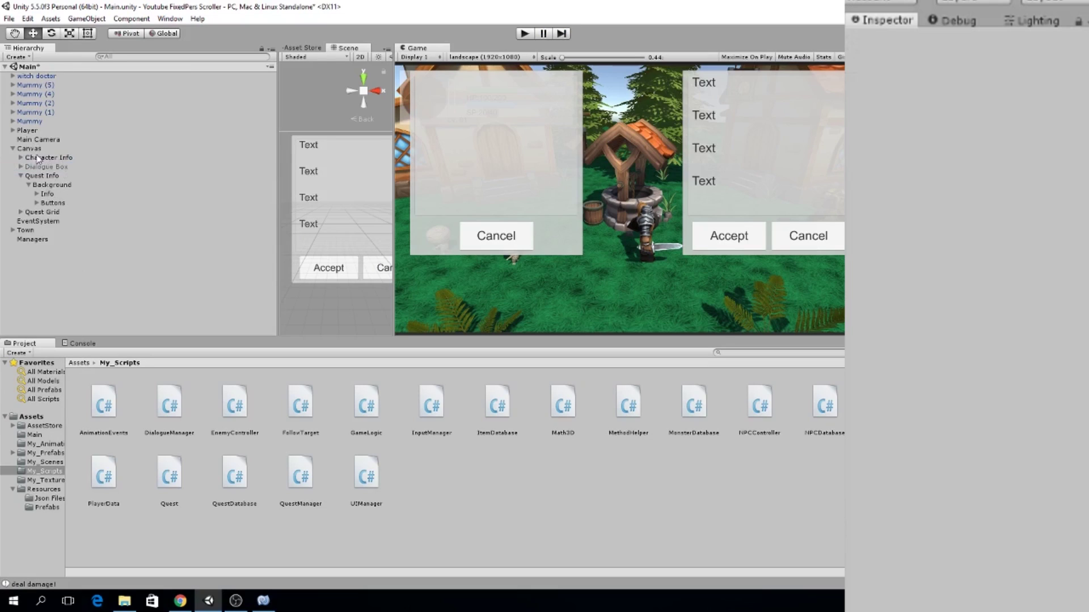
Expand Canvas and inspect Character Info and Dialogue Box, toggling Dialogue Box on and back off.
left_click(34, 151)
left_click(12, 151)
left_click(111, 241)
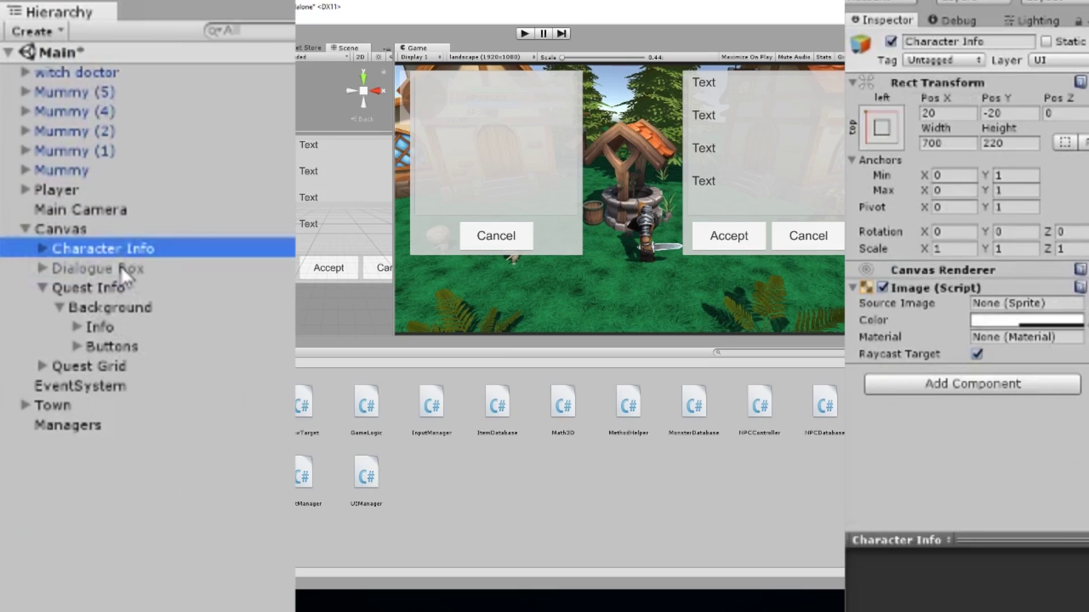
left_click(95, 270)
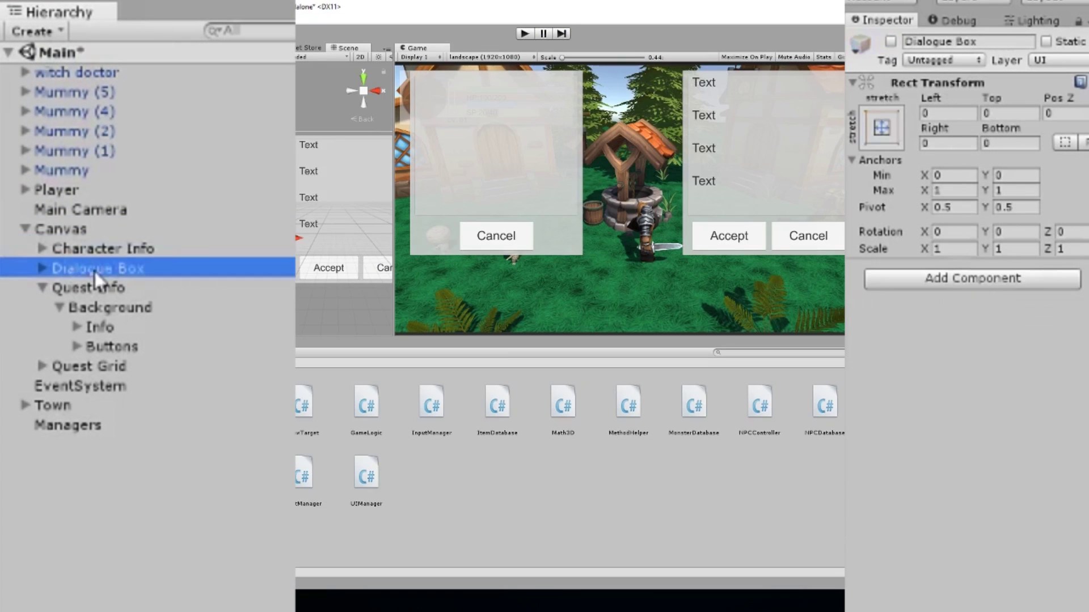
left_click(891, 41)
left_click(890, 41)
Deactivate the Quest Grid object so it no longer shows in the game.
left_click(107, 287)
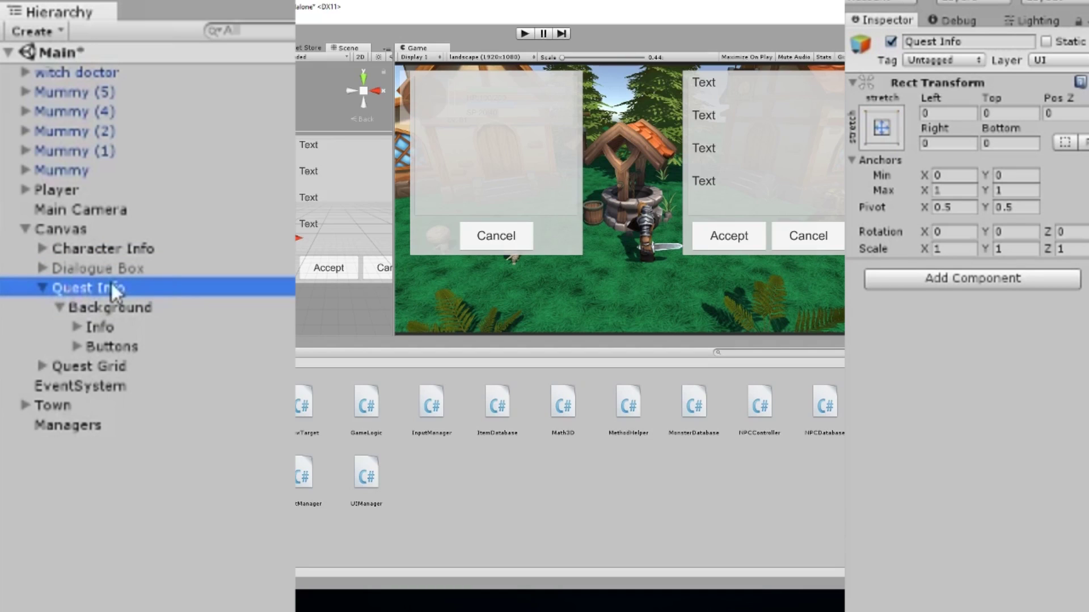
left_click(44, 287)
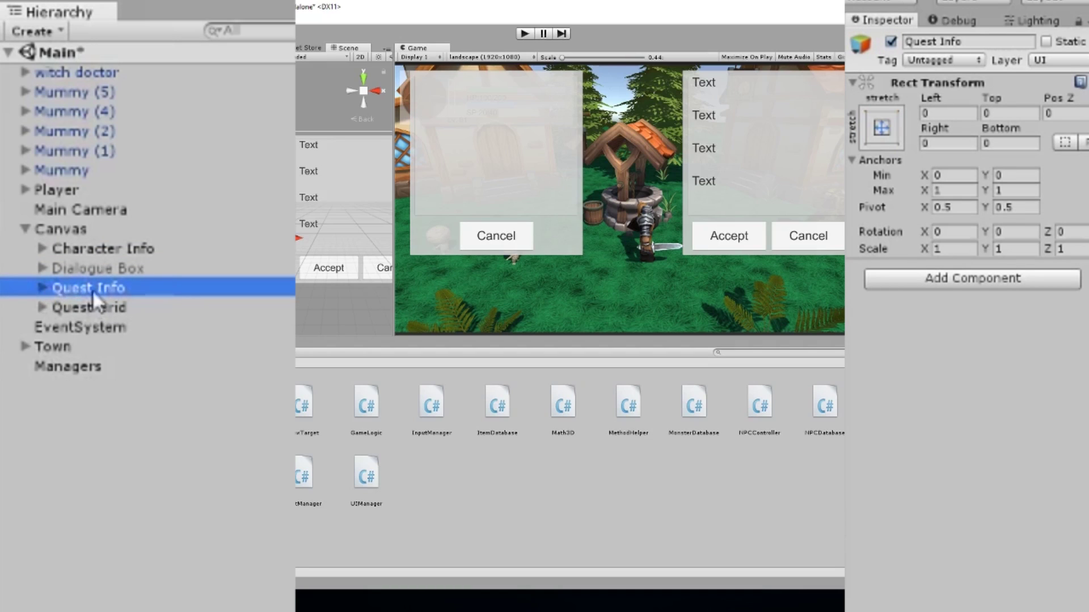
left_click(122, 307)
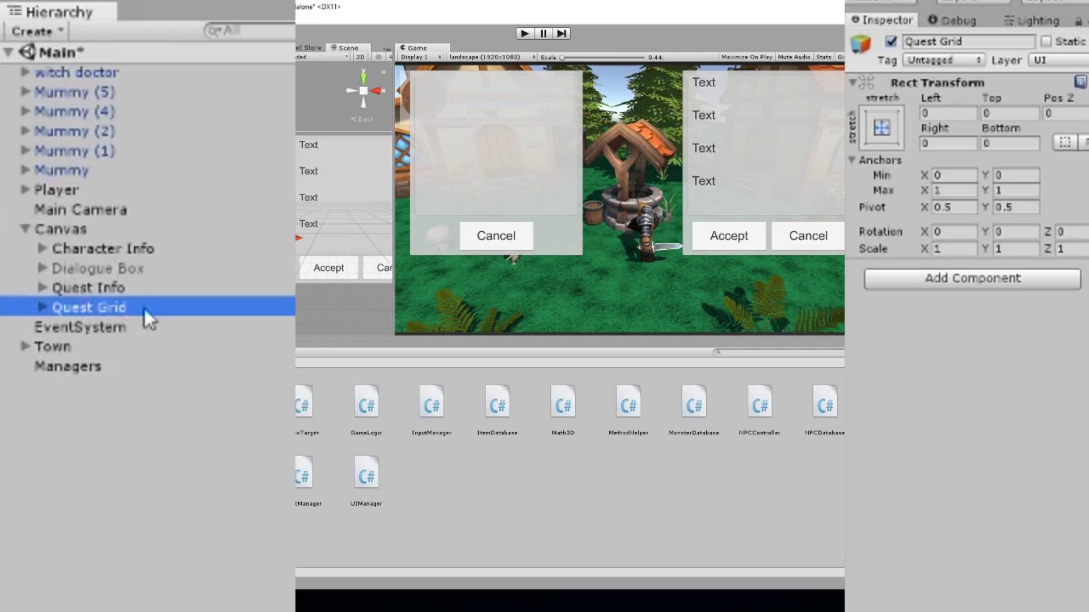
left_click(891, 41)
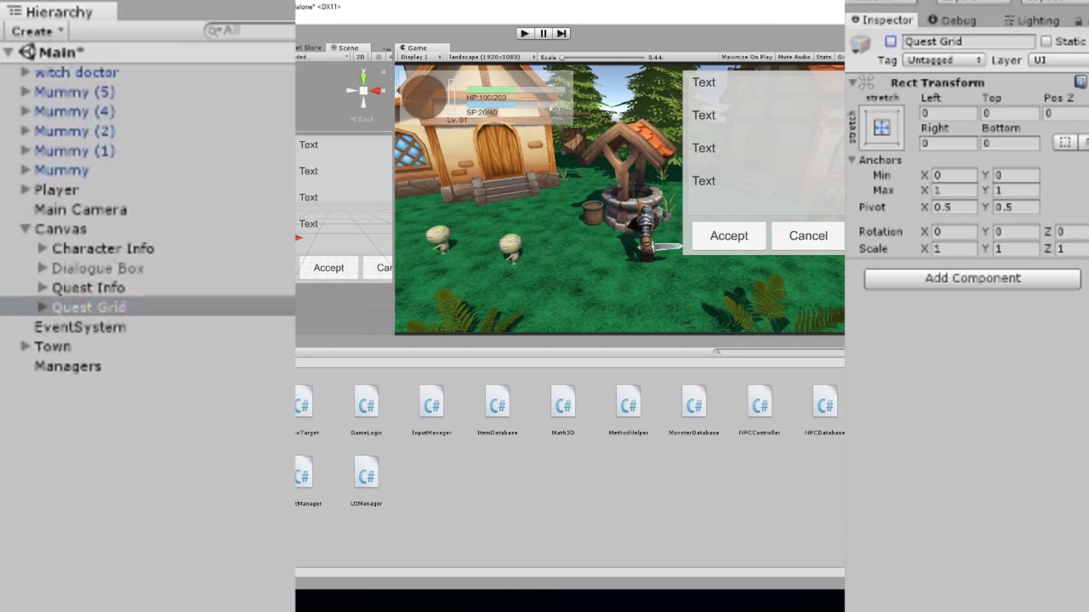
Re-check the Quest Info, Dialogue Box and Character Info panels and return to Canvas.
left_click(96, 292)
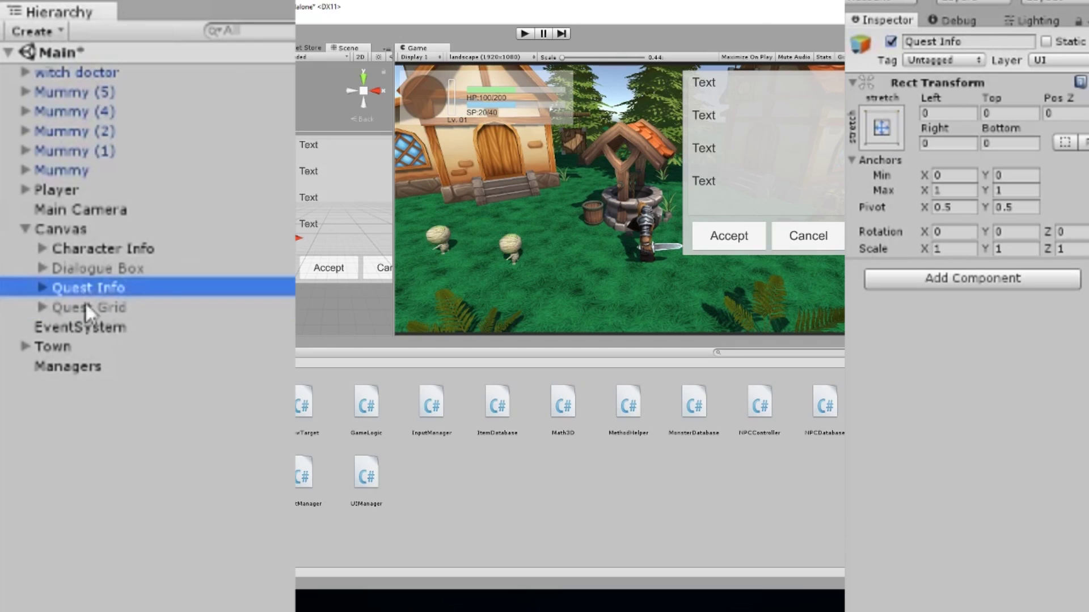
left_click(110, 268)
left_click(87, 287)
left_click(101, 250)
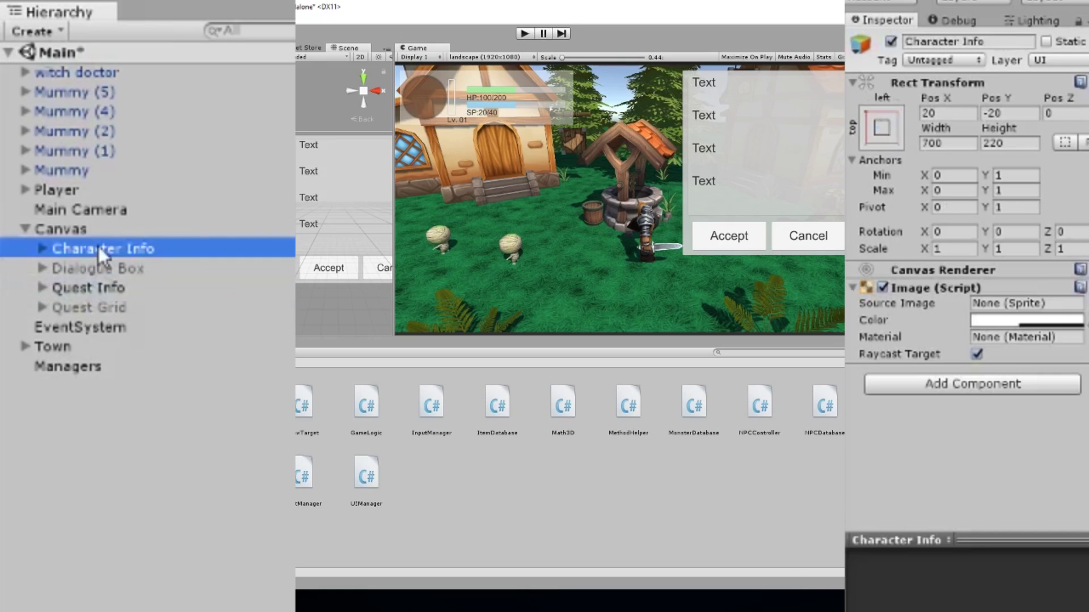
left_click(88, 230)
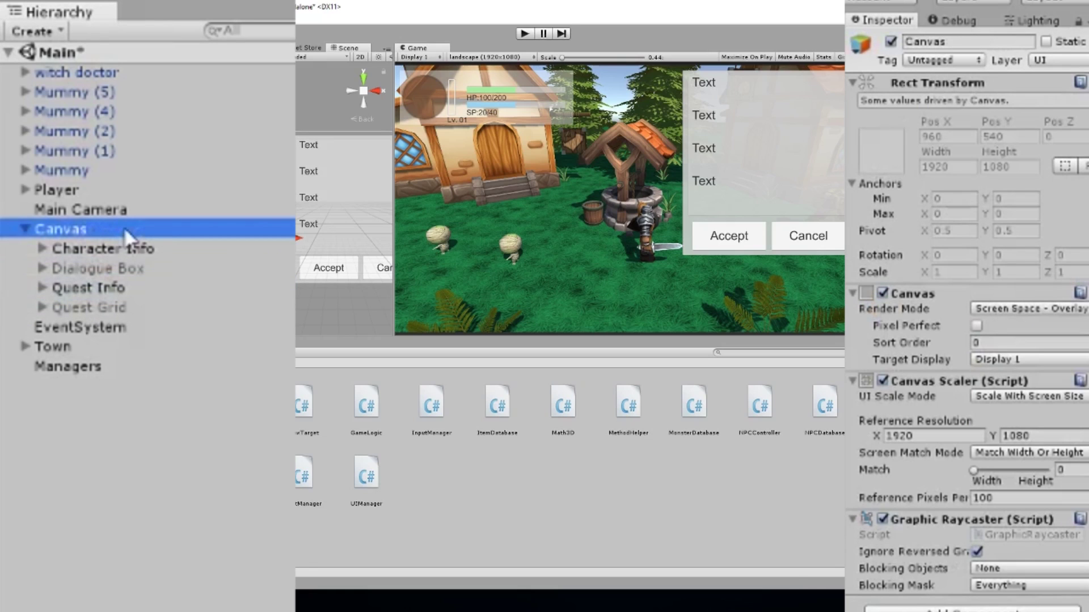
right_click(82, 237)
Create an empty child object under Canvas named 'Quest Info 2'.
left_click(170, 430)
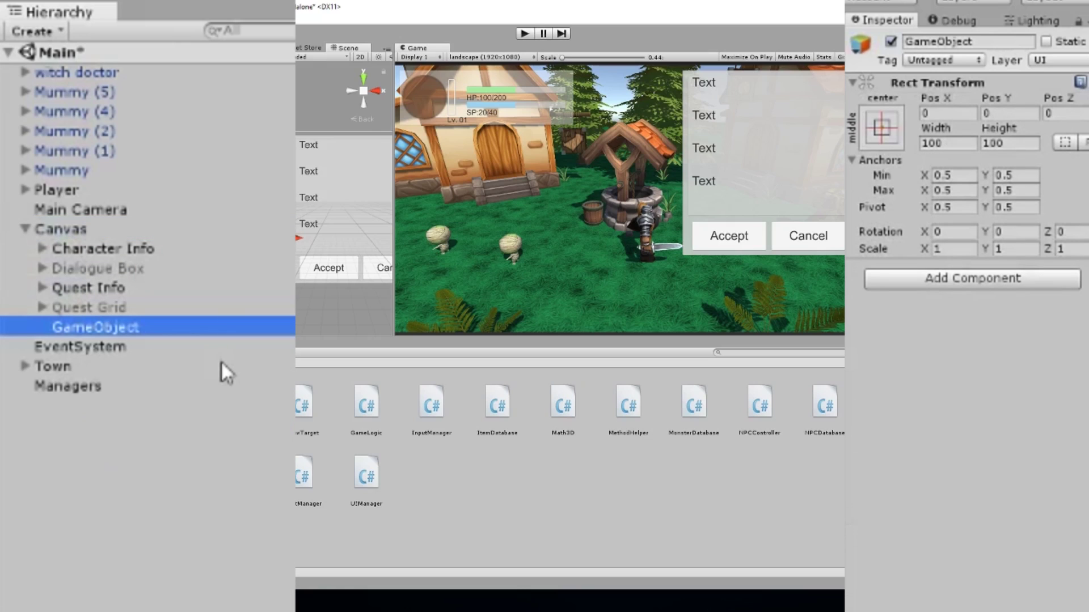
key("F2")
type("Quest In")
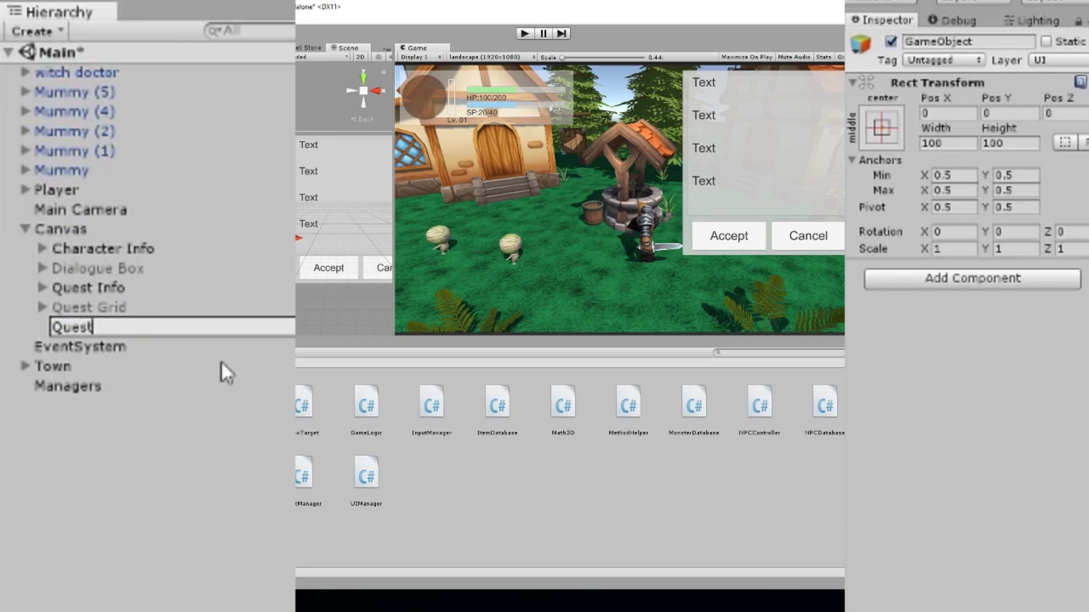
type("fo 2")
key("Return")
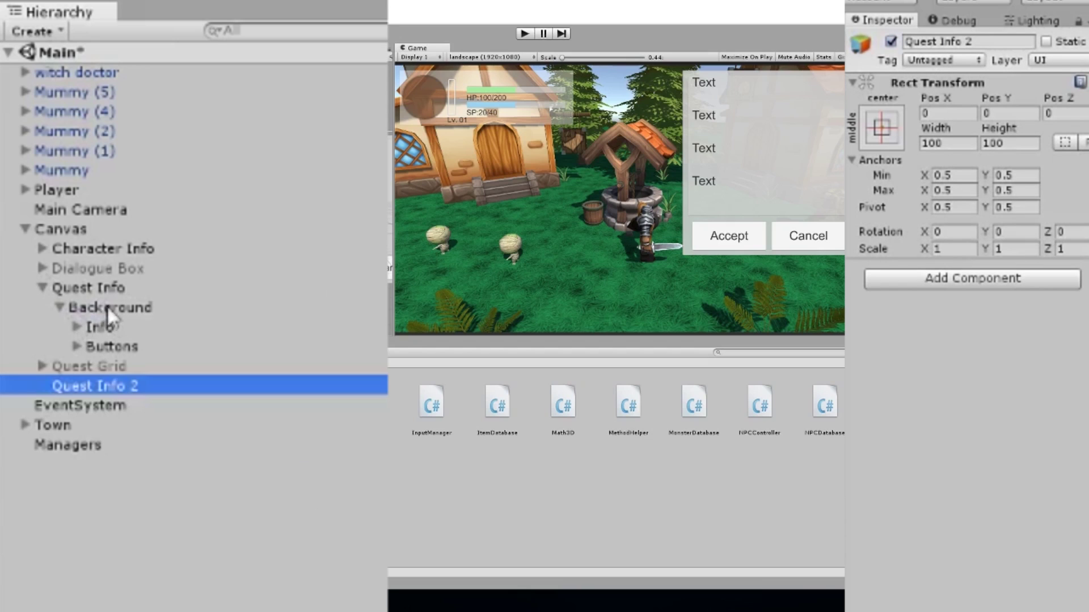
Add a UI Image as a child of Quest Info 2.
left_click(107, 307)
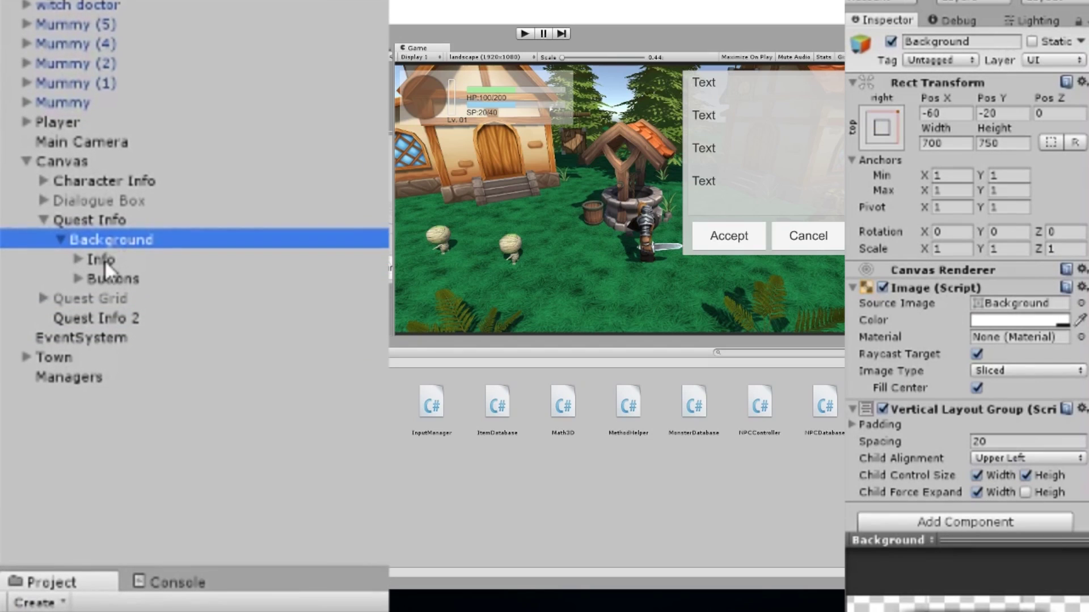
left_click(97, 229)
right_click(121, 223)
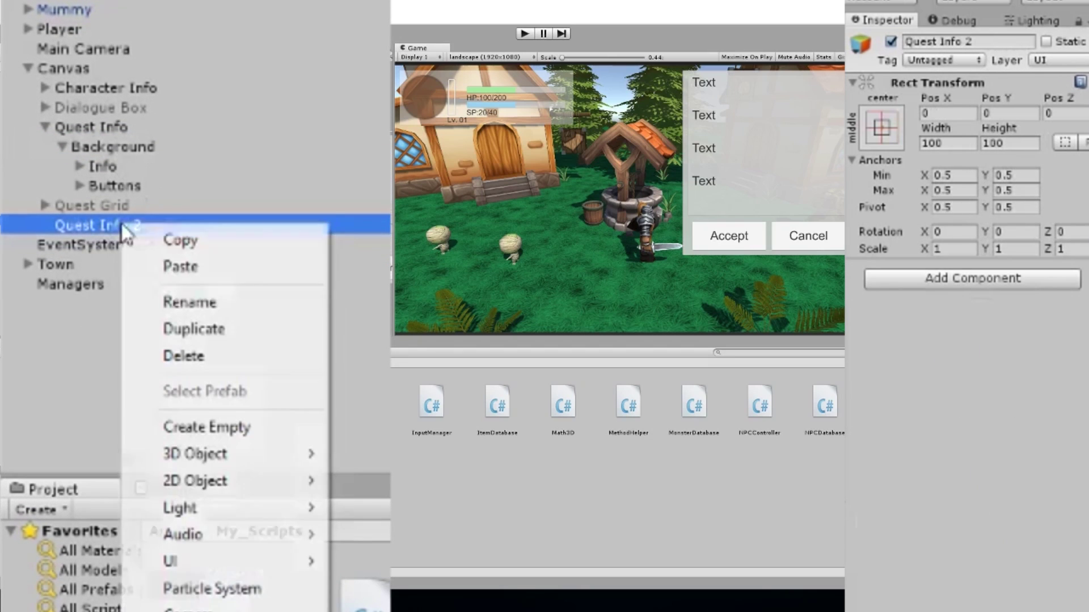
mouse_move(318, 563)
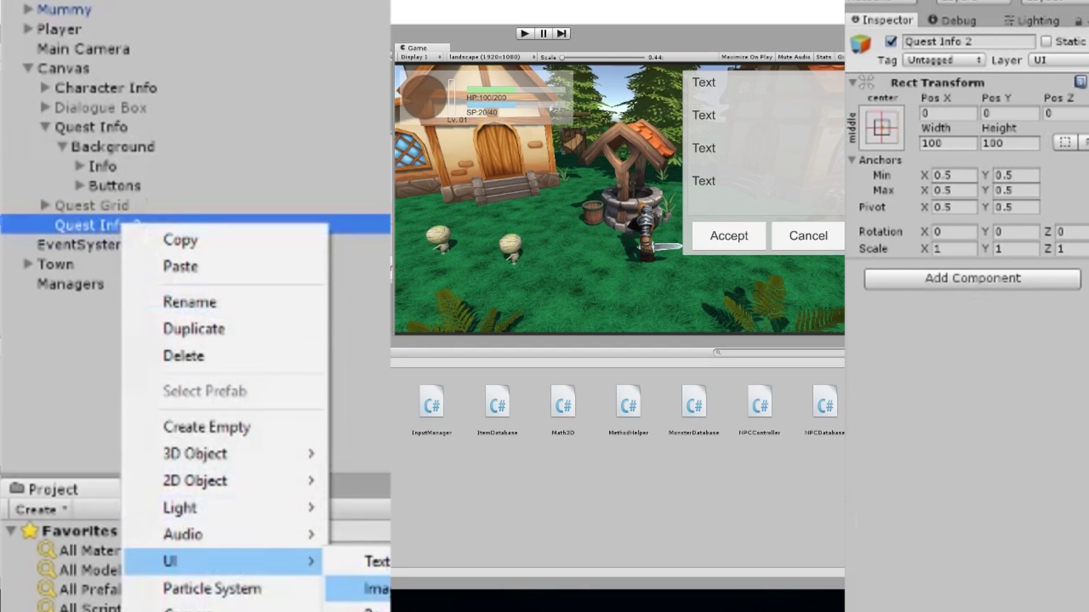
left_click(360, 590)
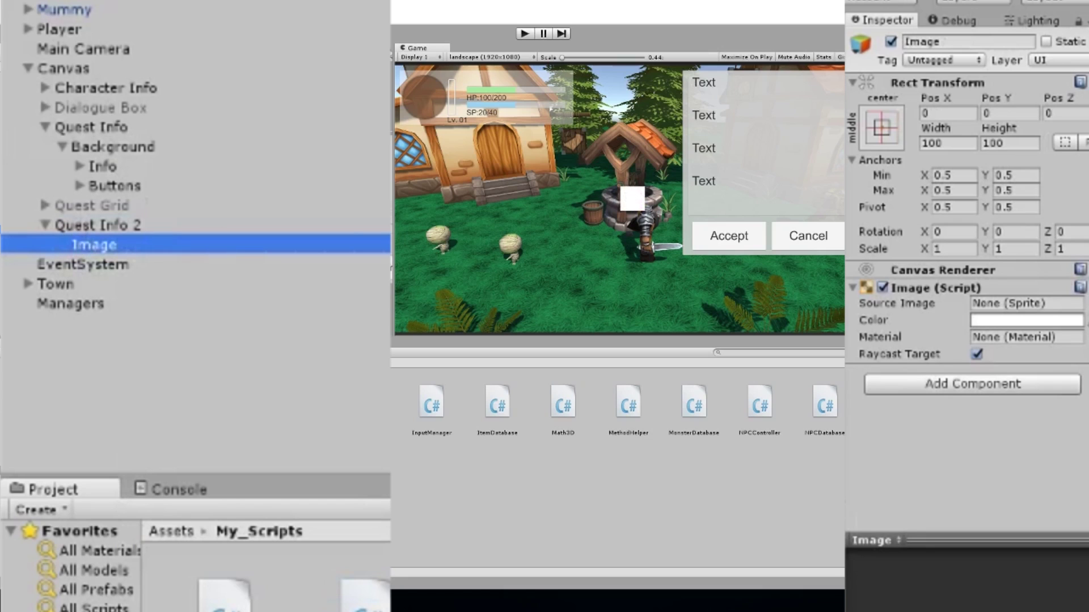
left_click(89, 228)
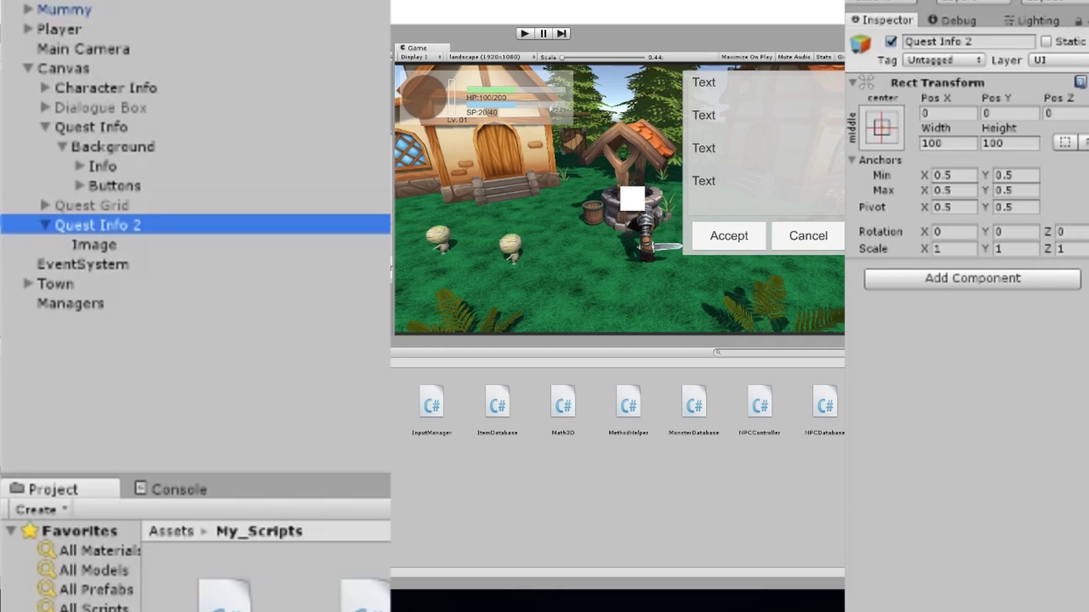
Anchor Quest Info 2 to the top-left preset, sized 700 by 750.
left_click(879, 144)
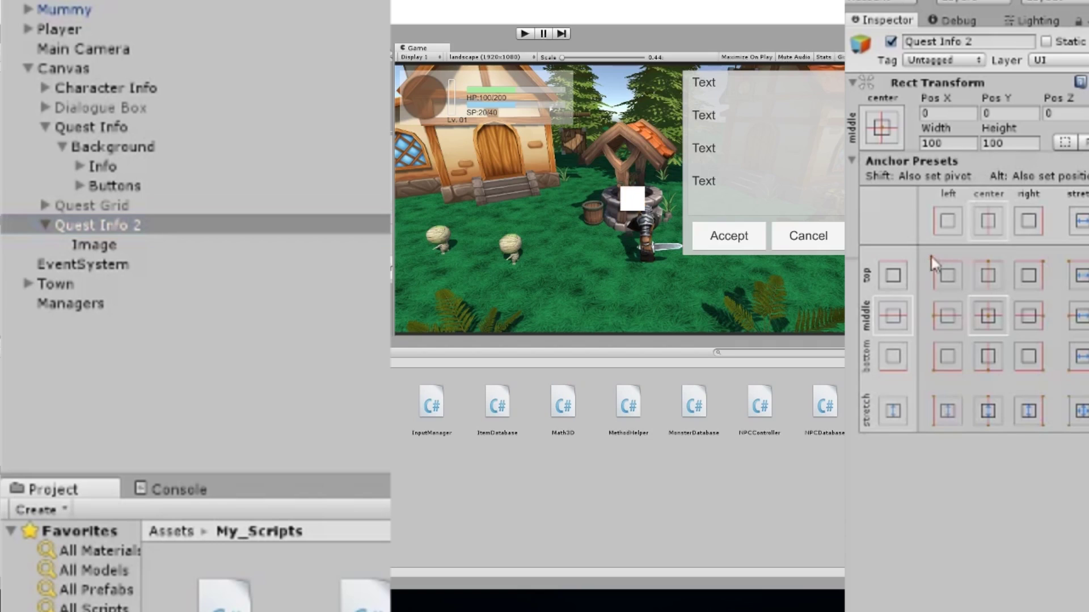
left_click(951, 276)
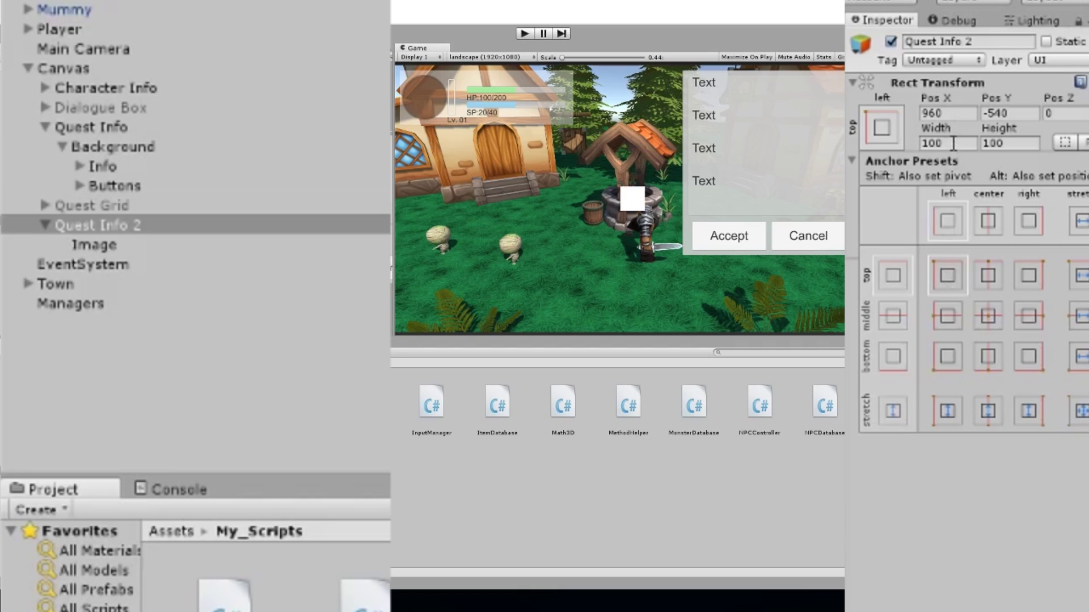
left_click(139, 146)
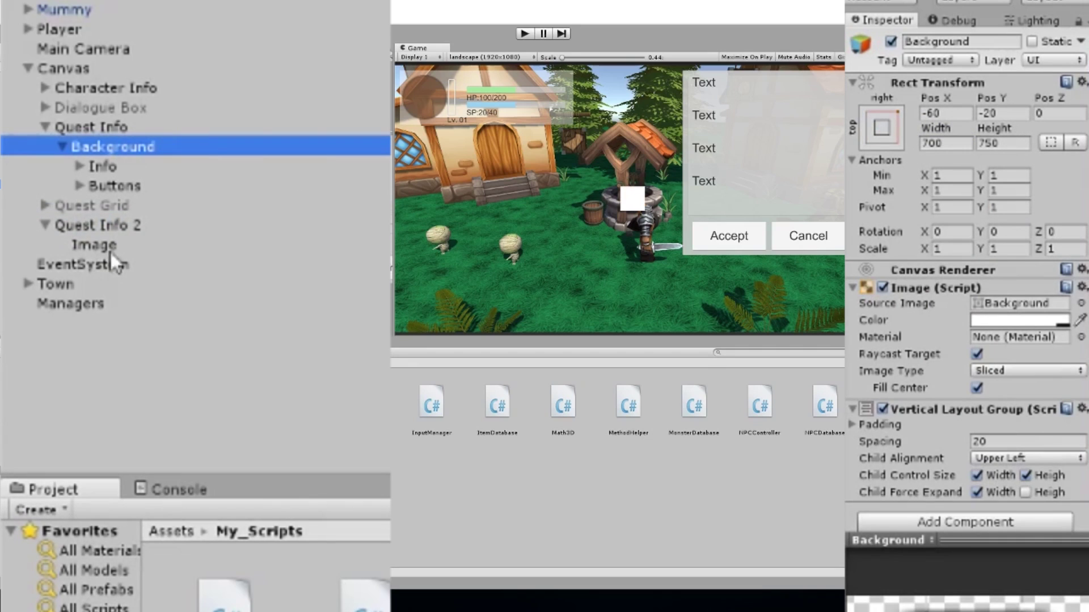
left_click(94, 225)
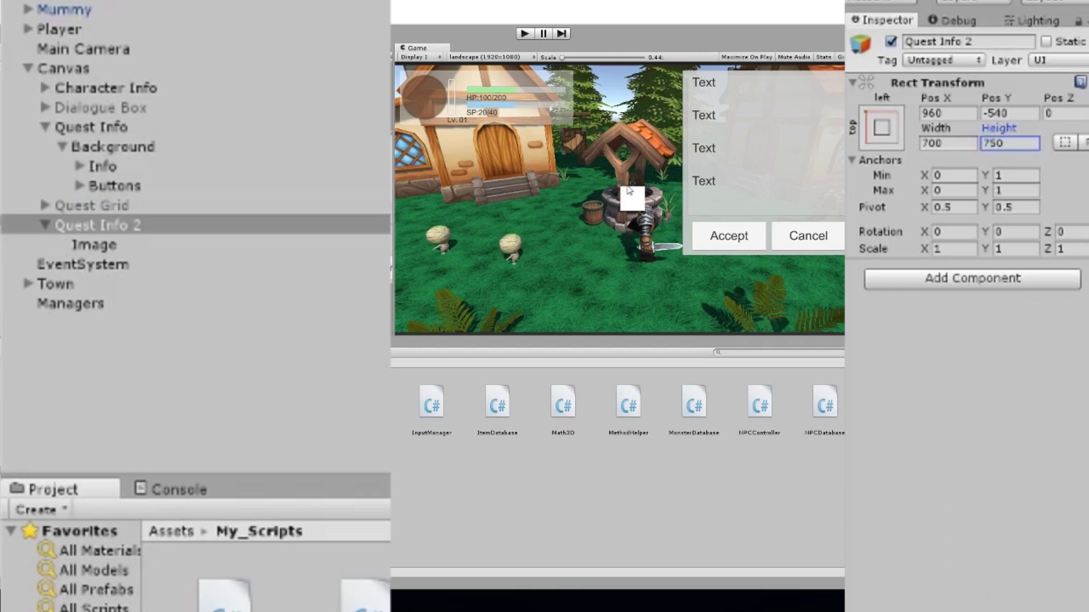
Set the Image to stretch-stretch and enter 0 for its edge offsets.
left_click(96, 245)
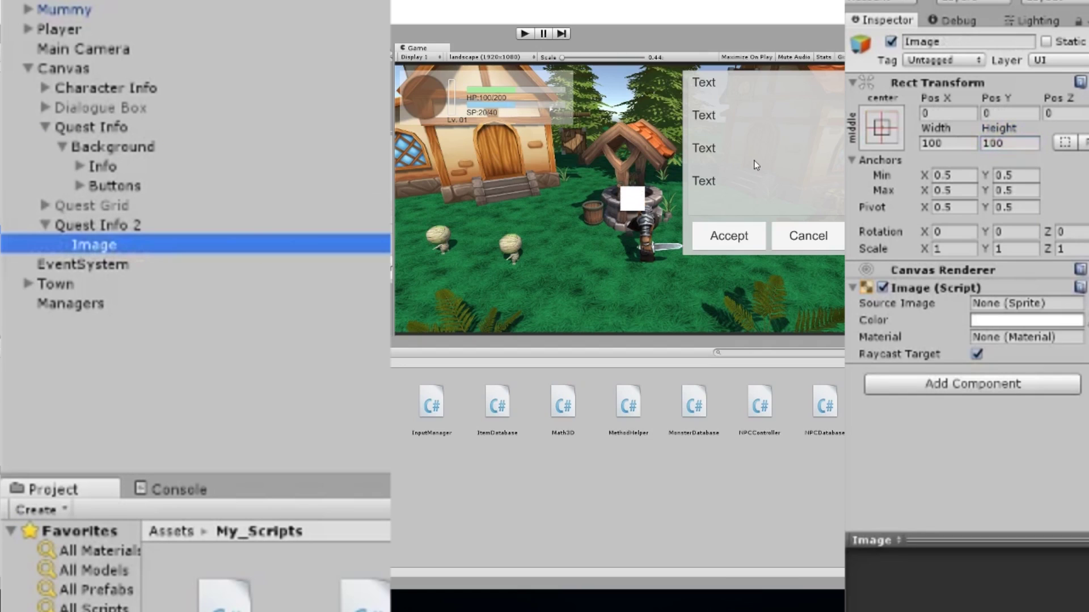
left_click(885, 129)
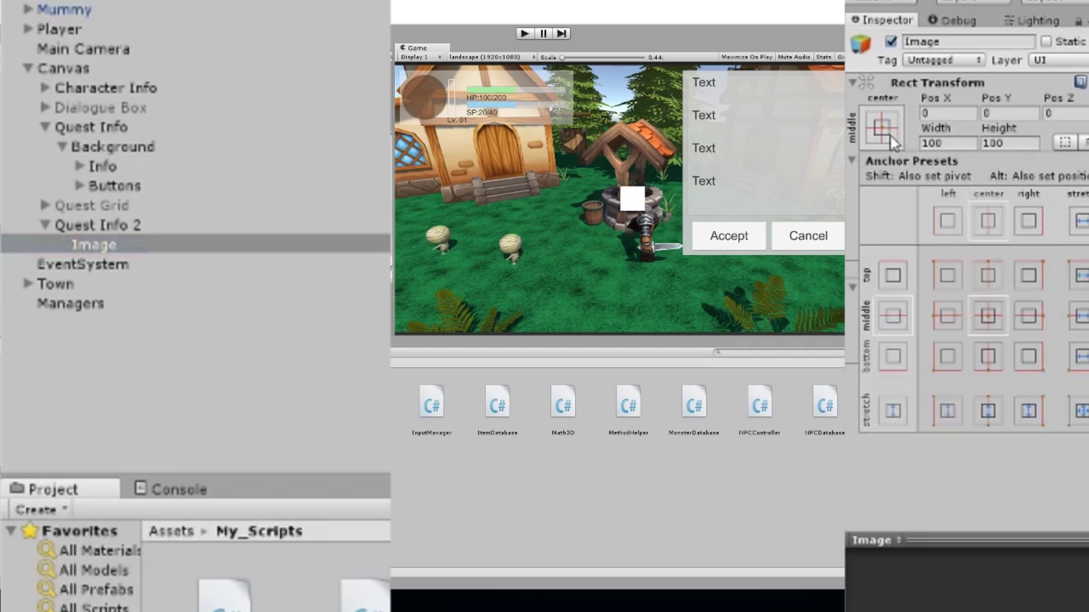
left_click(1081, 412)
left_click(1050, 474)
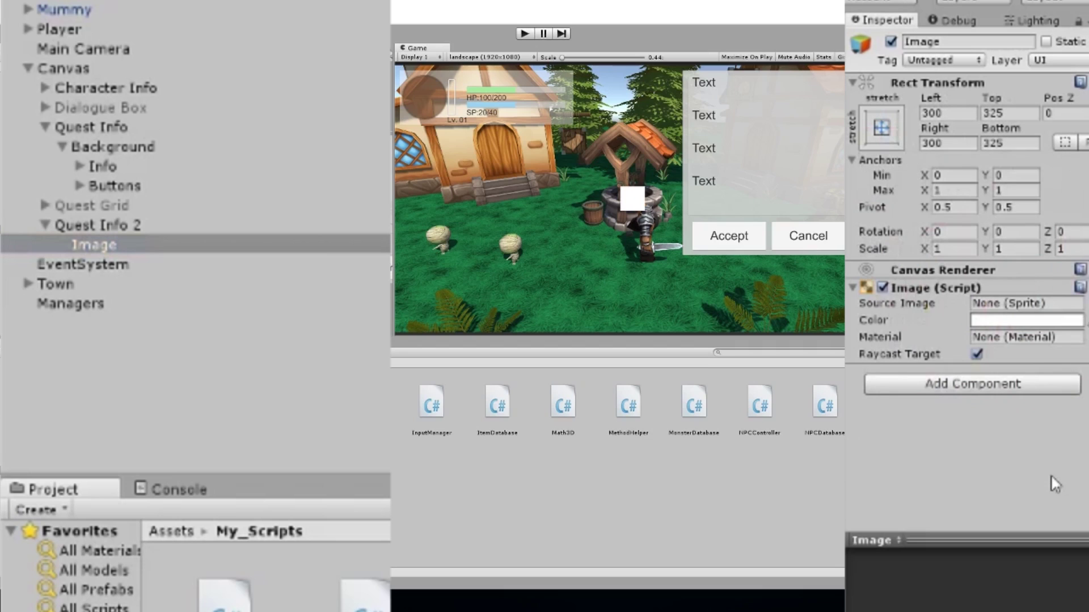
left_click(968, 113)
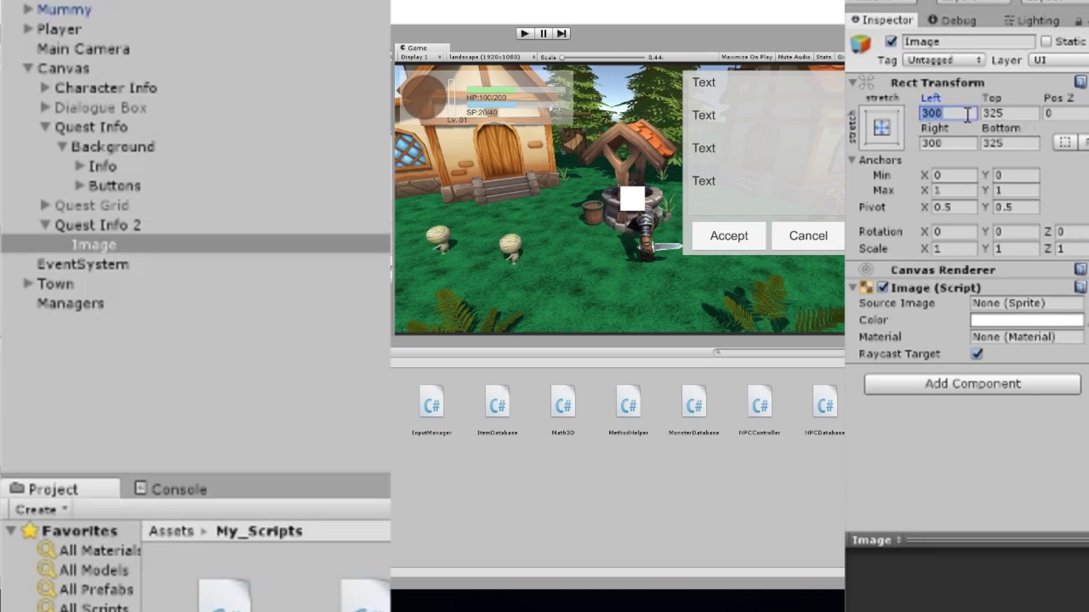
type("0")
key("Tab")
type("0")
key("Tab")
key("Tab")
type("0")
key("Tab")
type("0")
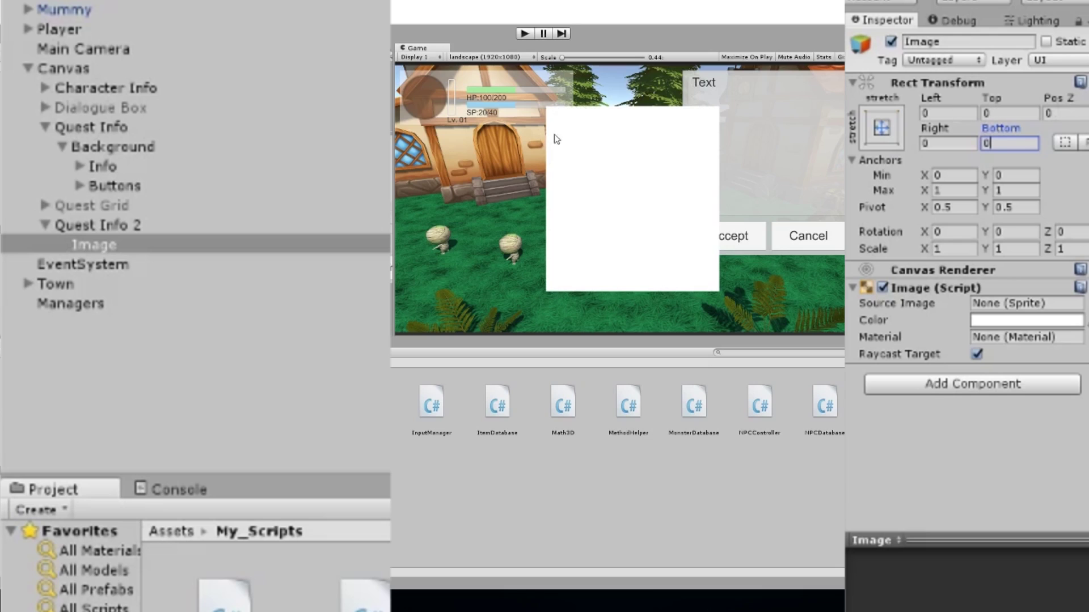
Finish the Image's zero offsets, resetting a mistyped Left value of 20 back to 0.
key("Return")
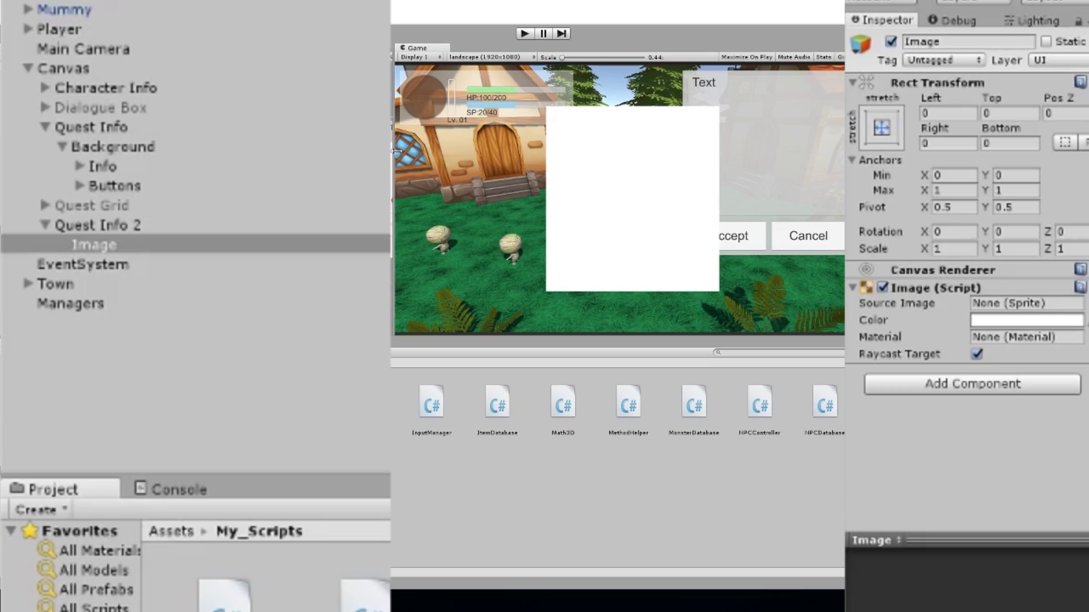
left_click_drag(395, 152, 753, 152)
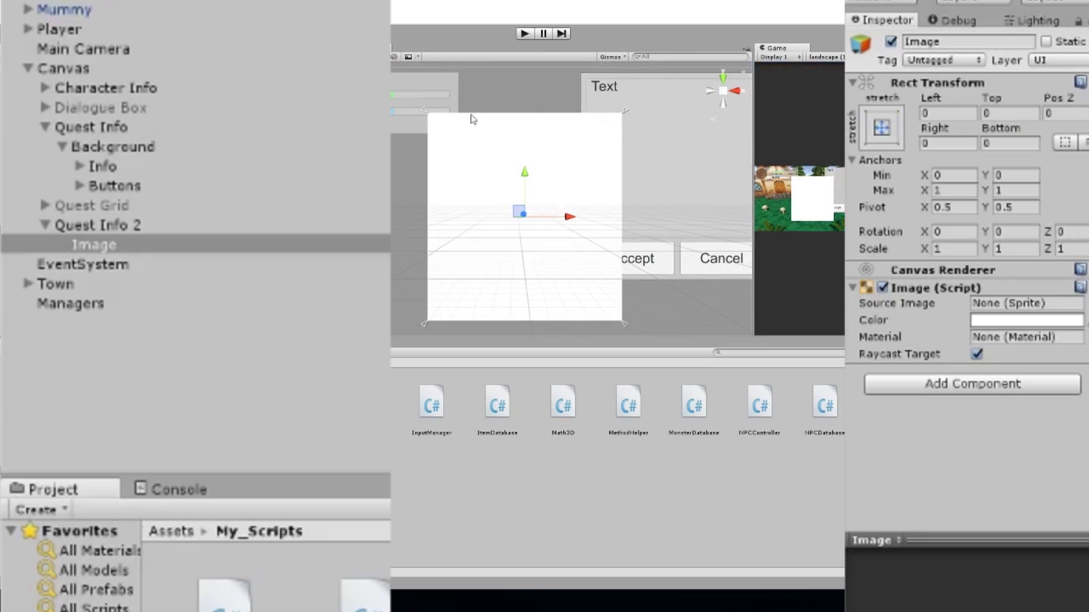
left_click(950, 112)
type("20")
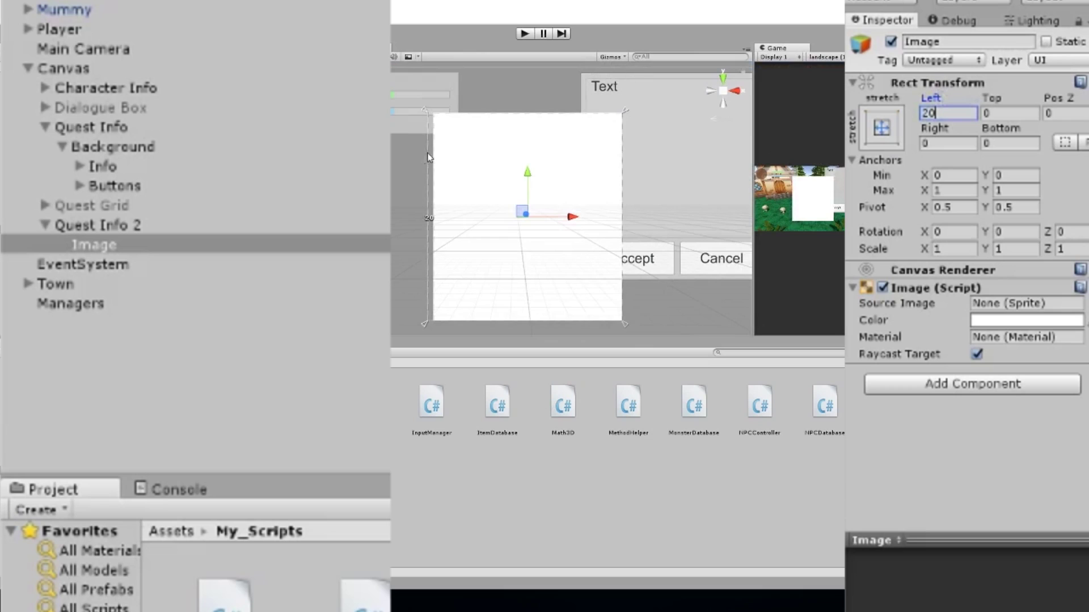
key("BackSpace")
key("BackSpace")
type("0")
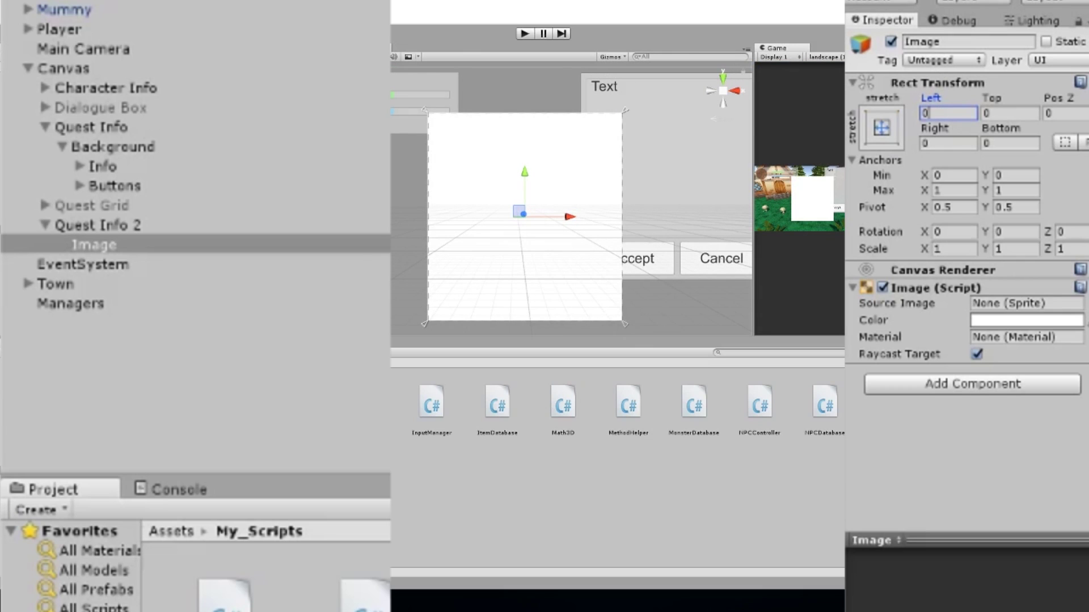
Compare Quest Info 2 with the original Quest Info Background's position and pivot.
left_click(128, 225)
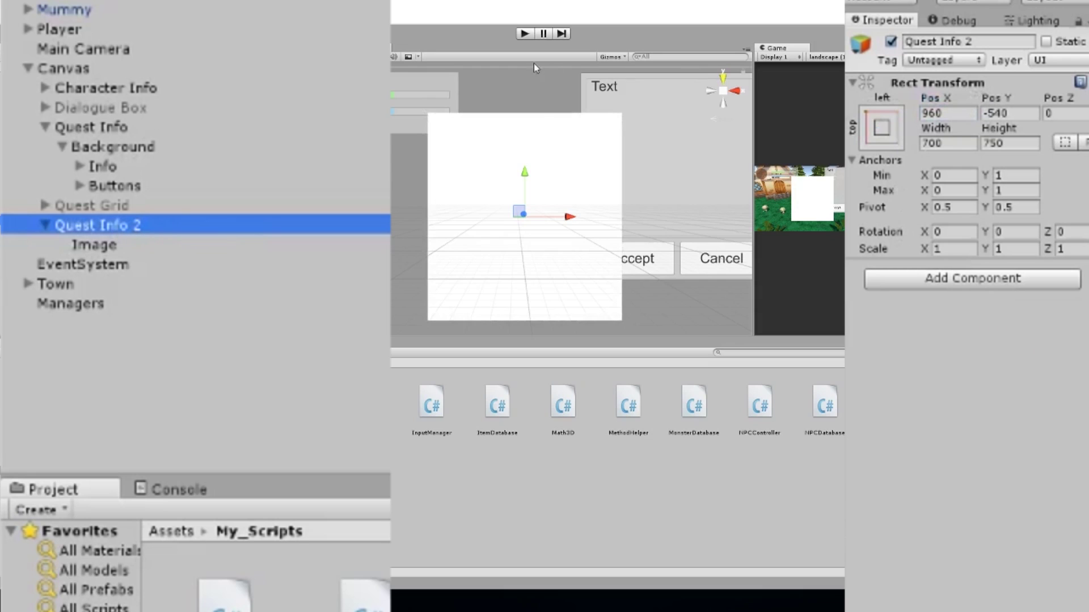
middle_click_drag(662, 120, 634, 130)
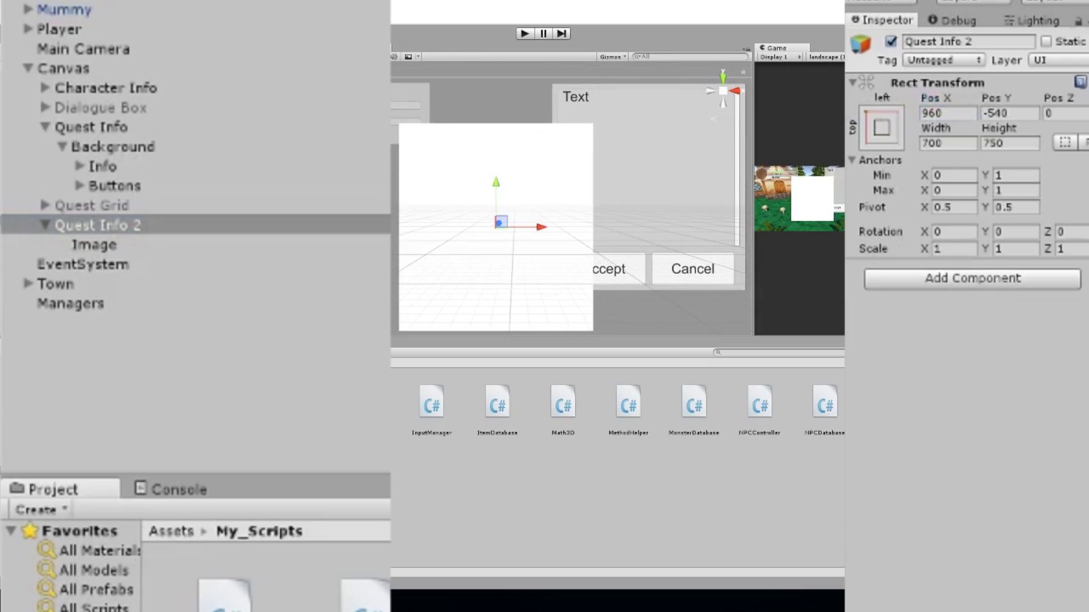
left_click(85, 128)
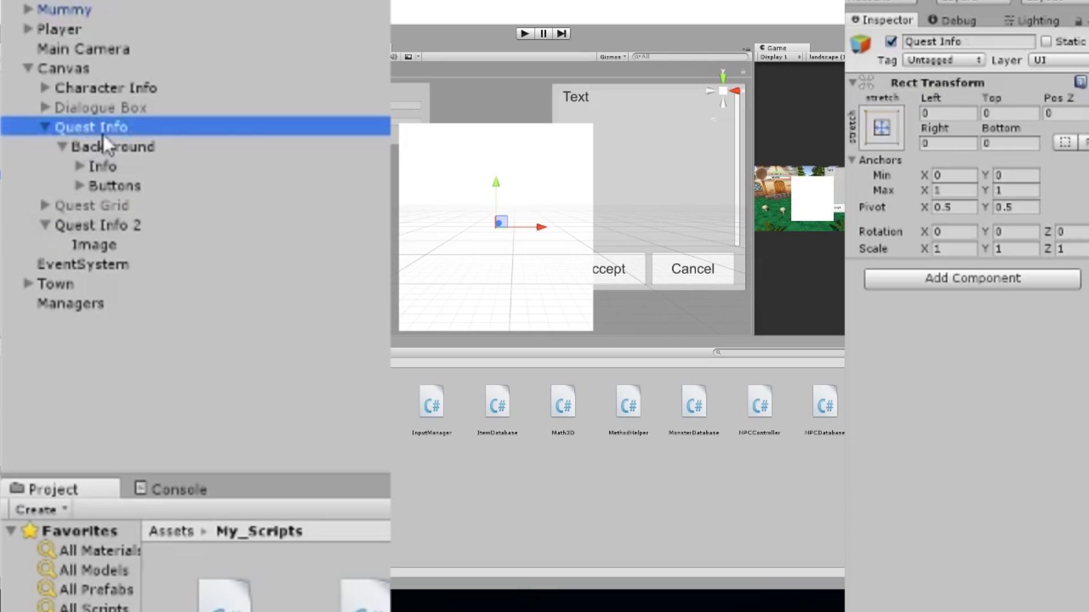
left_click(130, 148)
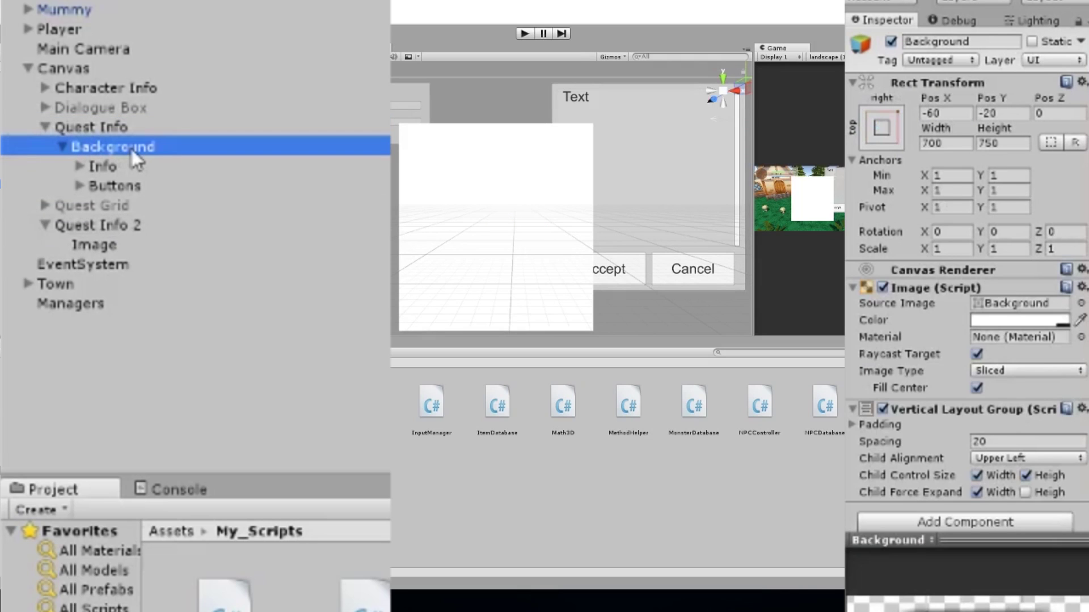
left_click(138, 126)
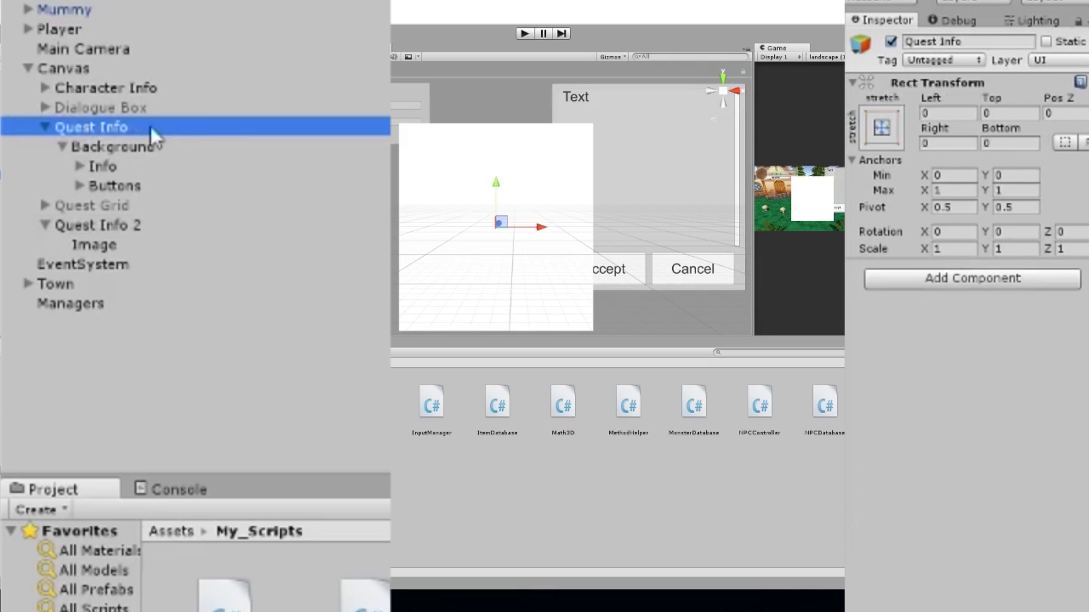
left_click(97, 225)
Set Quest Info 2's Pos X to 60 and Pos Y to -20.
left_click(947, 112)
type("60")
key("Tab")
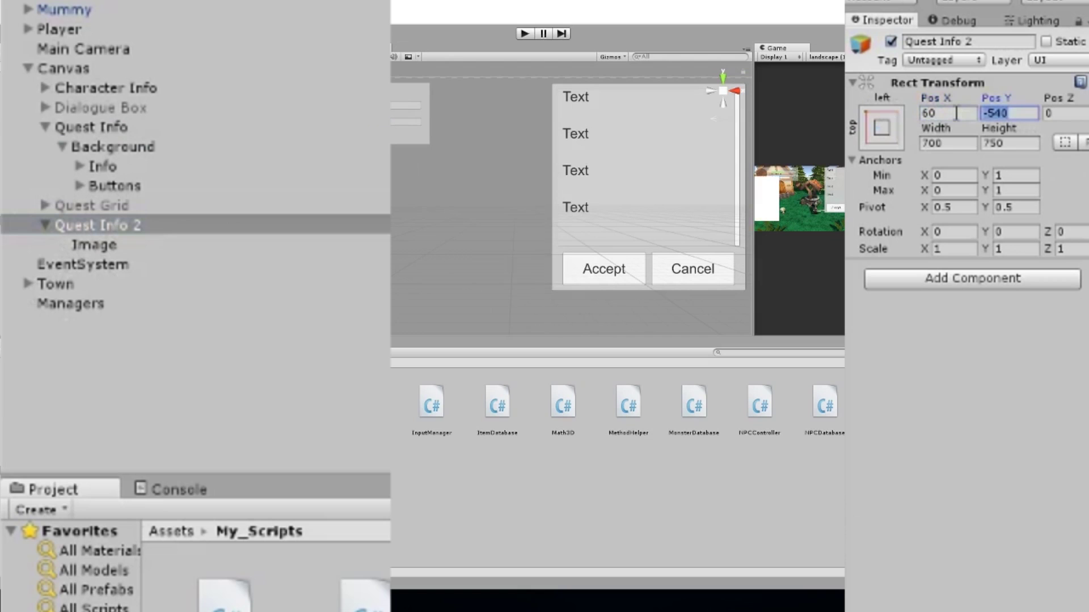
type("-20")
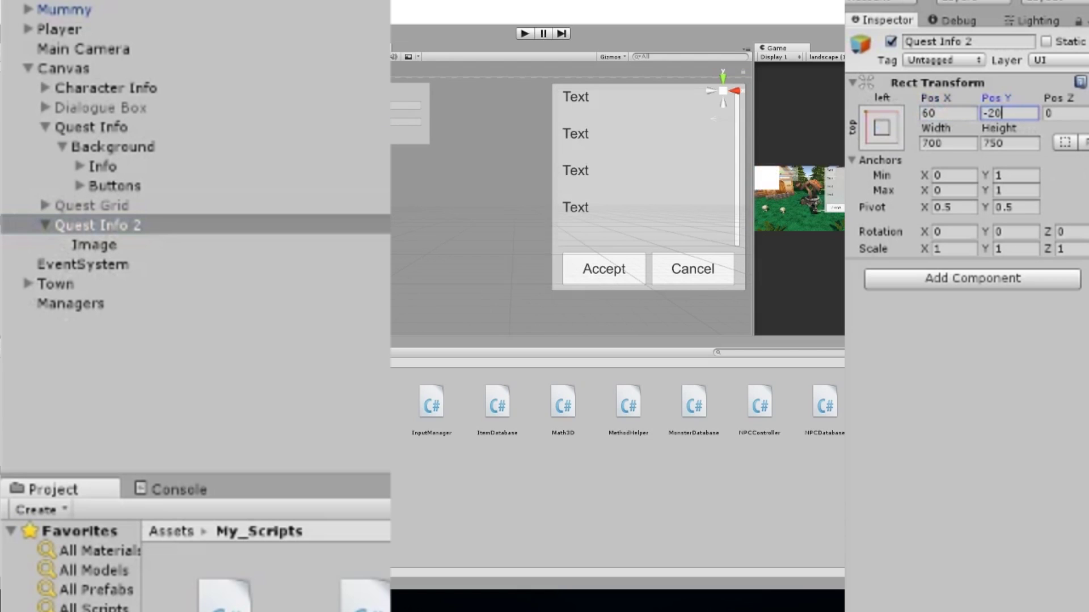
left_click_drag(752, 135, 410, 120)
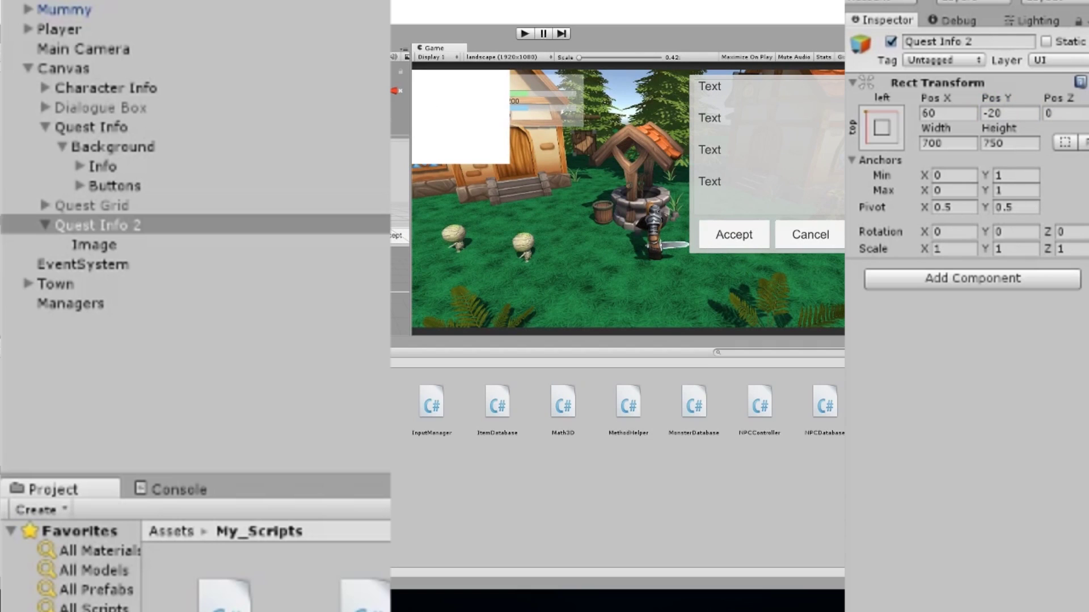
Change Quest Info 2's pivot to X 0, Y 1 and re-enter Pos X 60, Pos Y -20.
left_click(964, 208)
key("BackSpace")
type("0")
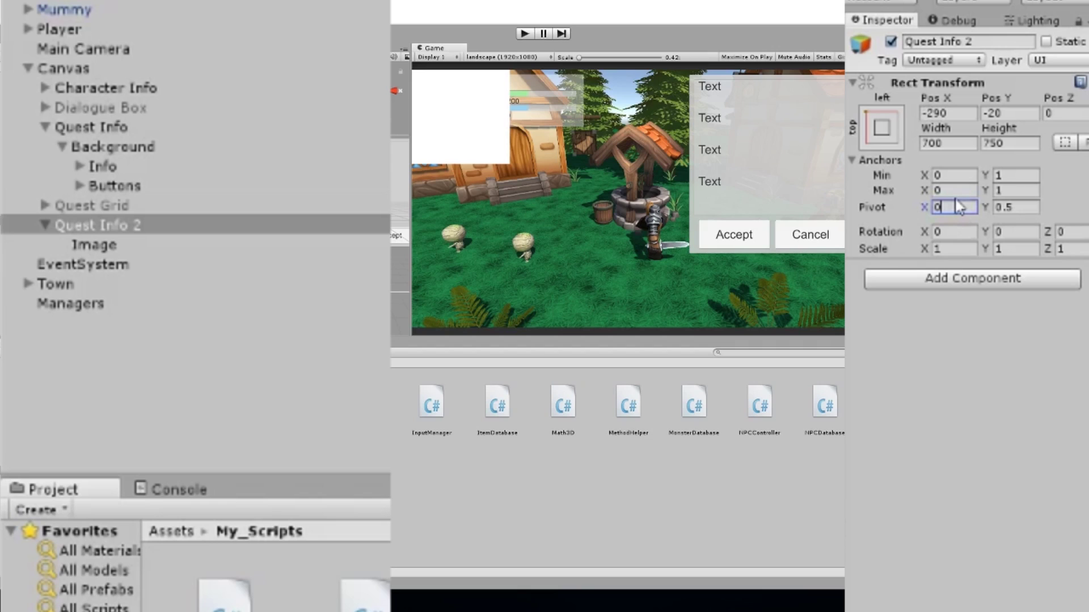
left_click(1027, 208)
type("1")
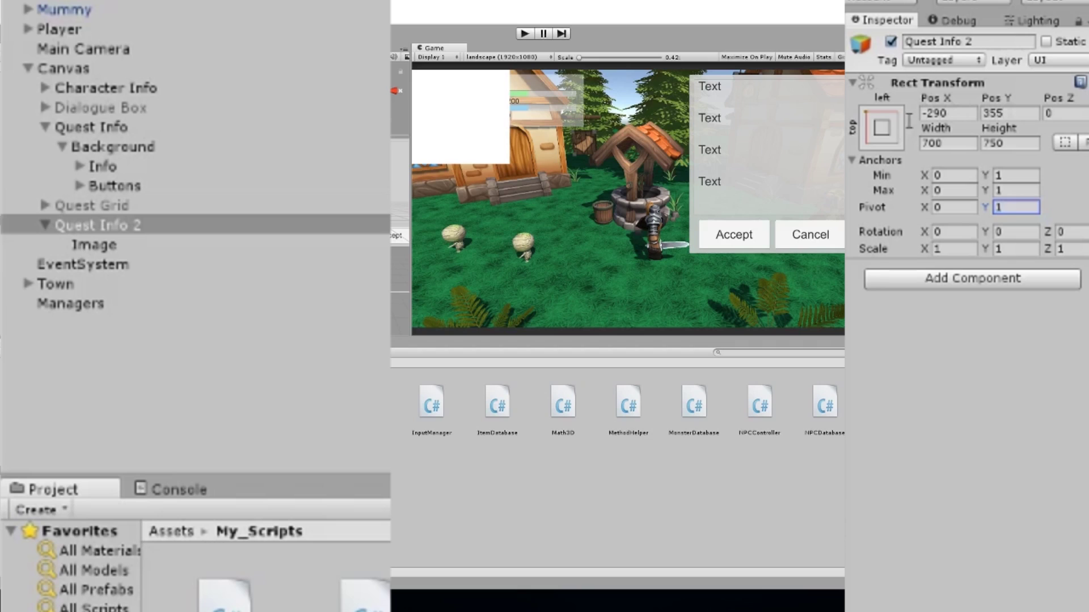
left_click(958, 115)
left_click_drag(958, 116, 924, 113)
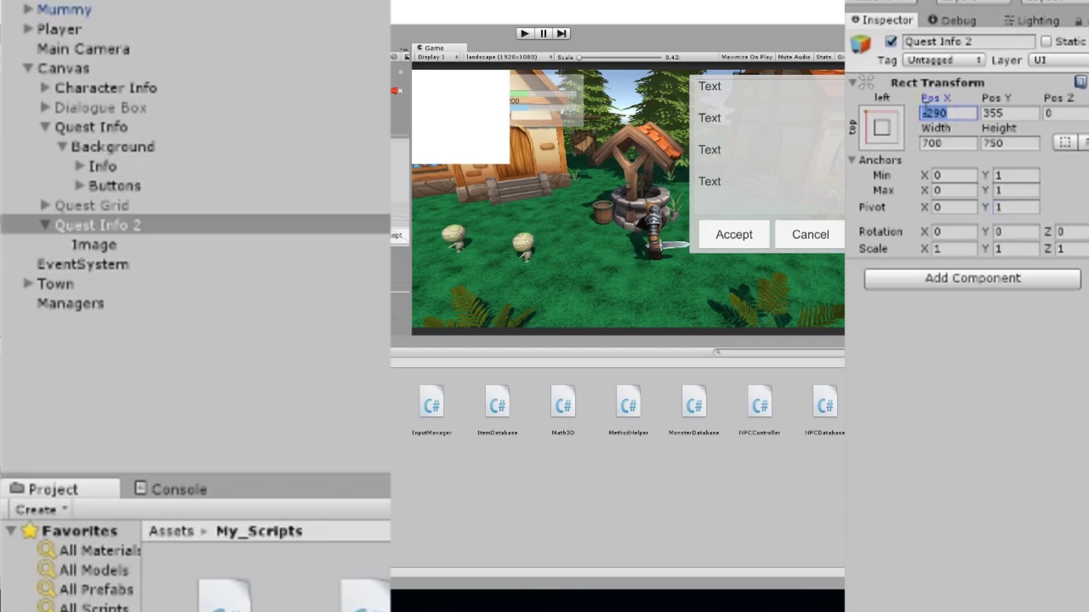
type("60")
key("Tab")
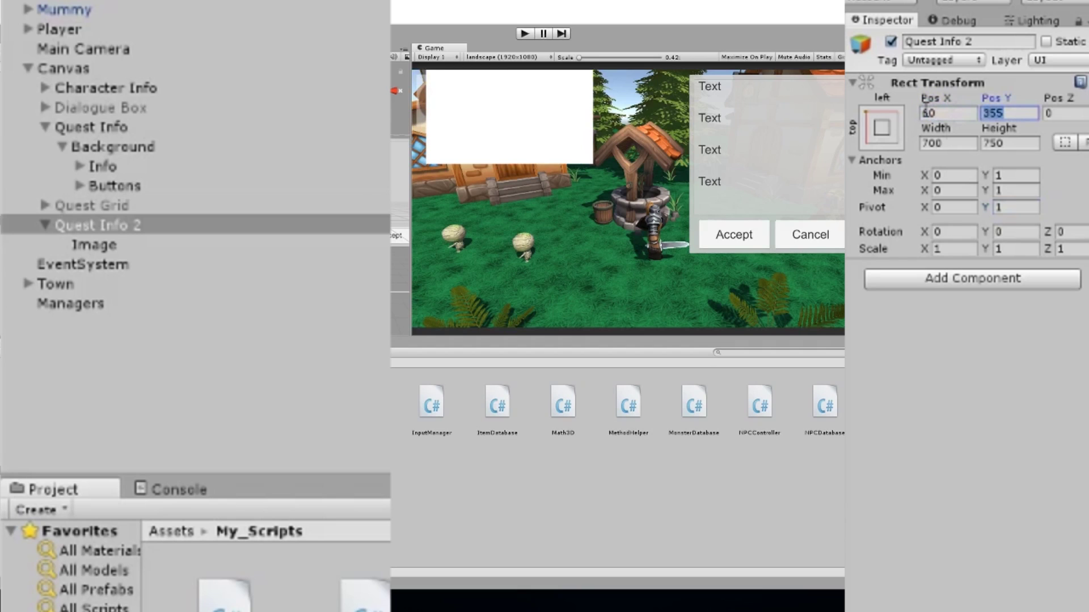
type("-20")
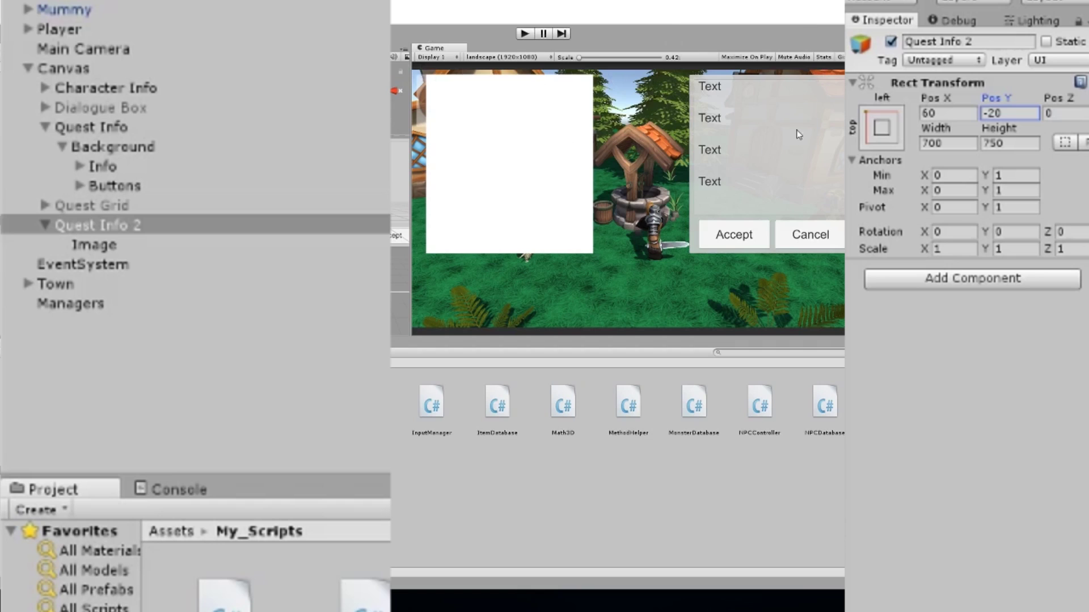
Select the Image under Quest Info 2 and review its edge offsets.
left_click(104, 244)
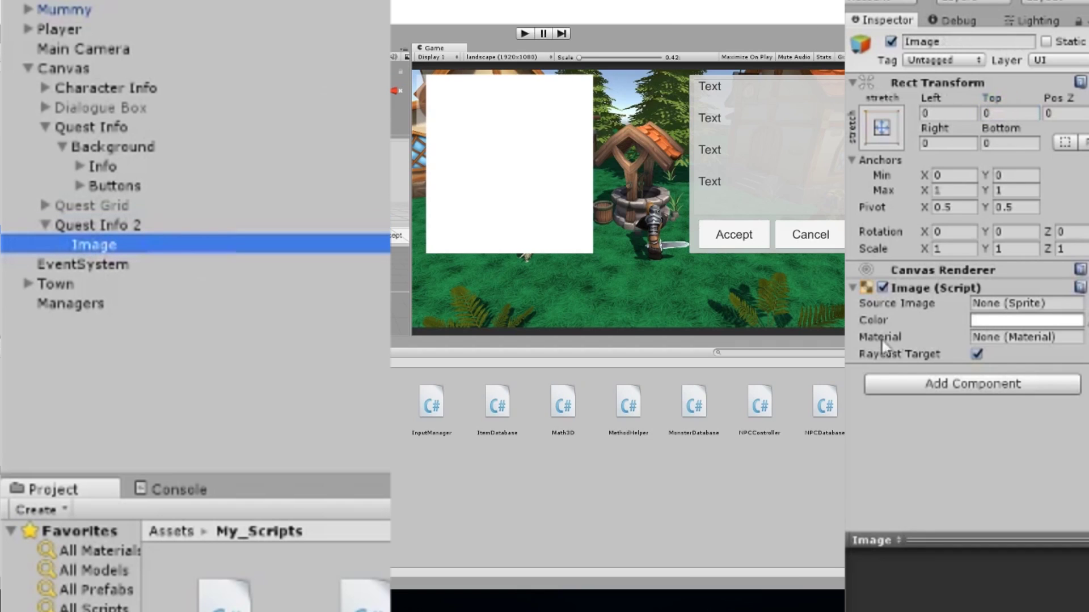
left_click(959, 114)
key("Tab")
key("Tab")
key("Tab")
left_click(135, 224)
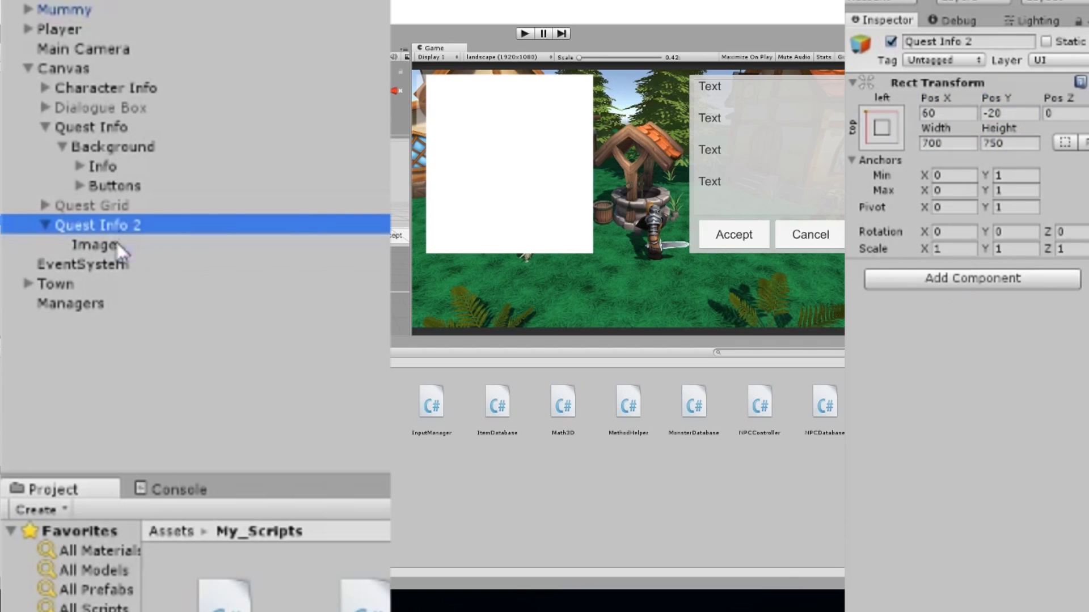
left_click(94, 245)
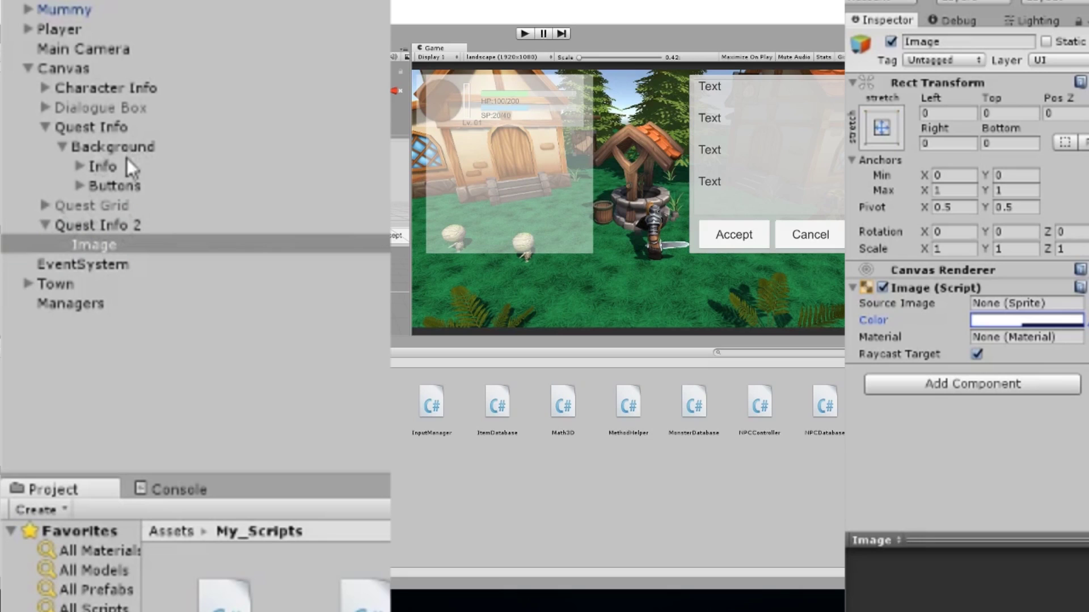
left_click(141, 226)
left_click(151, 245)
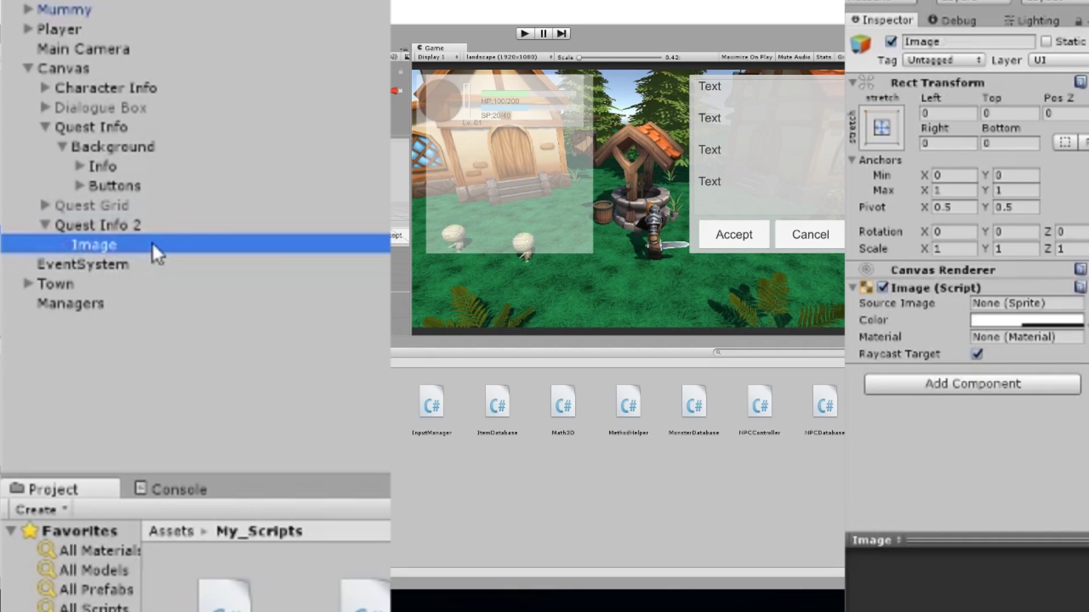
Rename the Image to 'Background', correcting the initial 'Backround' typo.
left_click(112, 243)
type("B")
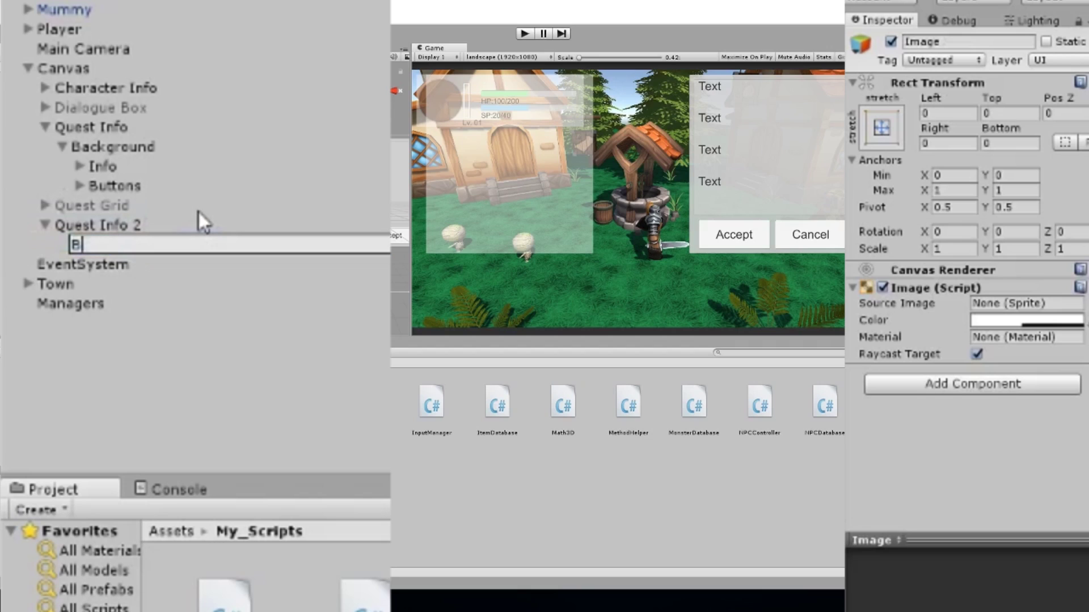
type("ackround")
key("Return")
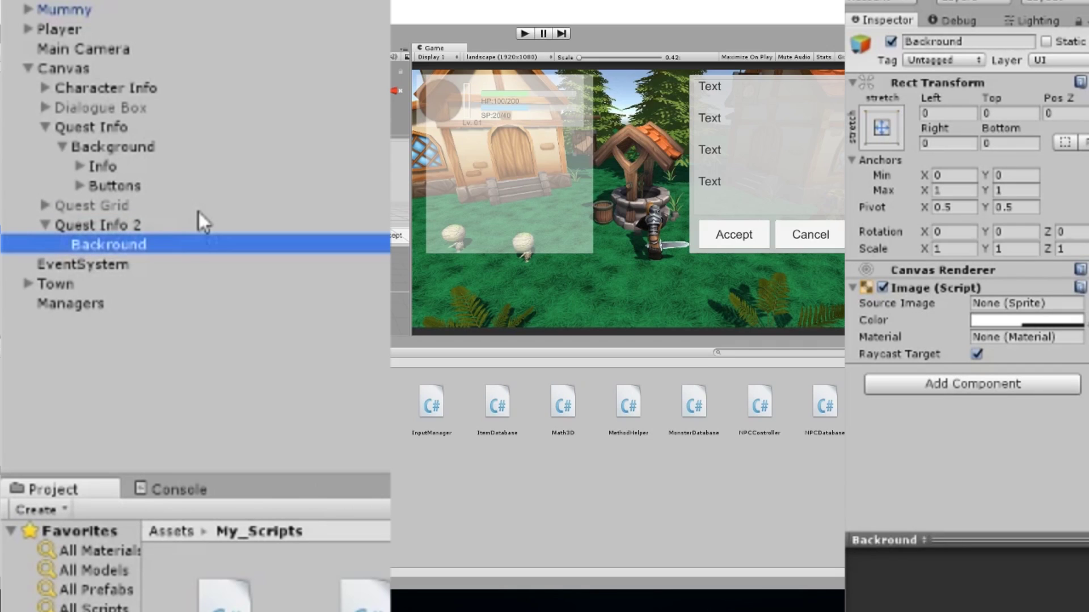
left_click(161, 227)
left_click(163, 243)
key("Up")
left_click(151, 242)
left_click(109, 253)
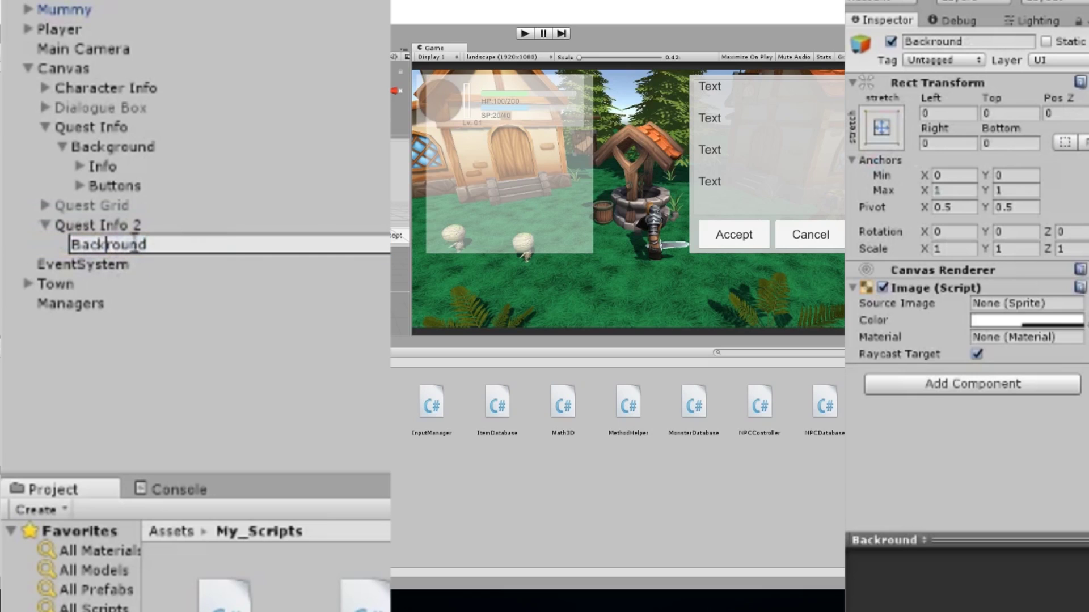
left_click(209, 205)
left_click(187, 245)
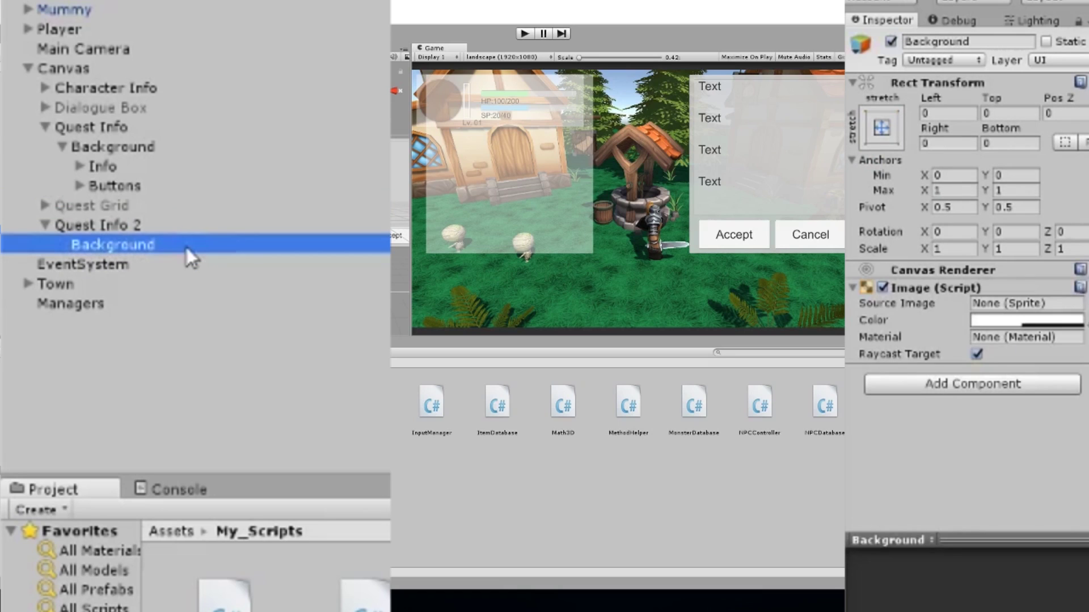
Add a UI Scroll View inside Background and inspect its Viewport and Content children.
right_click(186, 247)
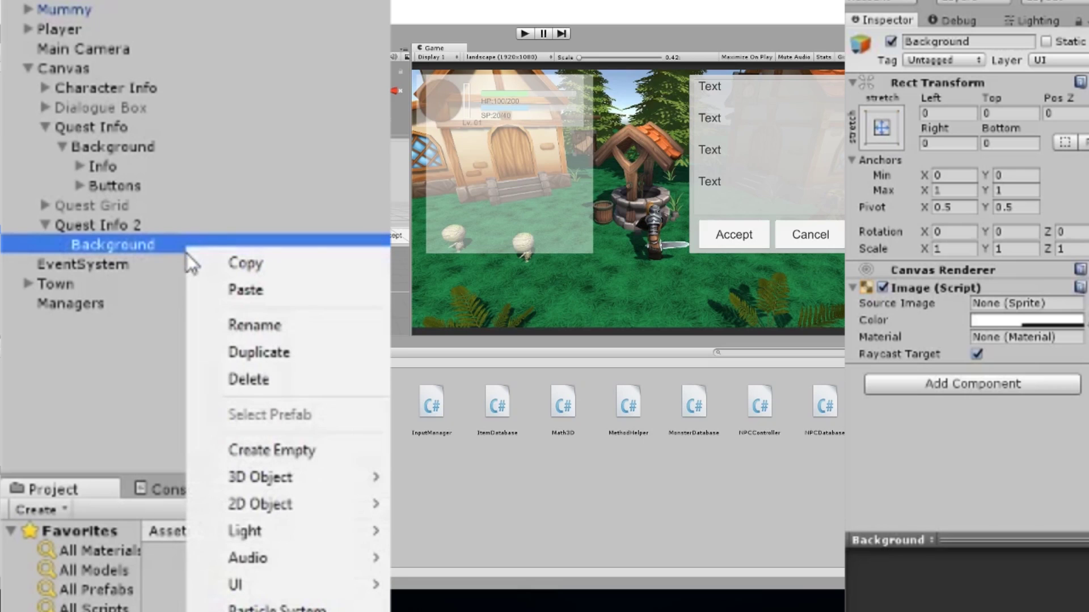
mouse_move(316, 583)
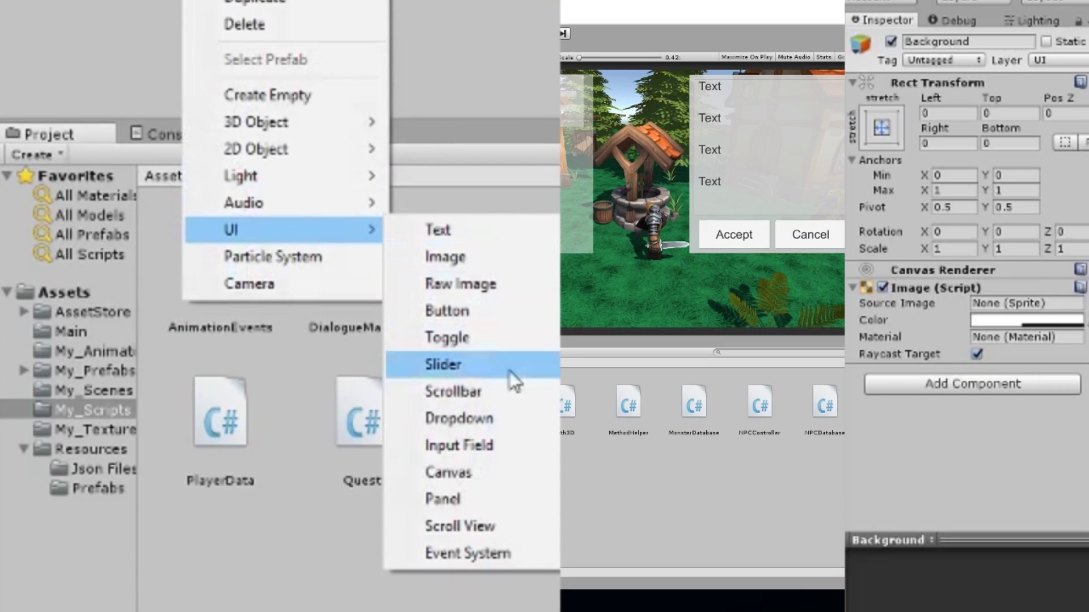
left_click(518, 526)
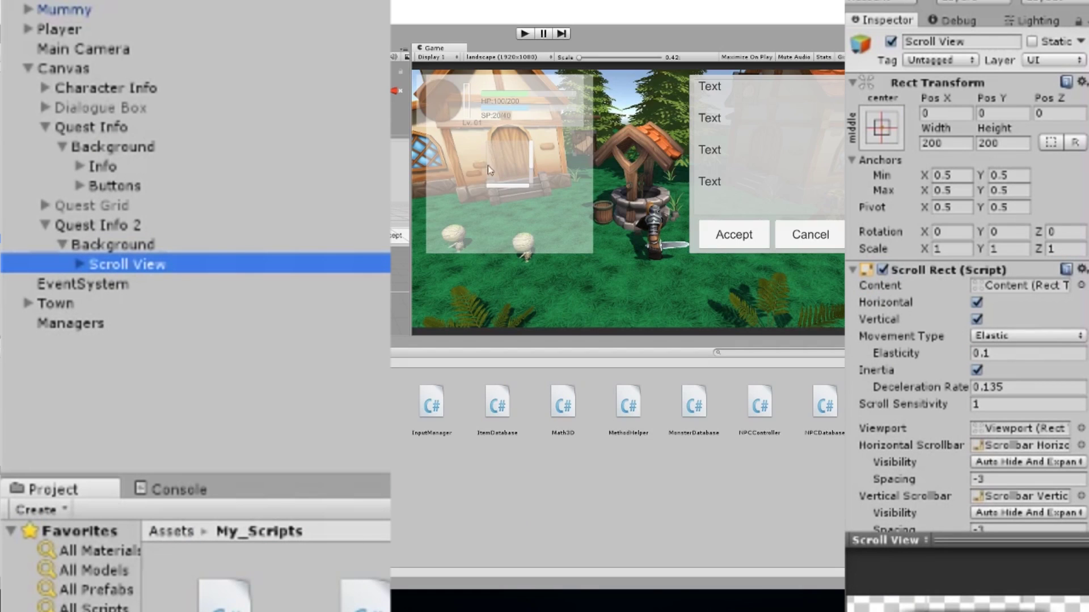
left_click(79, 264)
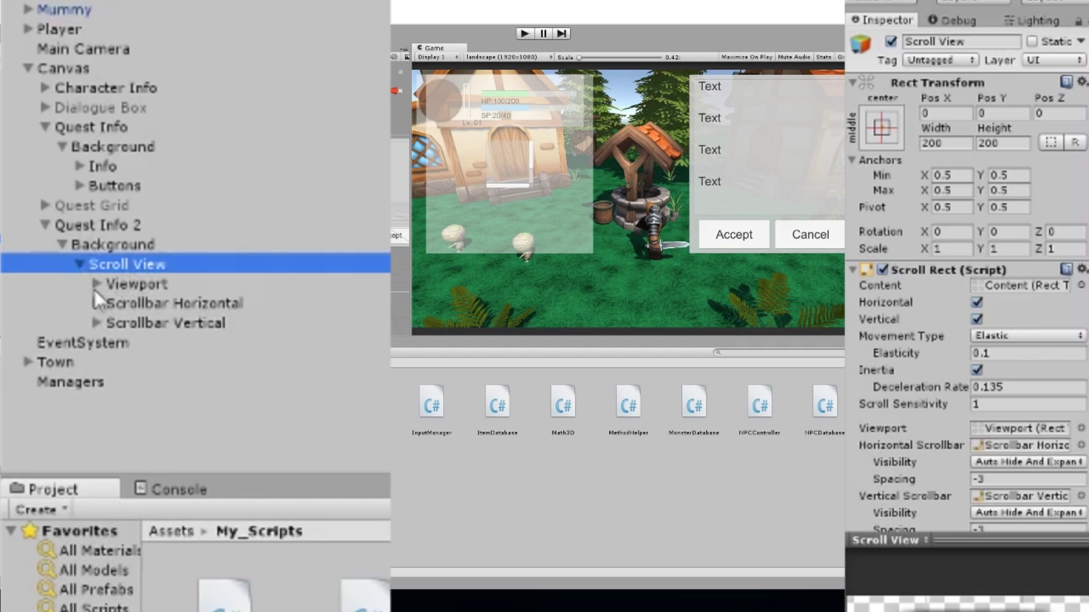
left_click(113, 283)
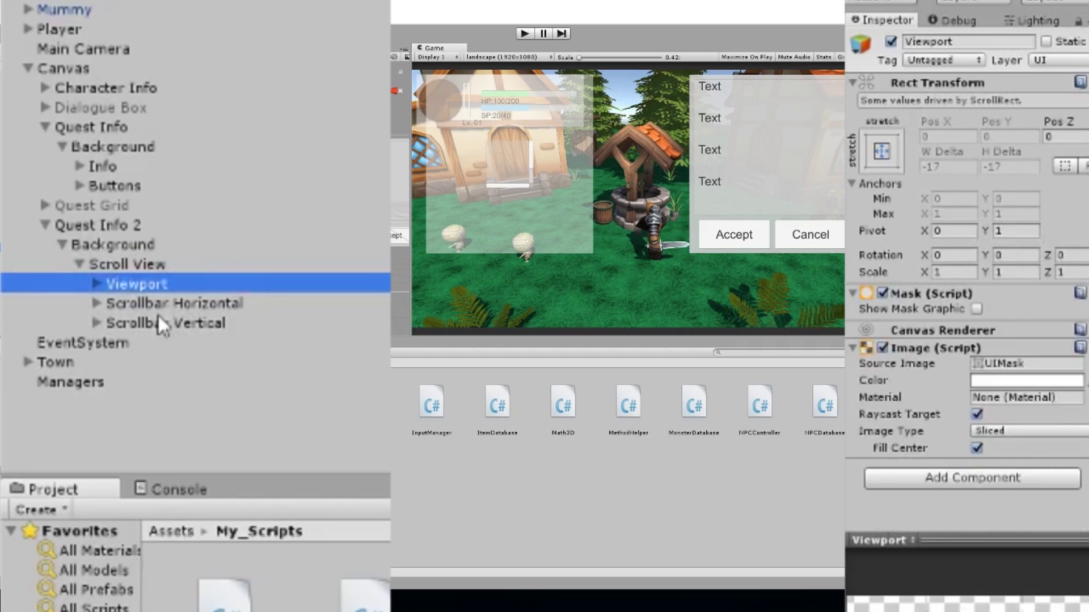
left_click(96, 284)
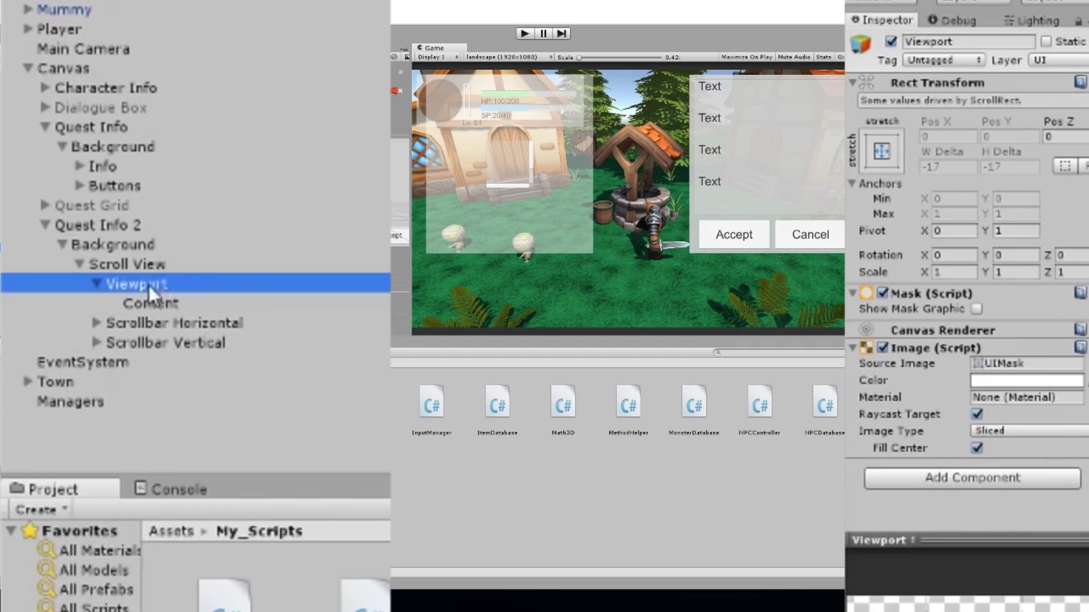
left_click(172, 305)
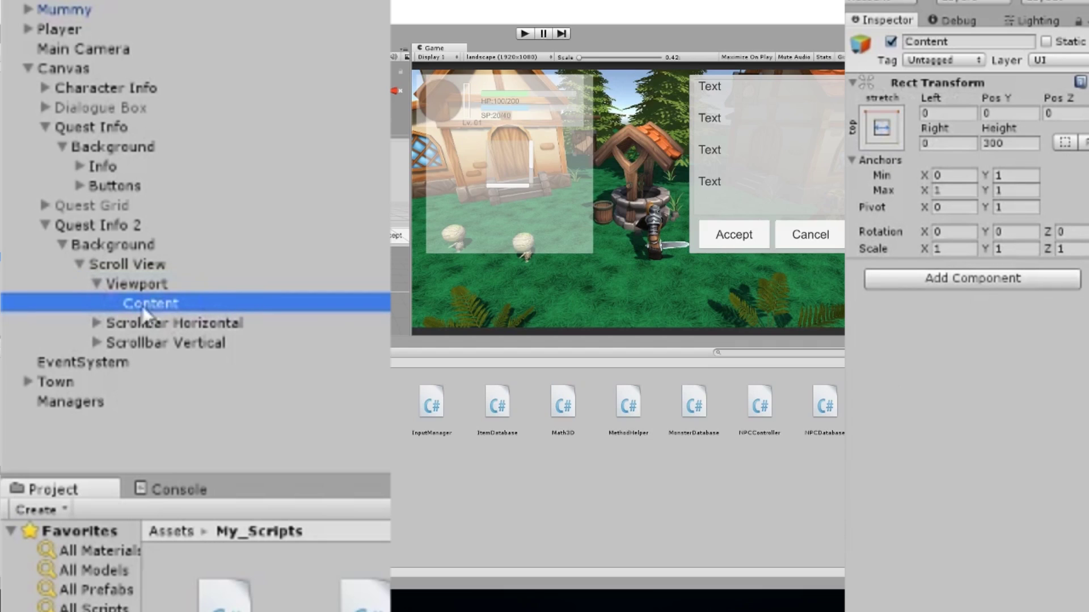
left_click(96, 283)
Rename the Scroll View to 'Info'.
left_click(140, 266)
left_click(141, 267)
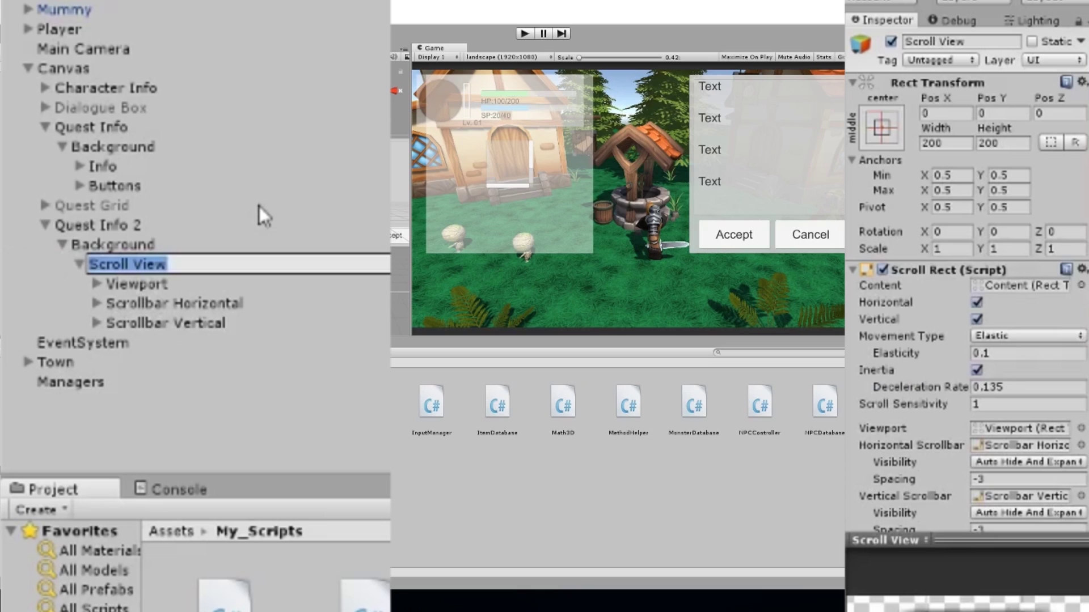
type("Info")
key("Return")
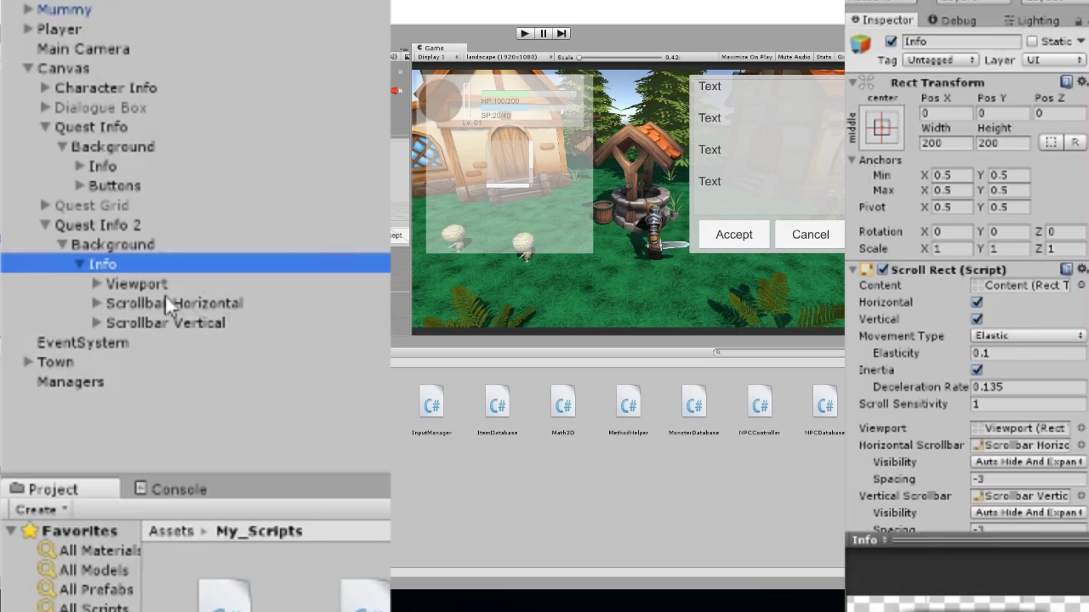
Add a Vertical Layout Group component to Quest Info 2's Background.
left_click(148, 245)
left_click(78, 264)
left_click(124, 247)
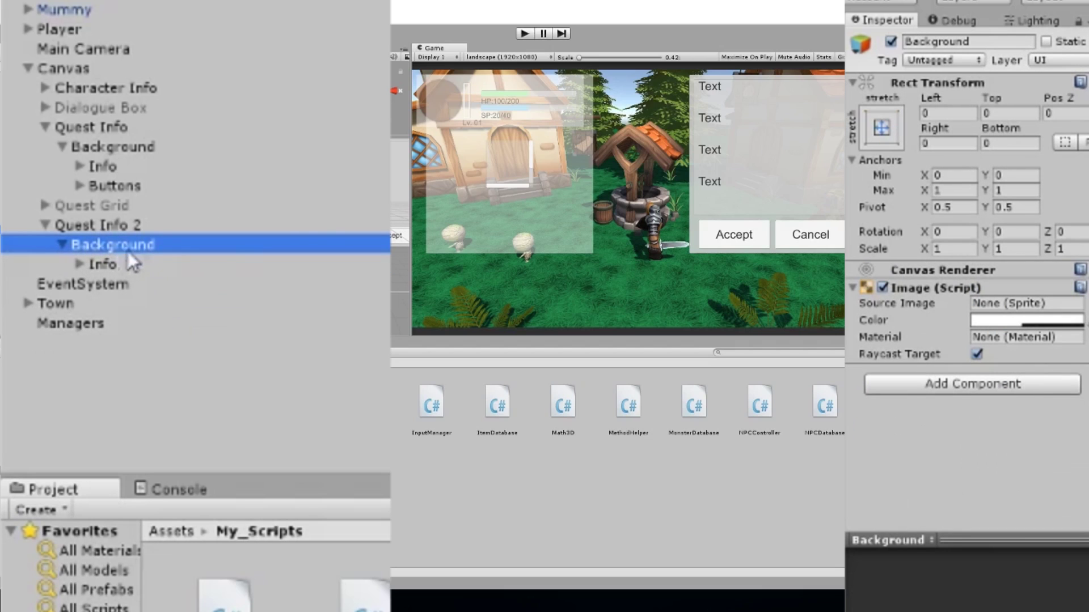
left_click(63, 262)
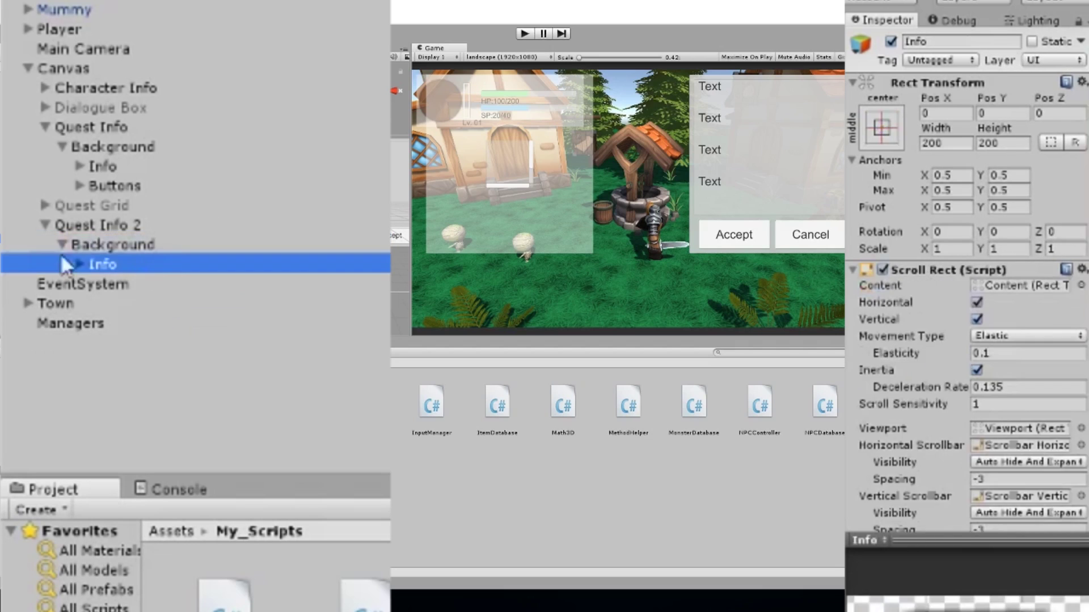
left_click(164, 246)
left_click(948, 389)
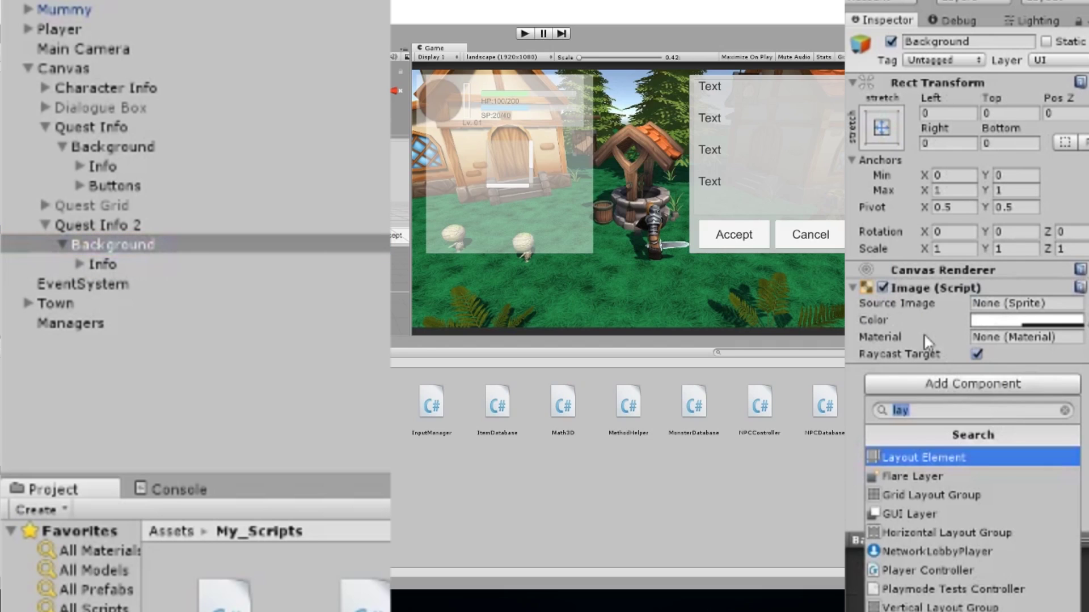
type("lay")
left_click(951, 608)
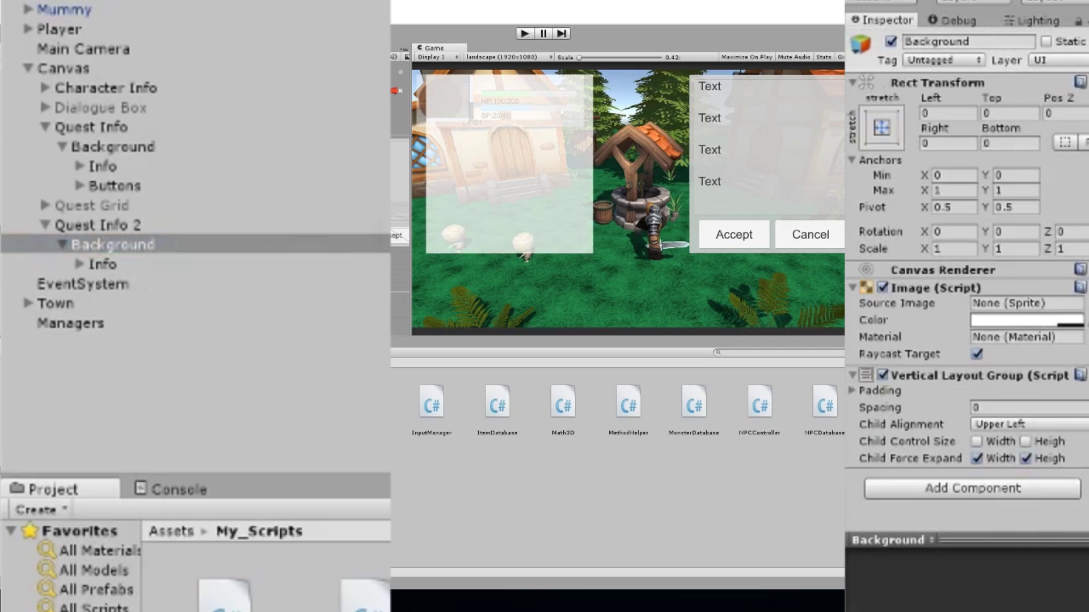
Add a Layout Element component to the Info scroll view.
left_click(105, 264)
left_click(130, 244)
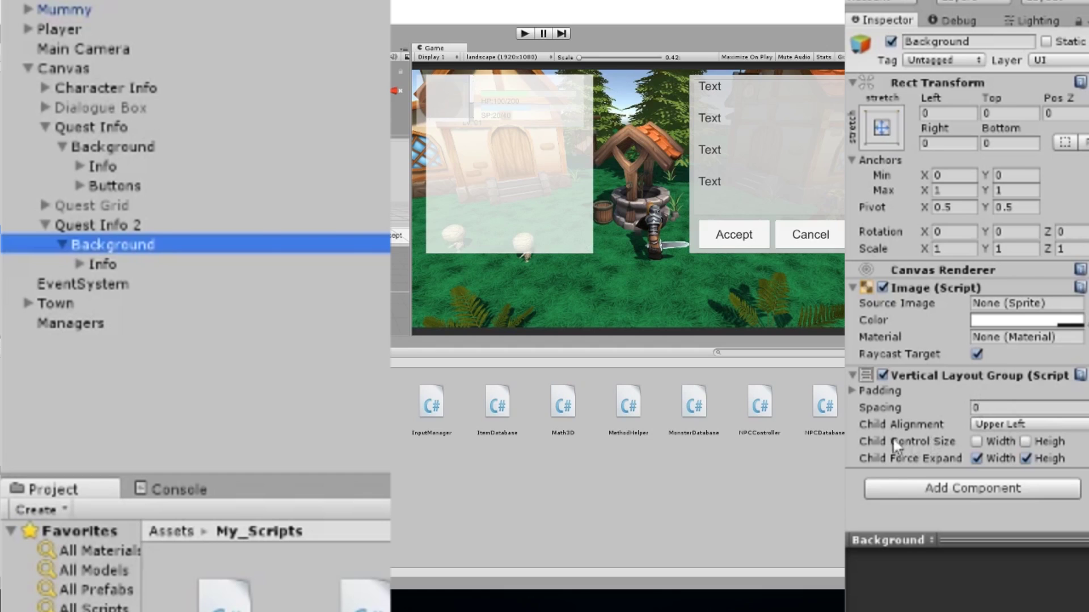
key("Down")
left_click(113, 244)
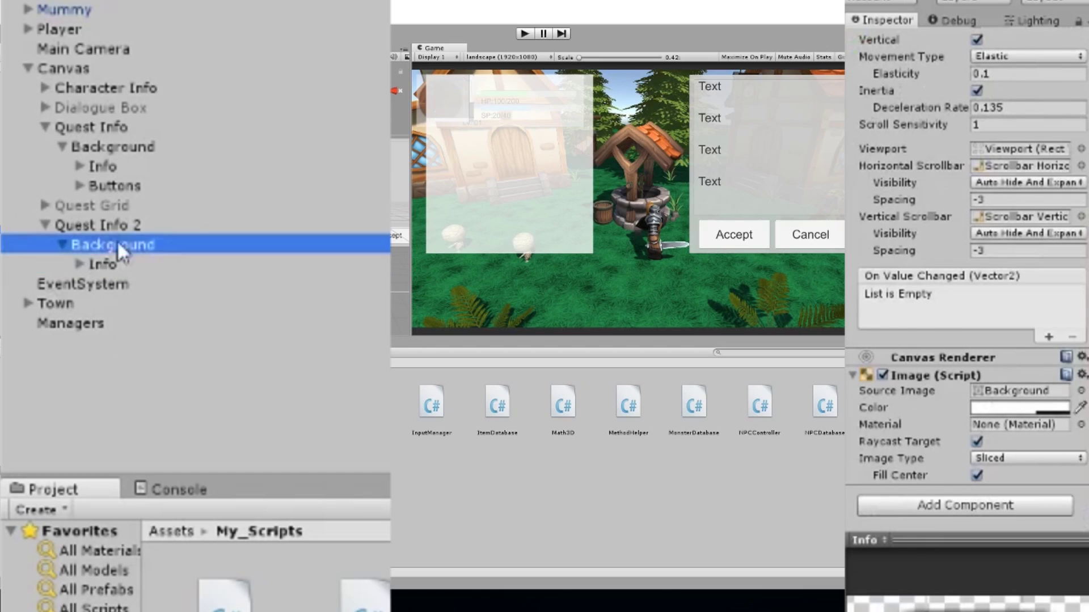
left_click(105, 265)
scroll(964, 340, "down", 5)
left_click(999, 506)
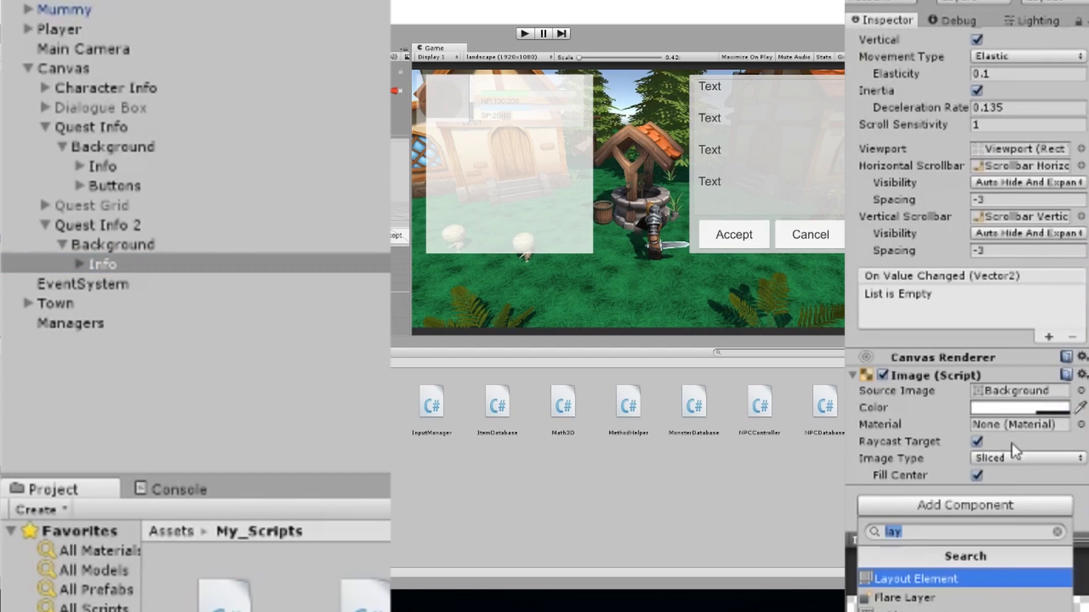
key("Return")
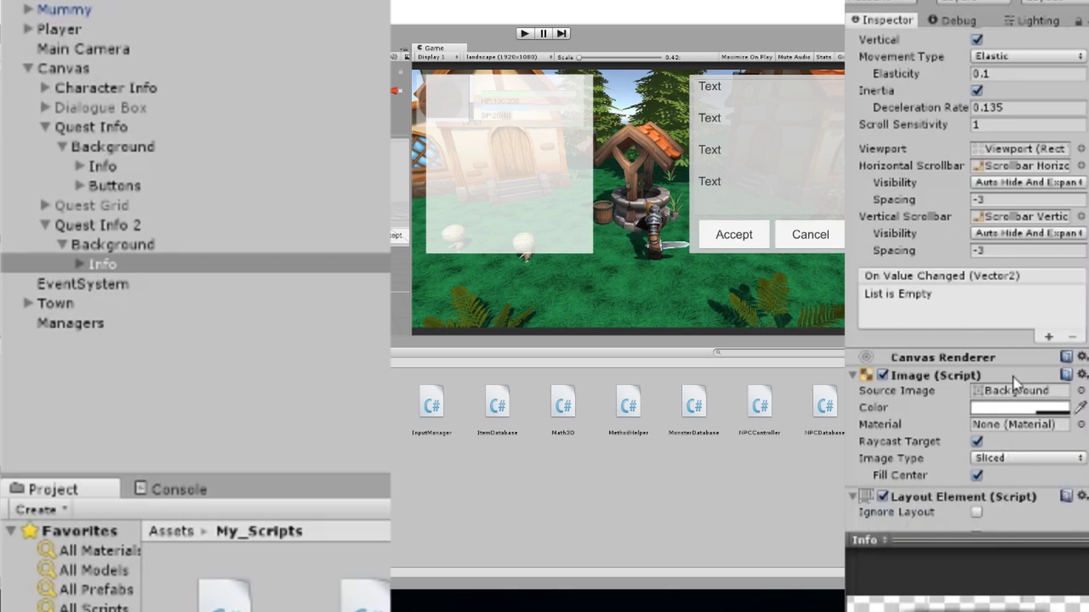
scroll(1015, 386, "down", 4)
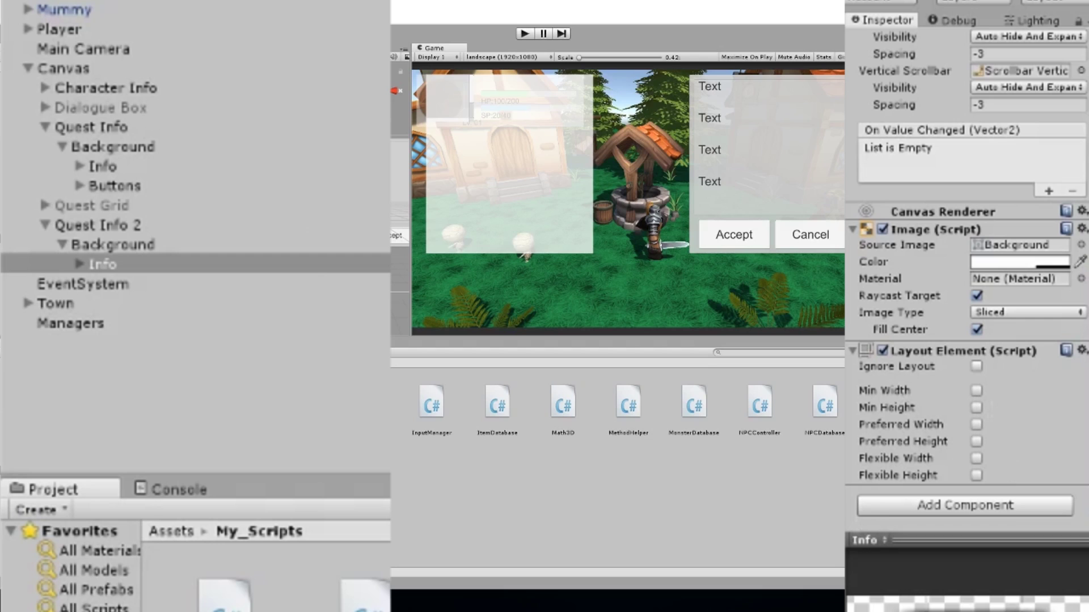
Enable Child Control Size width and height on Background's layout group so Info fills the panel.
left_click(173, 247)
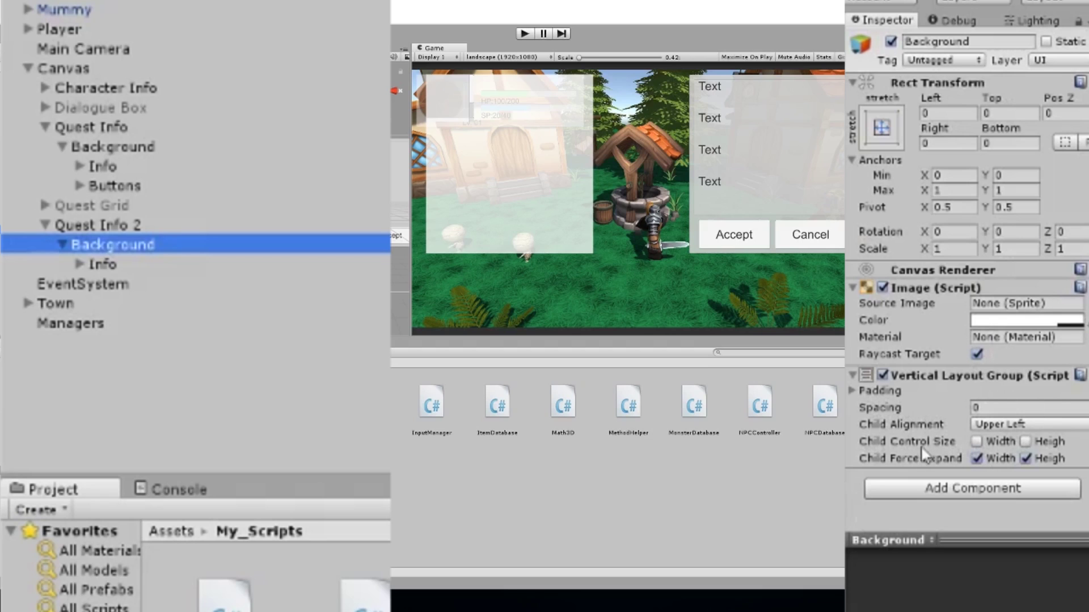
left_click(976, 442)
left_click(1025, 441)
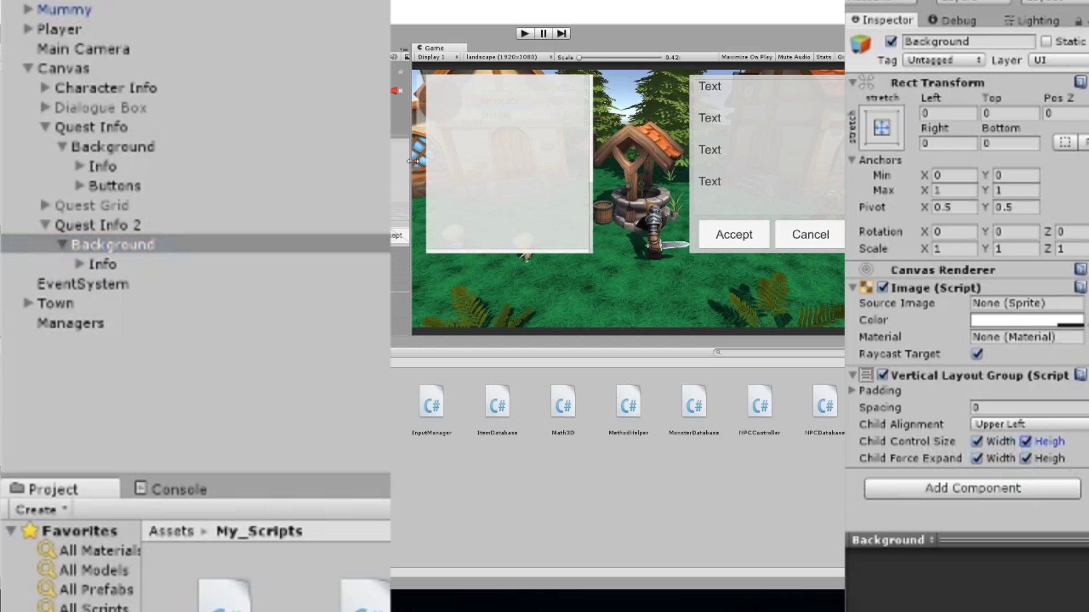
left_click(288, 281)
left_click(302, 265)
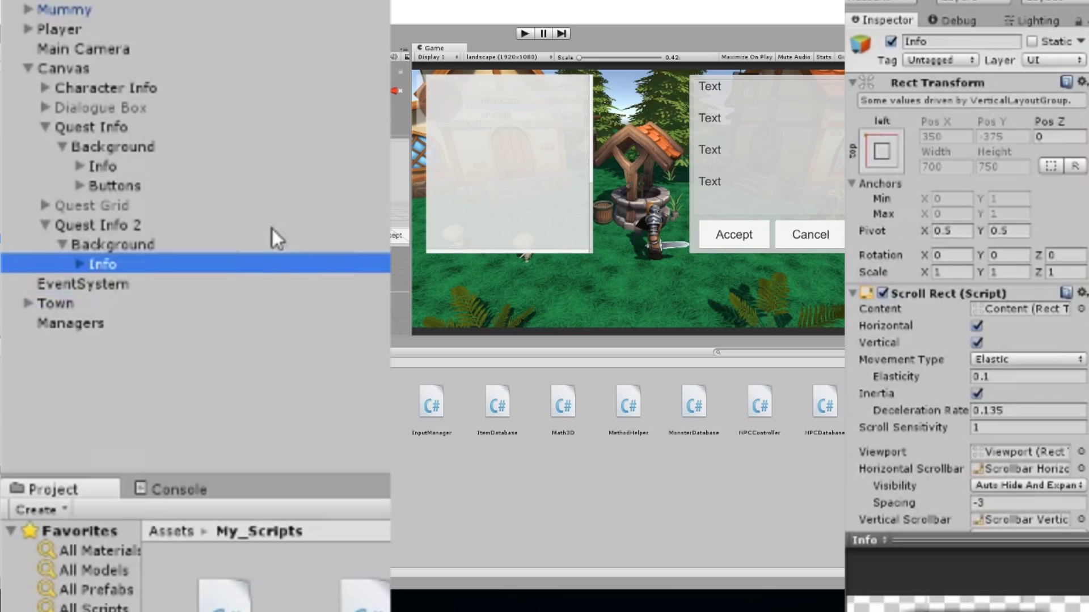
left_click(246, 244)
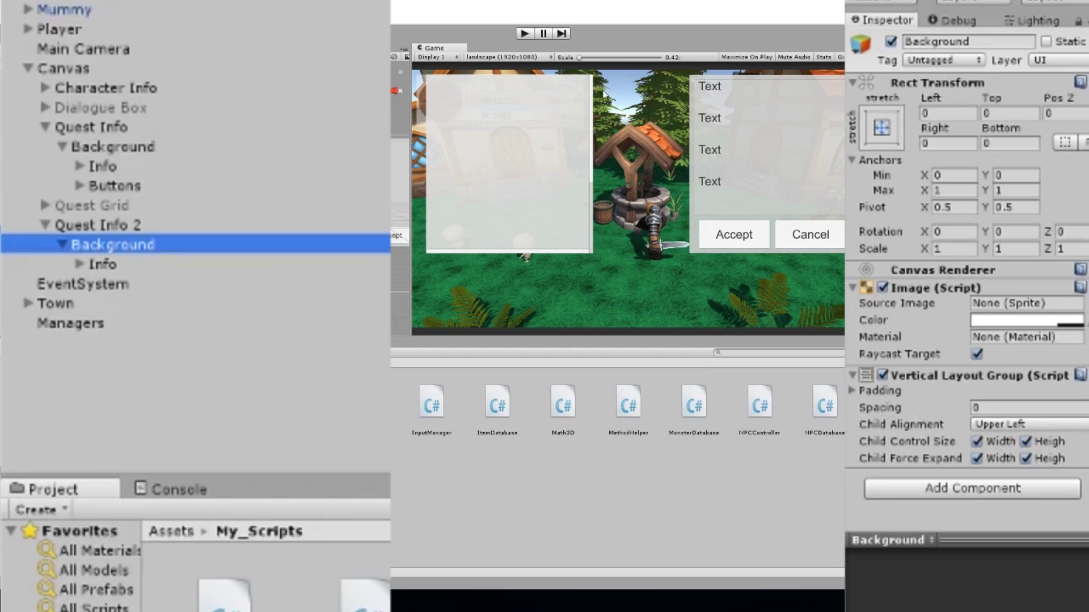
Give the Background's Vertical Layout Group padding of 20 on left, right, top and bottom.
left_click(851, 390)
left_click(972, 408)
type("10")
key("BackSpace")
key("BackSpace")
type("20")
key("Tab")
type("20")
key("Tab")
type("20")
key("Tab")
type("20")
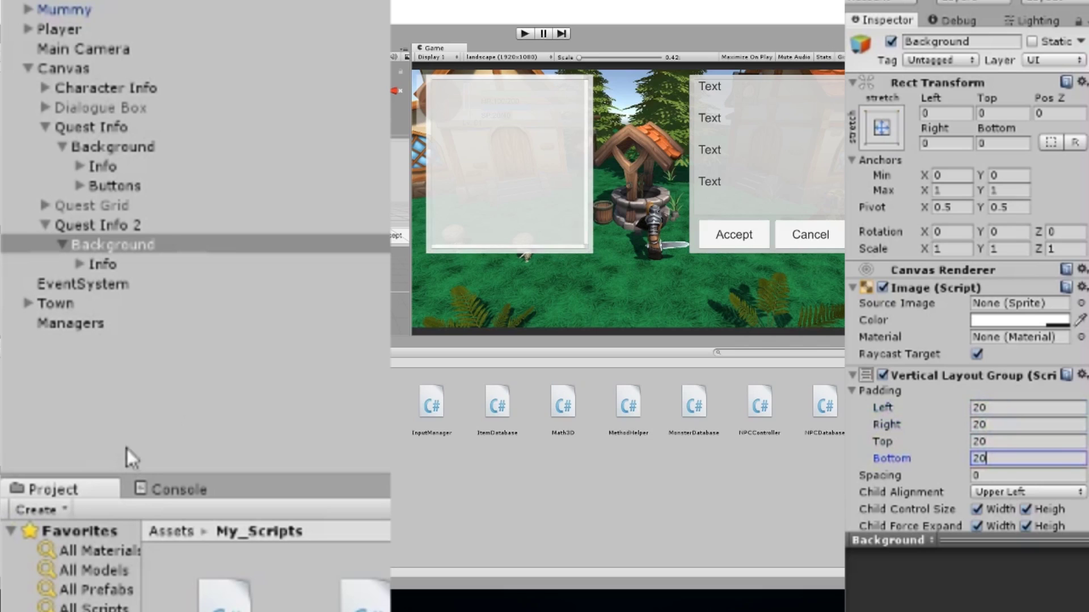
left_click(991, 476)
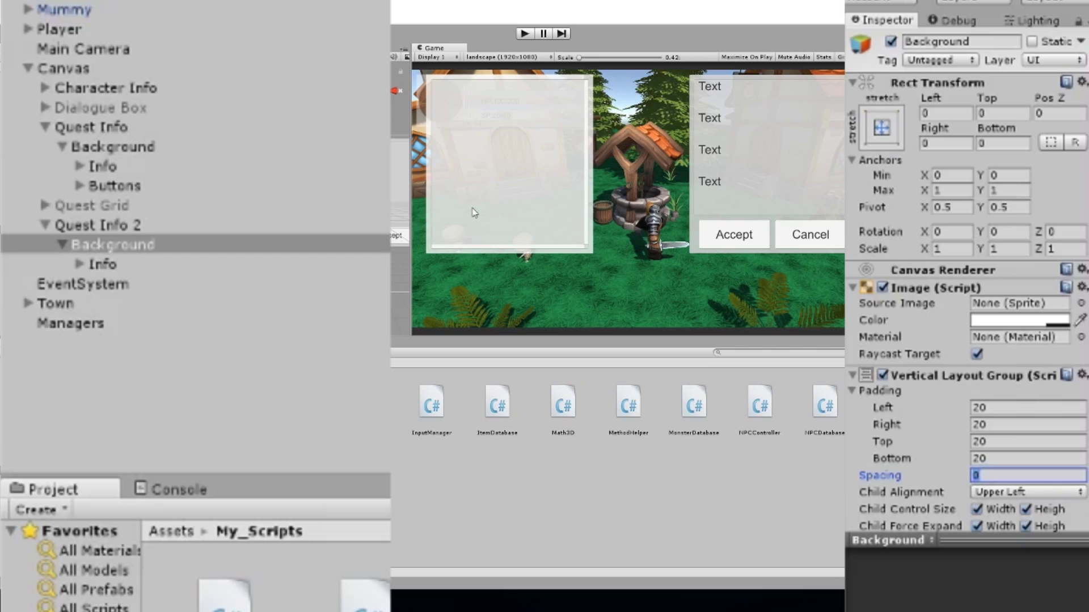
Duplicate the Info scroll view and set the Background layout's spacing to test stacked panels.
left_click(171, 265)
key("ctrl+d")
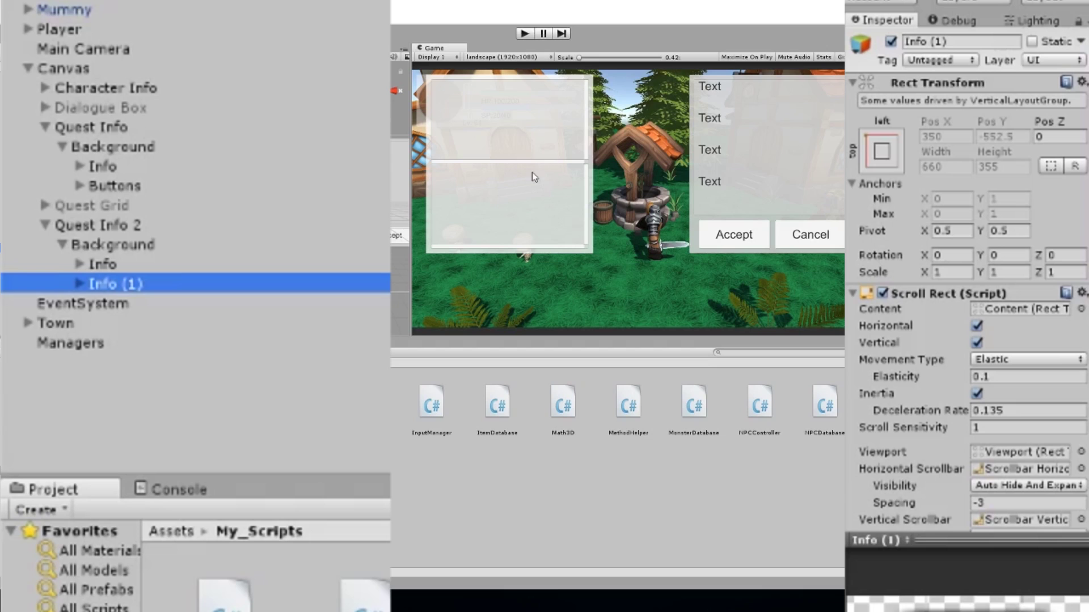
scroll(1020, 325, "down", 4)
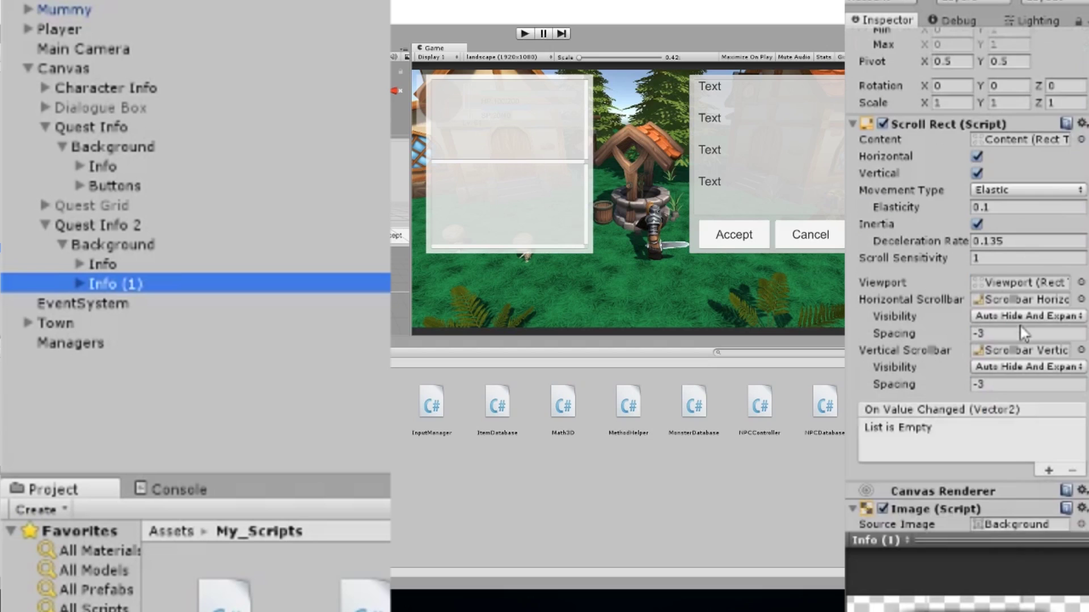
scroll(1003, 328, "down", 2)
left_click(205, 245)
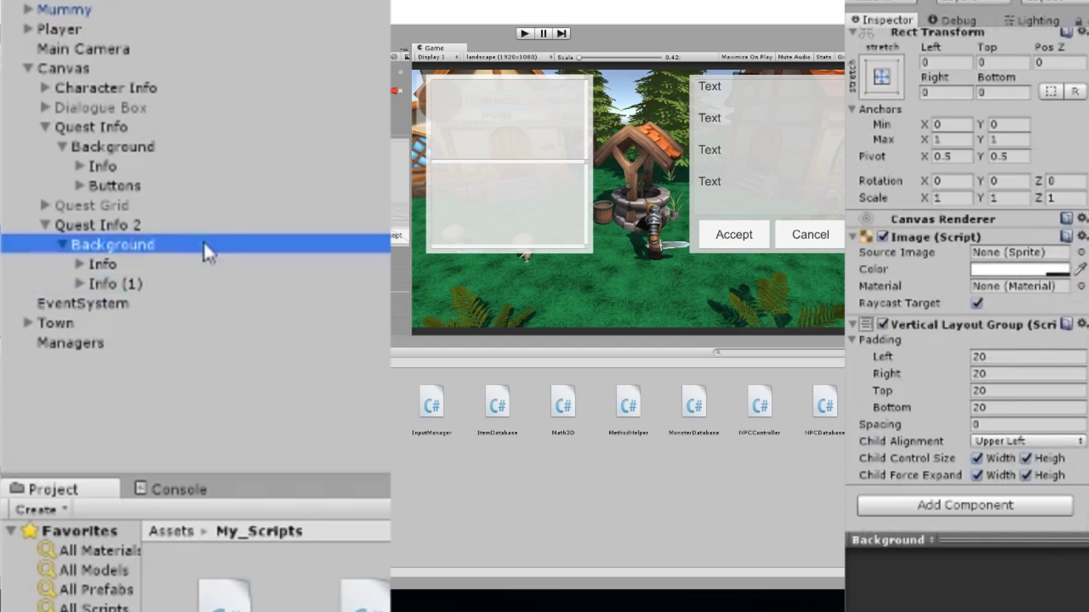
left_click(981, 424)
type("10")
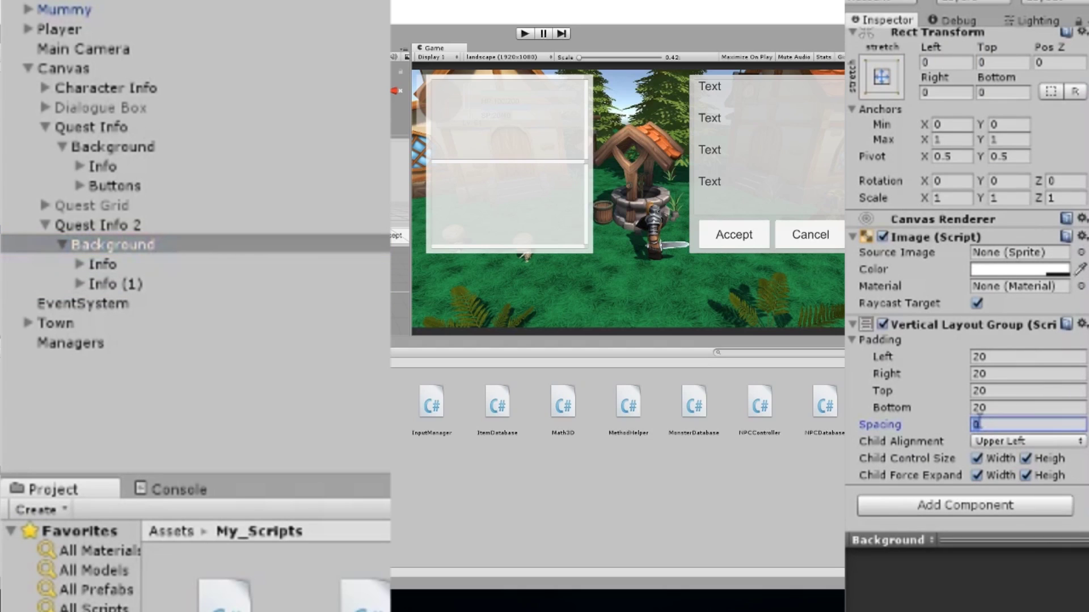
key("BackSpace")
key("BackSpace")
type("50")
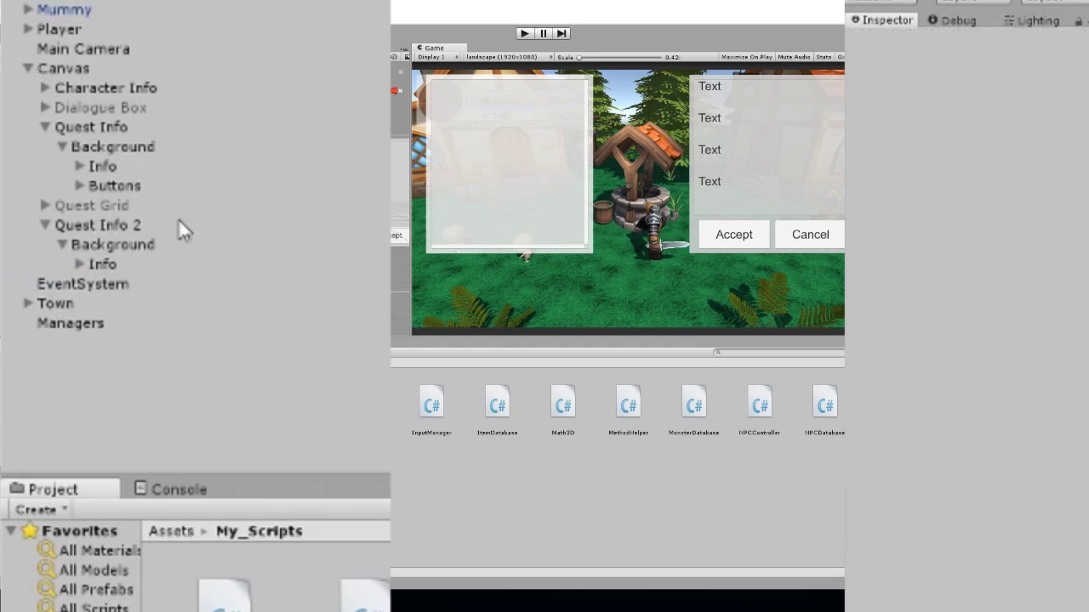
Compare the Info scroll view with the original quest panel's Buttons layout, then reselect Background.
left_click(142, 264)
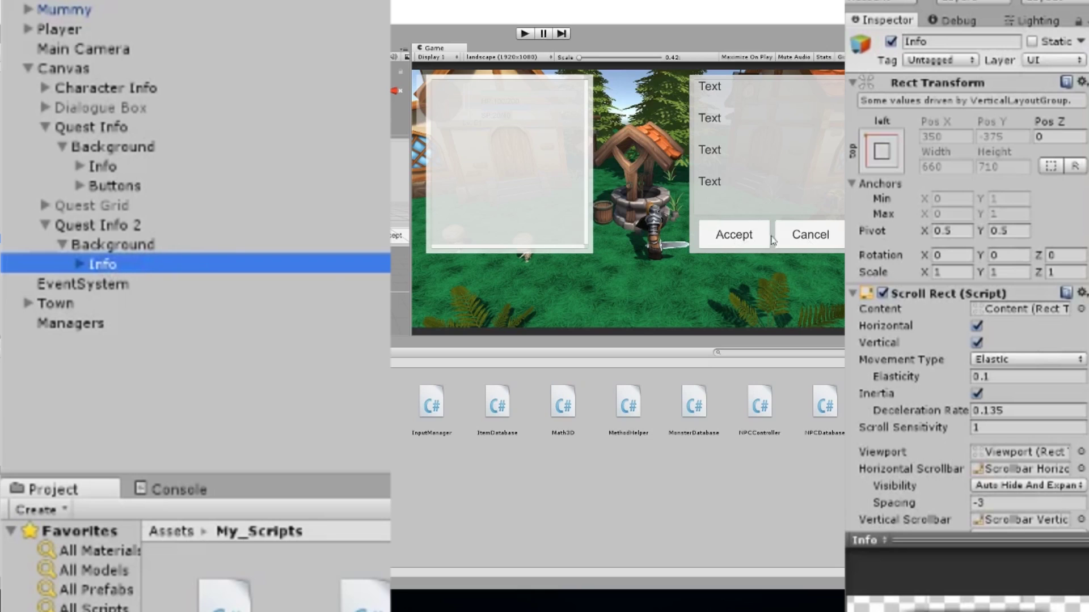
left_click(119, 186)
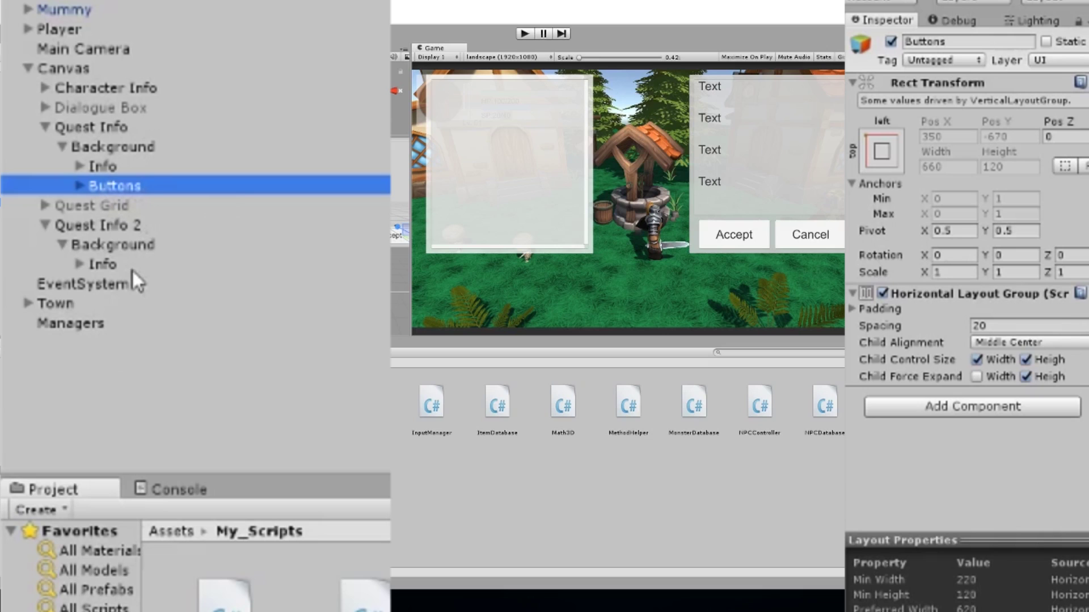
left_click(73, 263)
left_click(91, 245)
Create an empty child named Buttons under Background and add a Horizontal Layout Group.
right_click(90, 247)
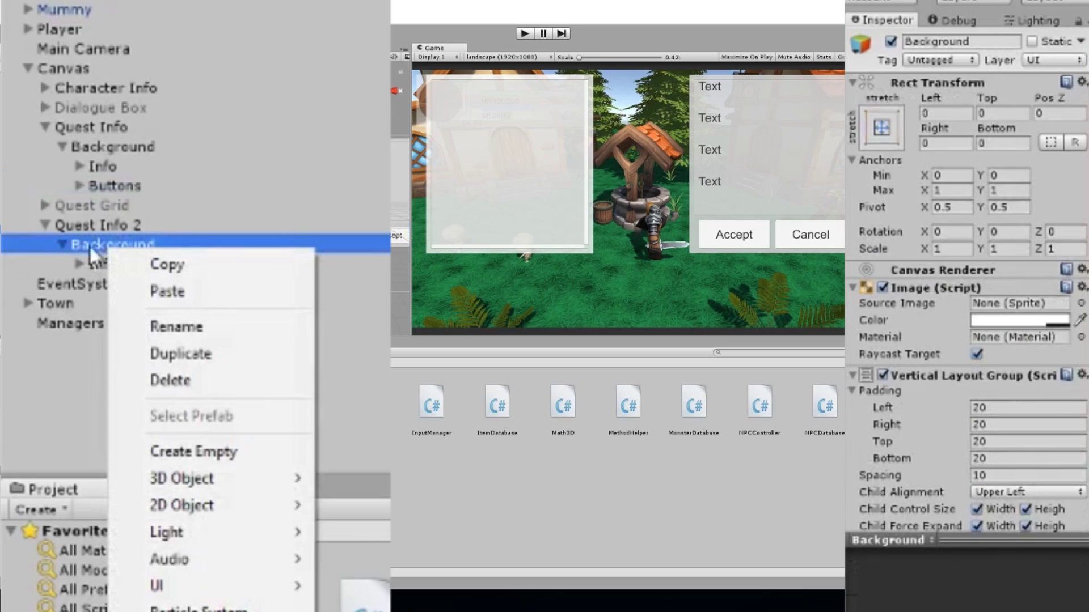
mouse_move(206, 596)
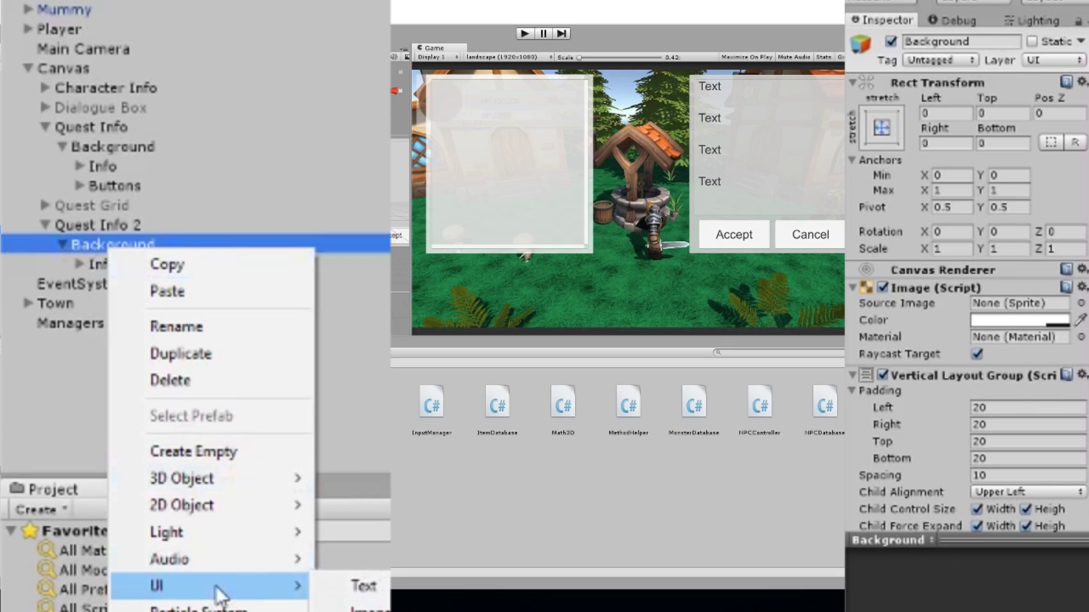
left_click(280, 452)
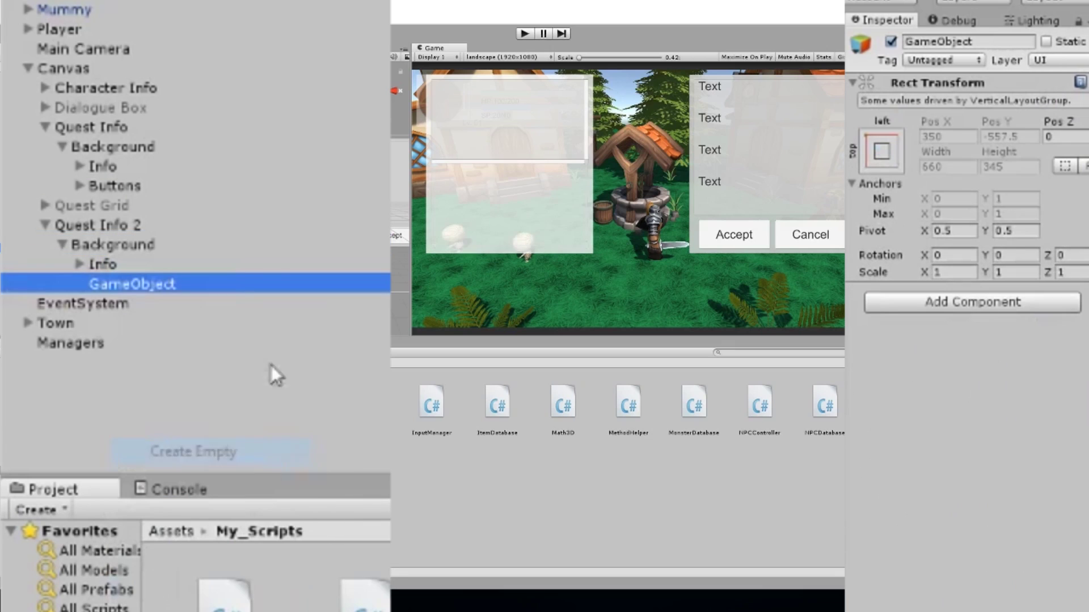
left_click(200, 284)
type("Buttons")
key("Return")
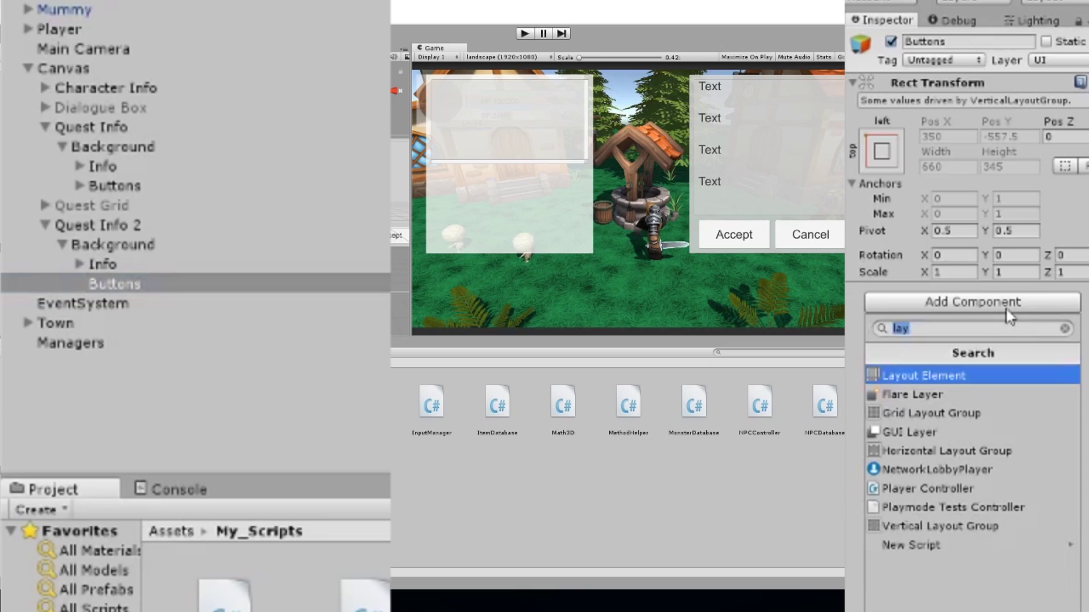
left_click(950, 452)
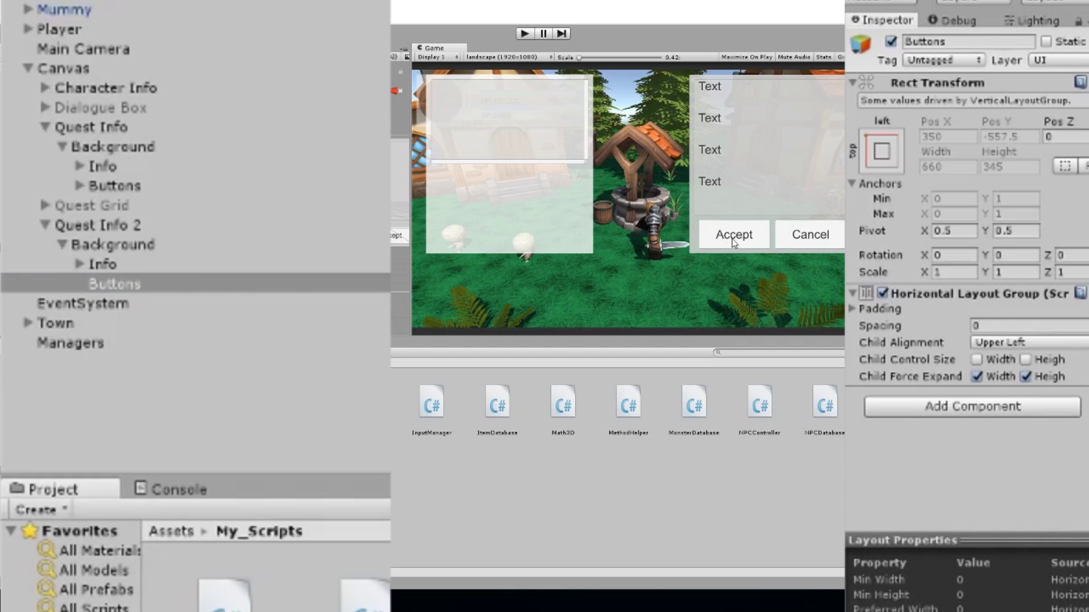
Copy the original Buttons' Horizontal Layout Group and paste its values onto the new Buttons.
left_click(114, 185)
left_click(852, 309)
left_click(852, 309)
left_click(1080, 293)
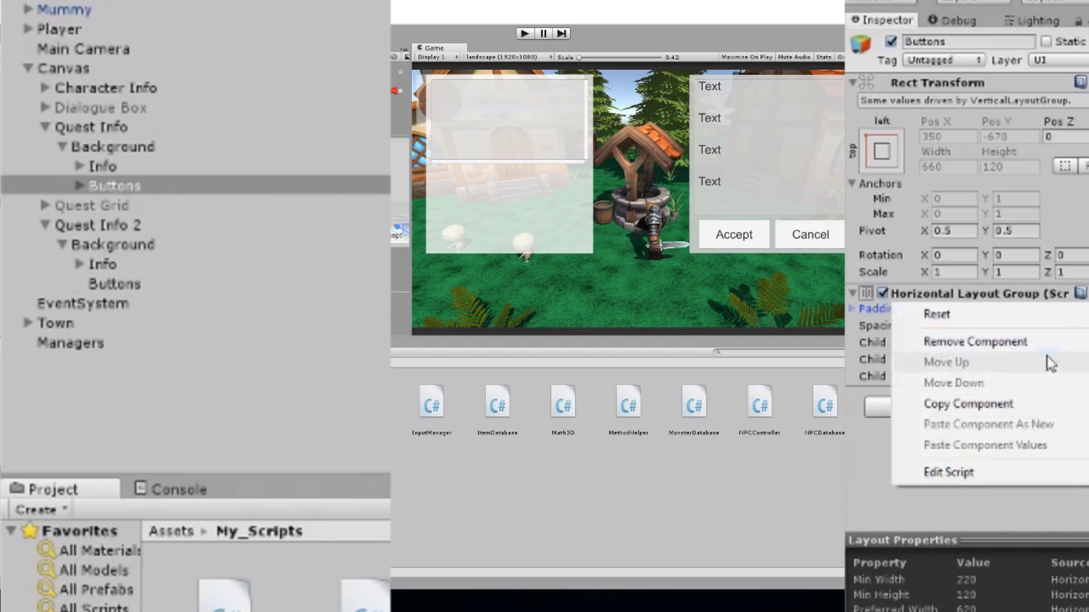
left_click(1039, 402)
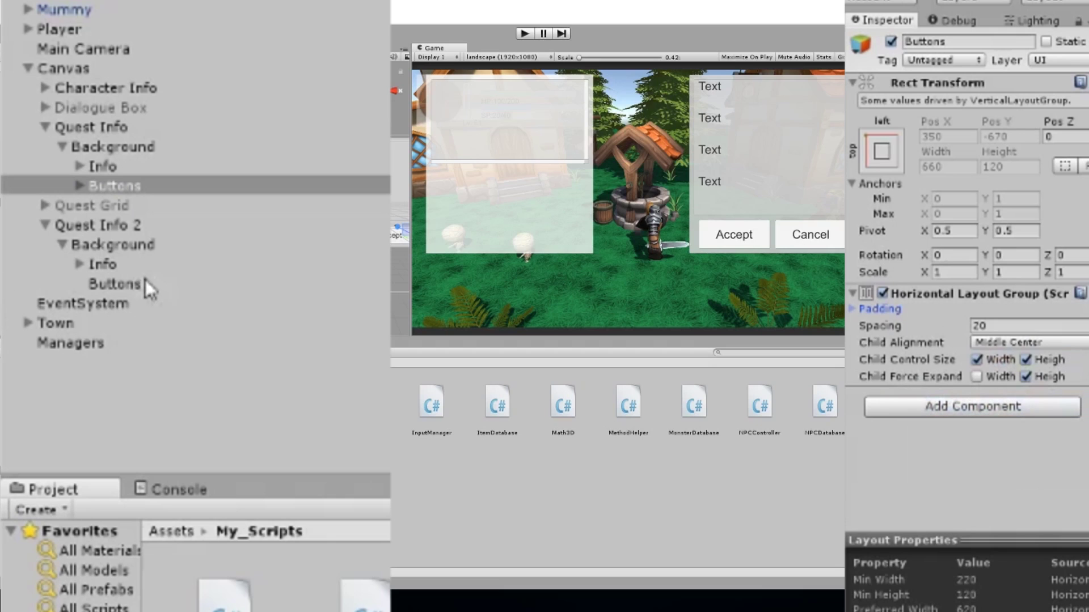
left_click(115, 283)
left_click(1079, 293)
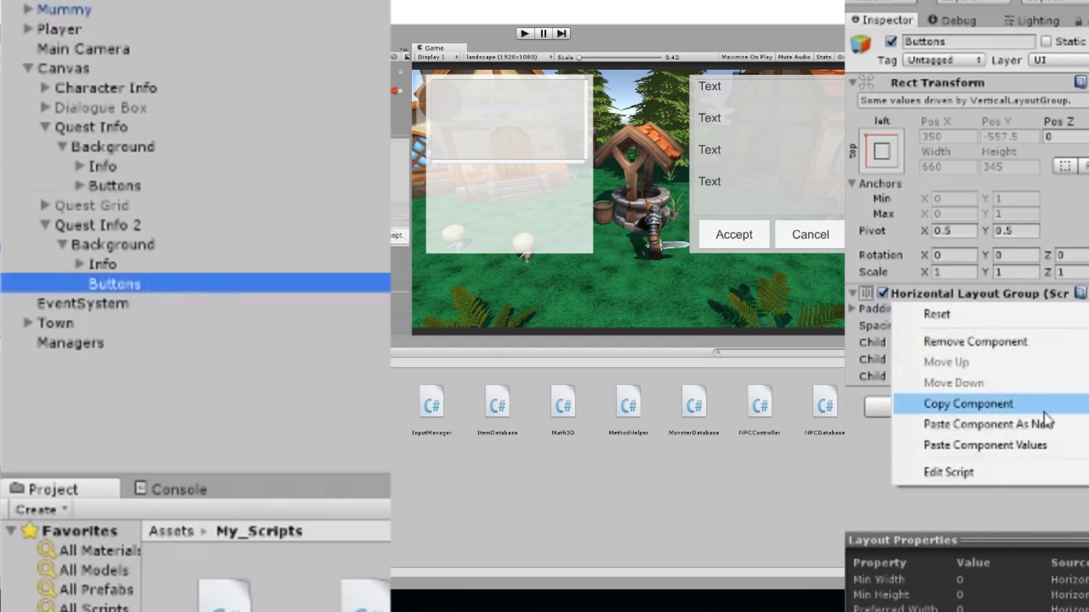
left_click(1064, 447)
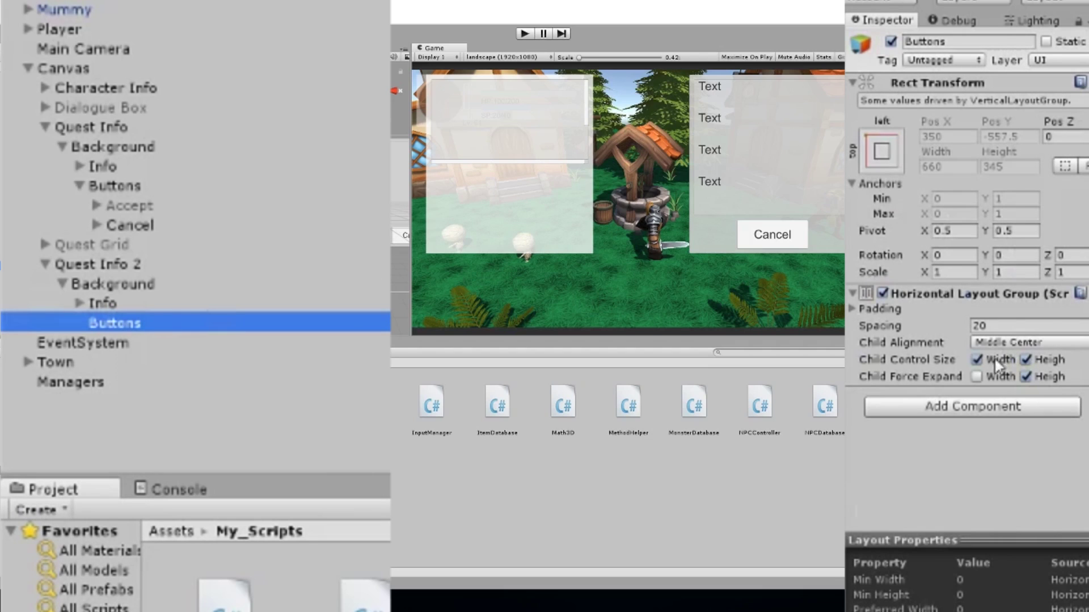
Uncheck Child Force Expand Height on Quest Info 2's Background layout.
left_click(145, 279)
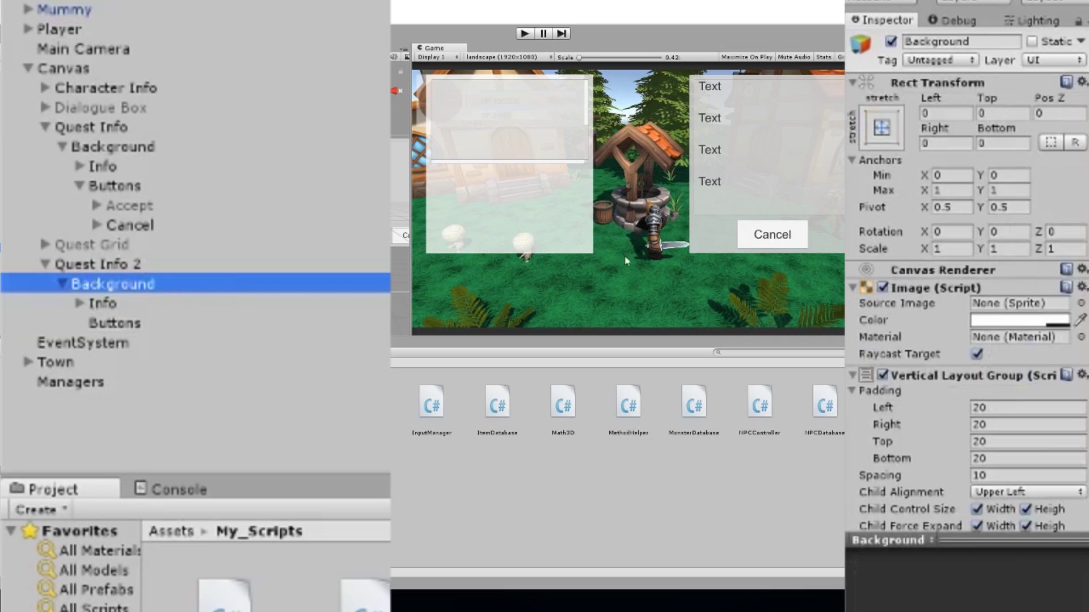
scroll(957, 342, "down", 2)
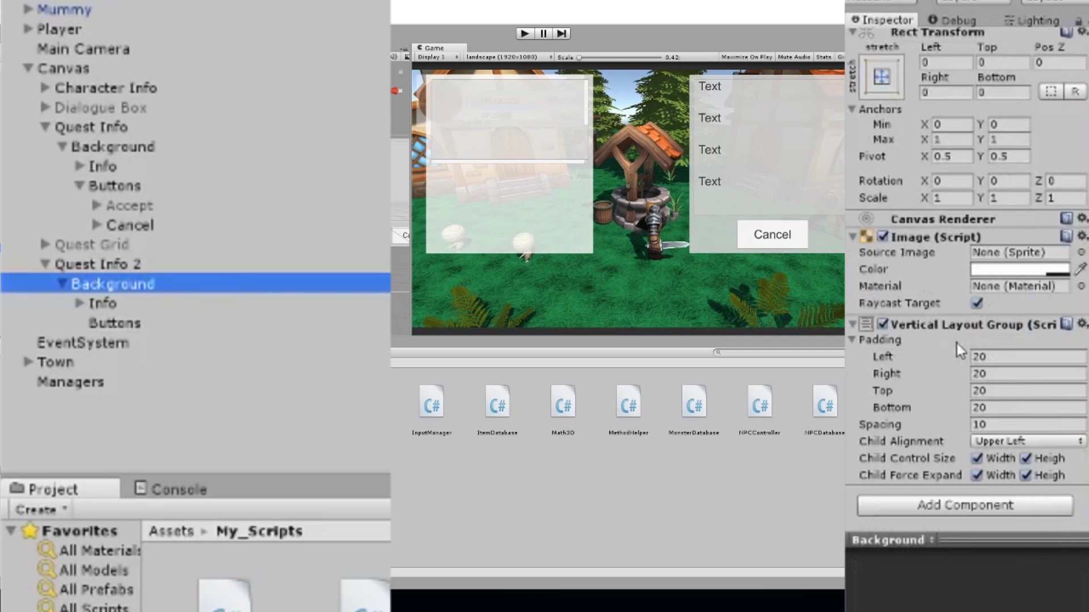
left_click(1027, 475)
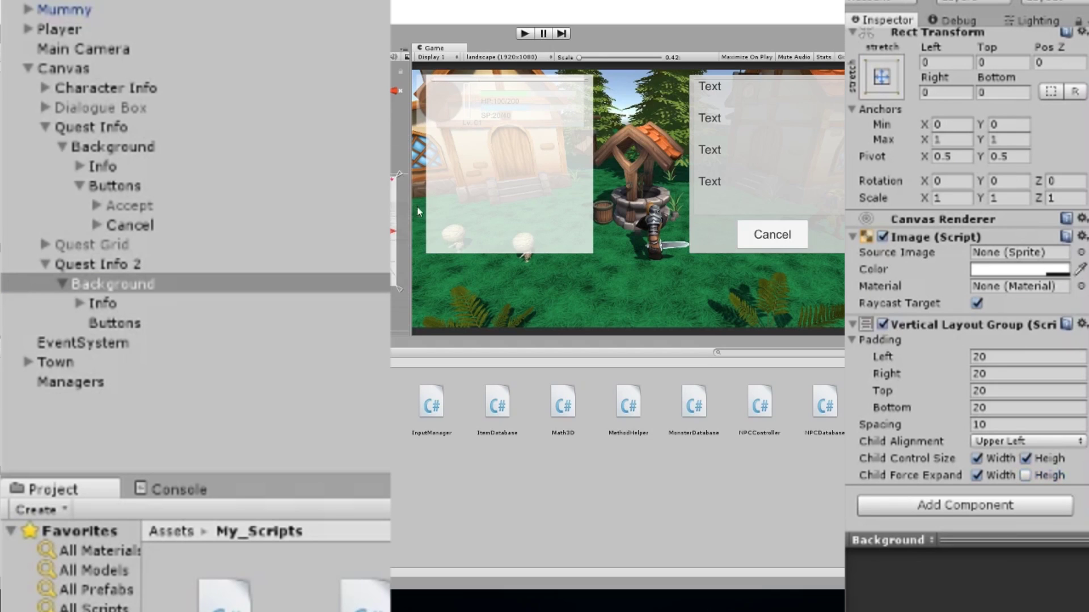
Compare Quest Info 2's Info and Buttons settings against the original Quest Info's Info.
left_click(134, 304)
left_click(141, 337)
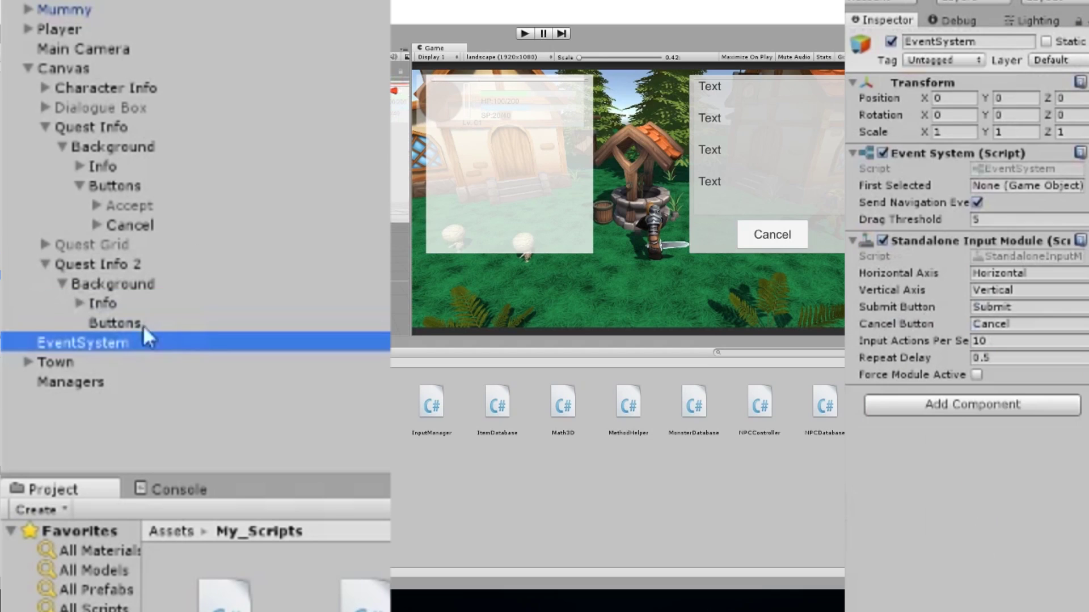
left_click(141, 318)
left_click(145, 307)
left_click(145, 318)
left_click(145, 304)
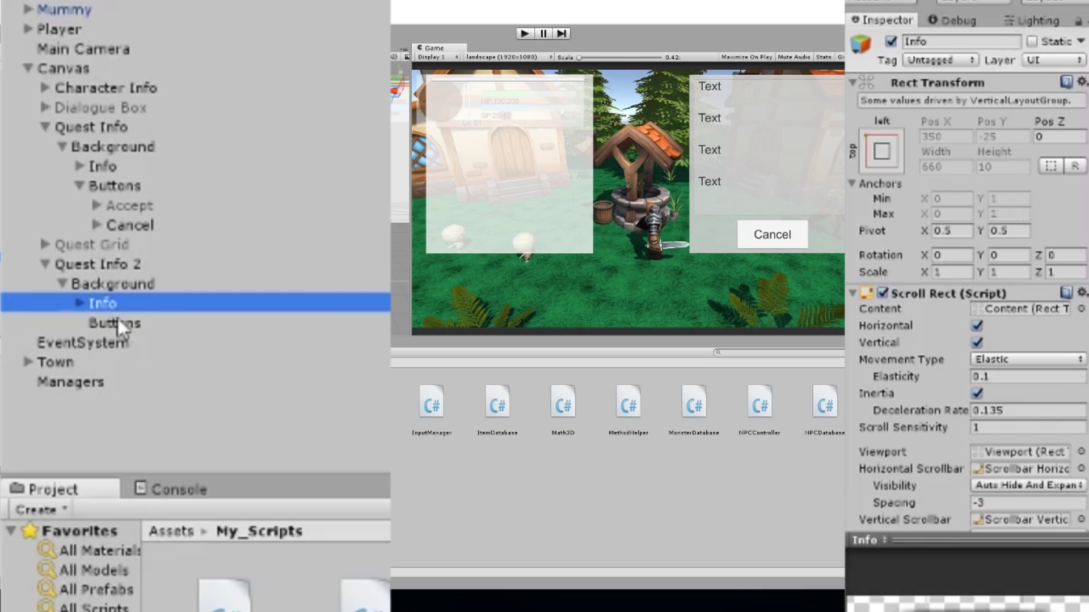
left_click(133, 166)
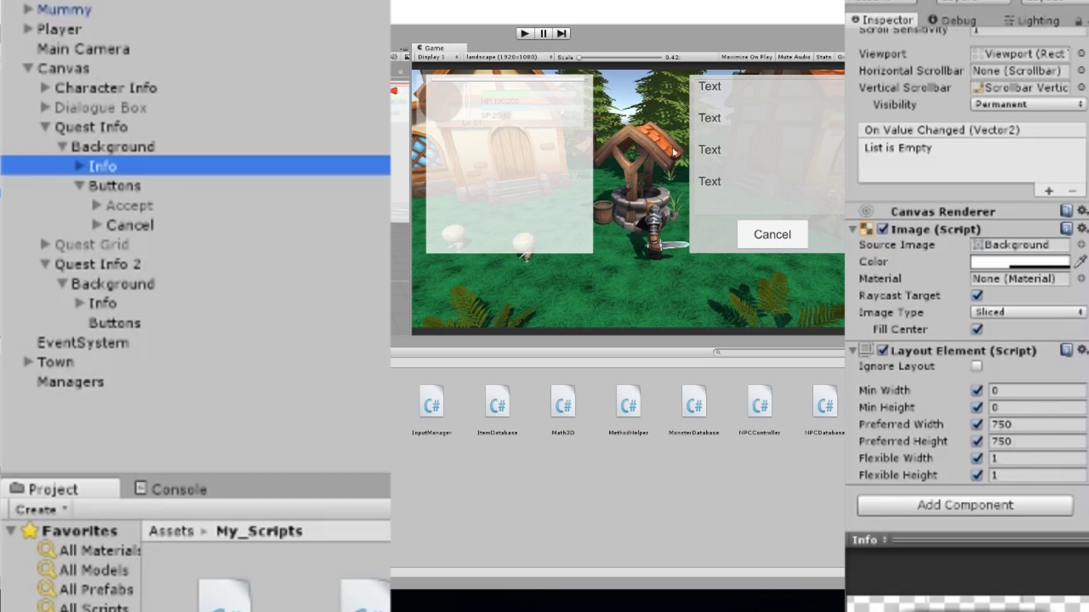
left_click(104, 303)
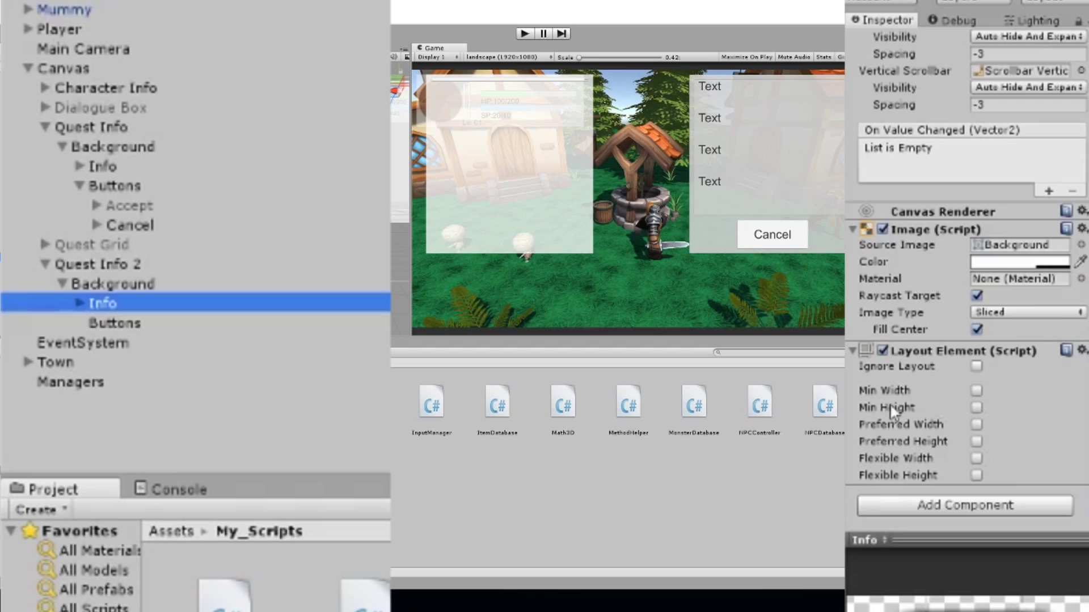
Set Info's Layout Element to Min Height 200 and Preferred Height 600.
left_click(976, 407)
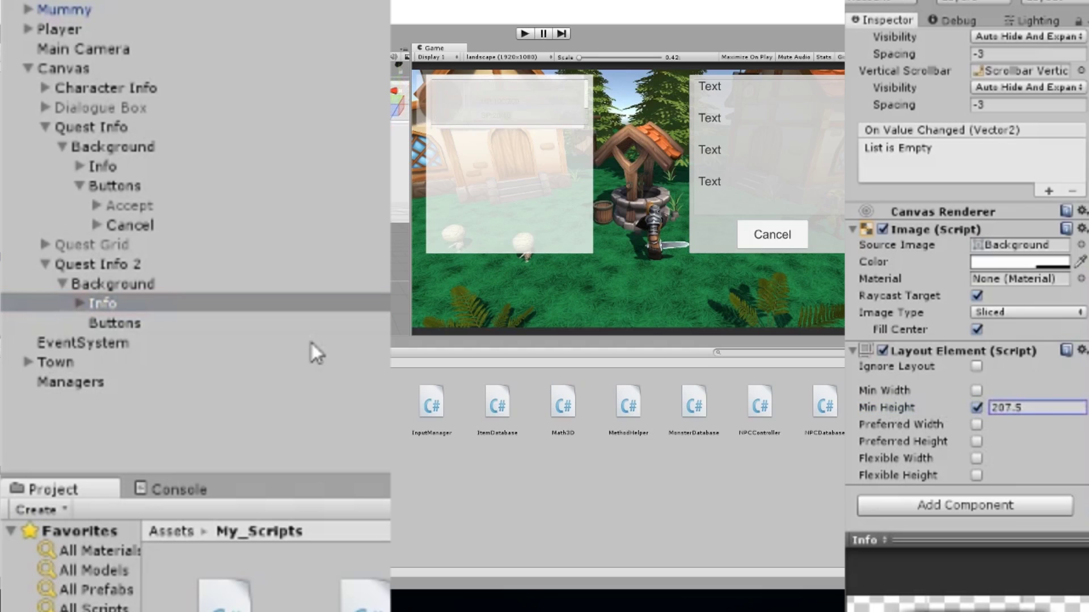
double_click(1028, 406)
type("200")
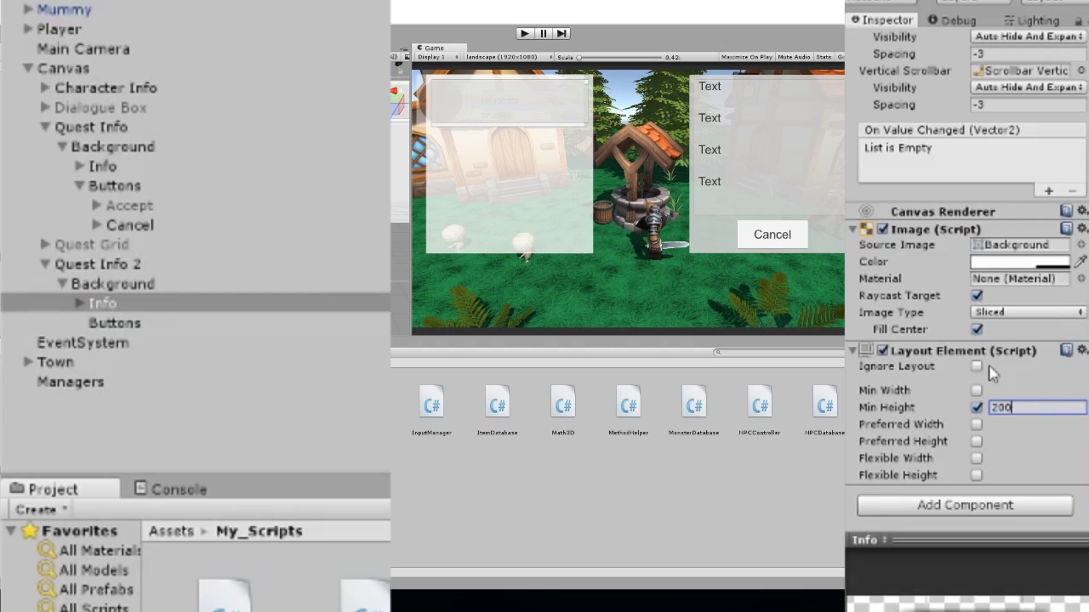
left_click(977, 442)
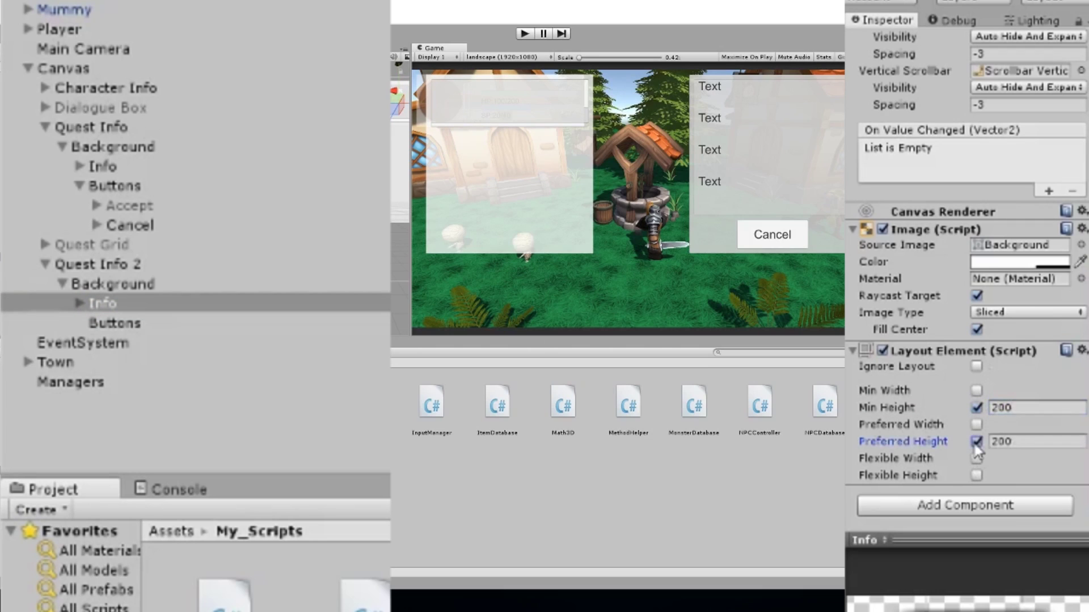
left_click(1028, 441)
type("500")
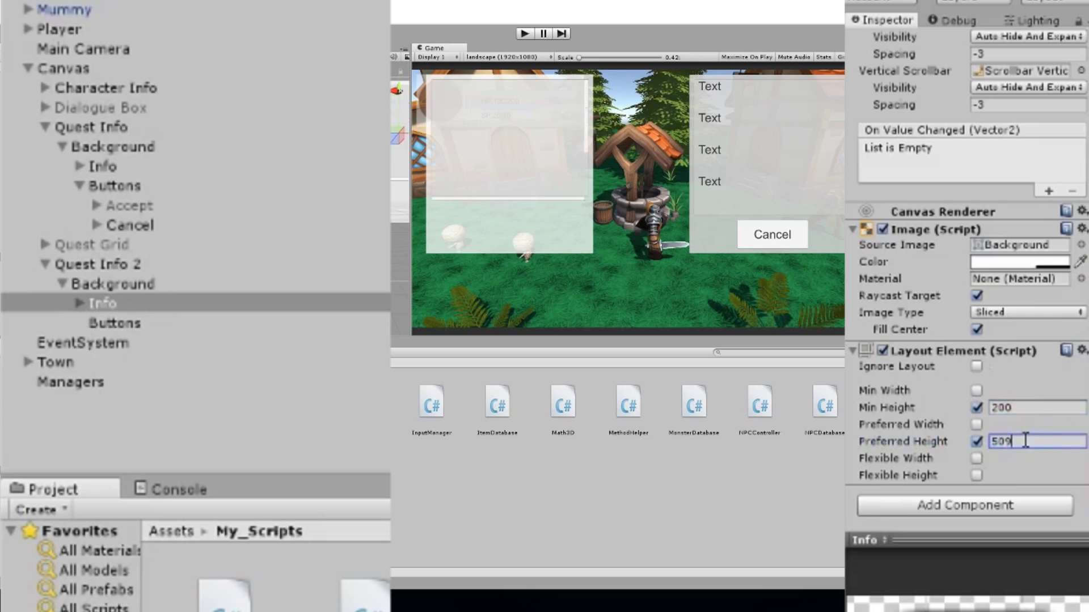
key("BackSpace")
key("BackSpace")
key("BackSpace")
type("600")
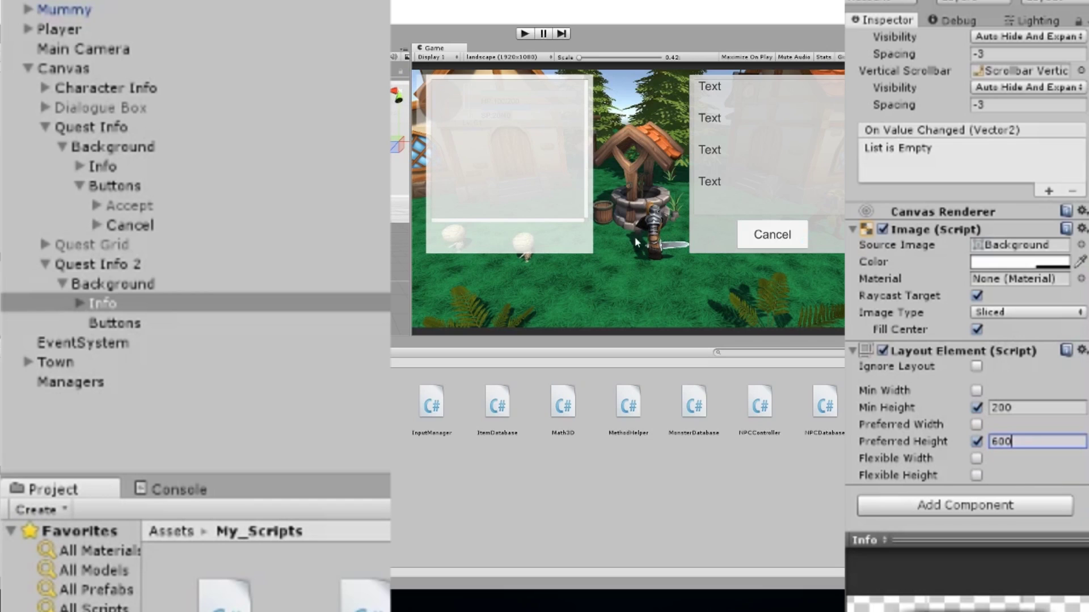
left_click(80, 304)
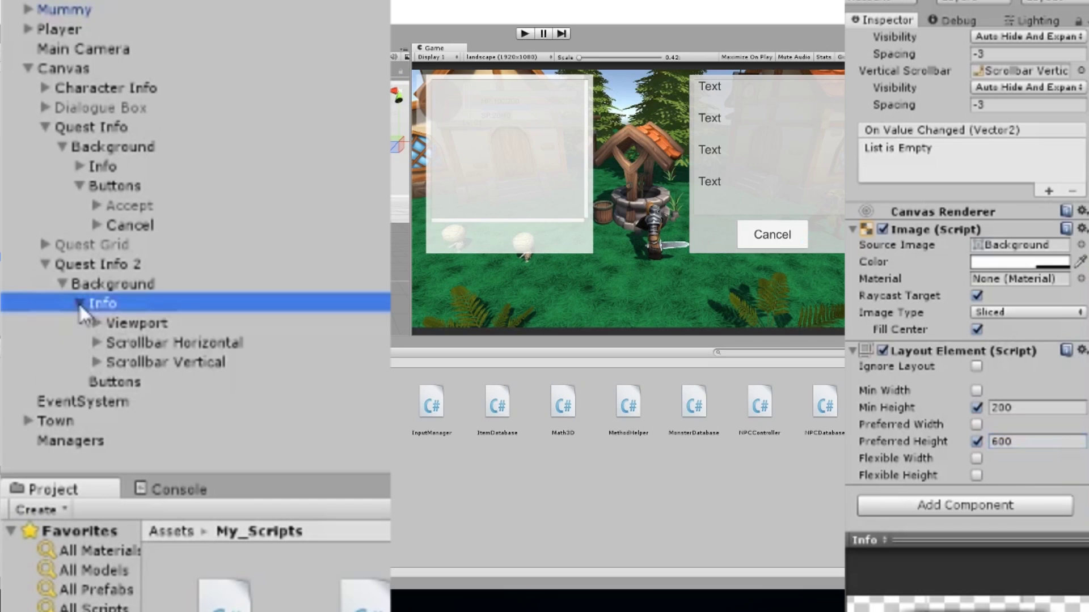
Delete the Scrollbar Horizontal from Quest Info 2's Info scroll view.
left_click(165, 362)
left_click(179, 344)
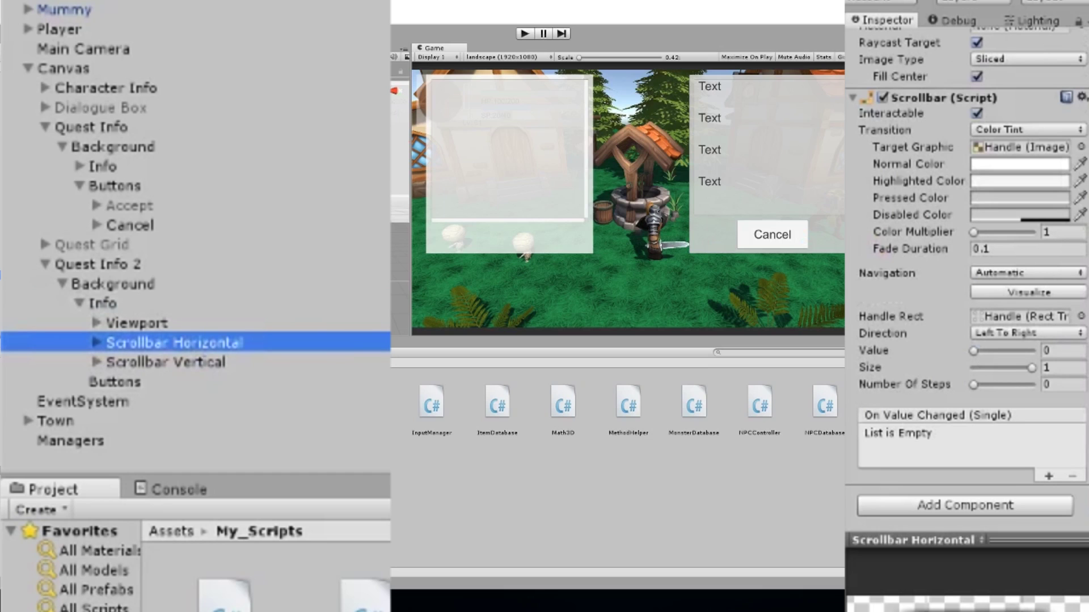
key("Delete")
left_click(299, 318)
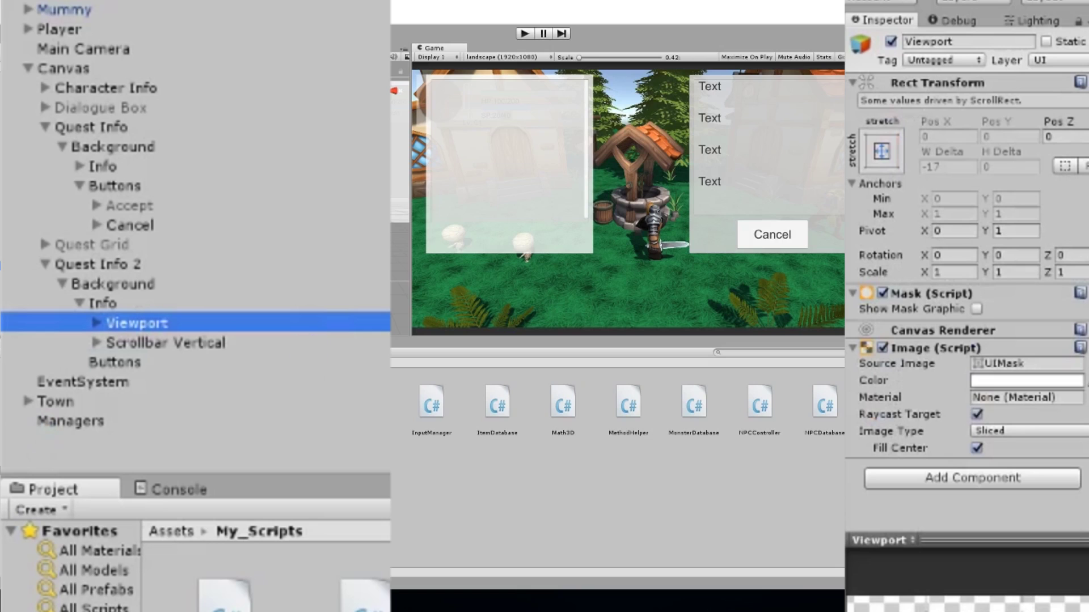
Check the remaining vertical scrollbar and reselect the Buttons object under Quest Info 2.
left_click(155, 362)
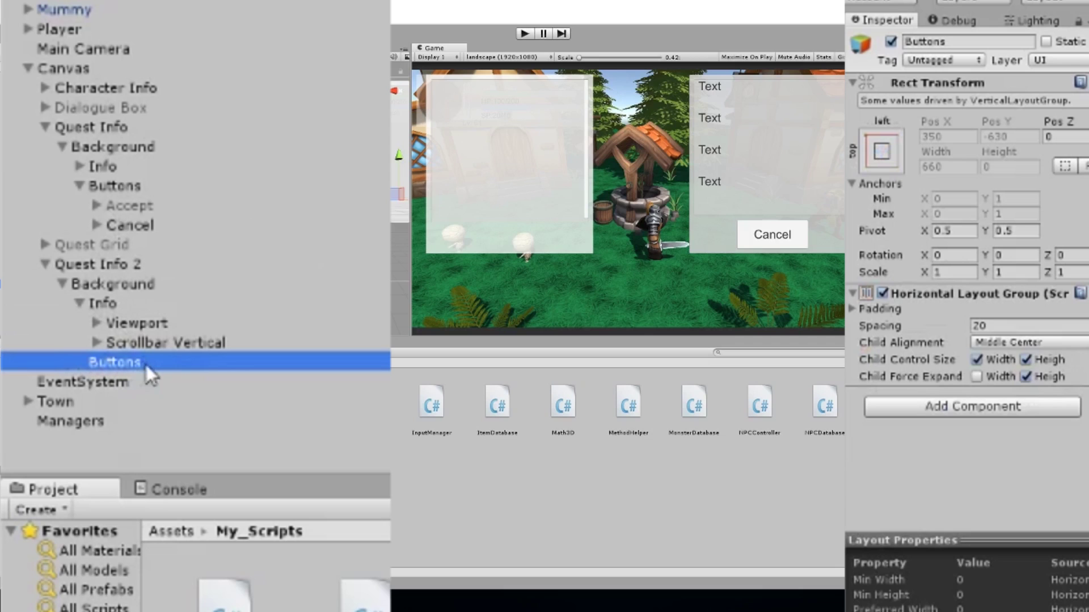
left_click(95, 342)
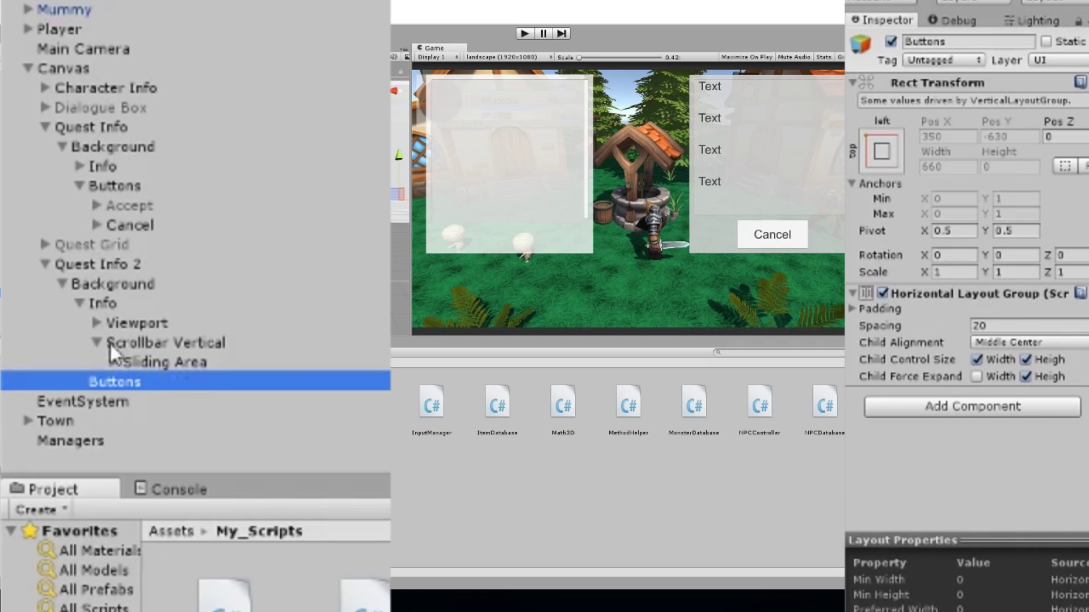
left_click(97, 342)
left_click(170, 379)
left_click(165, 364)
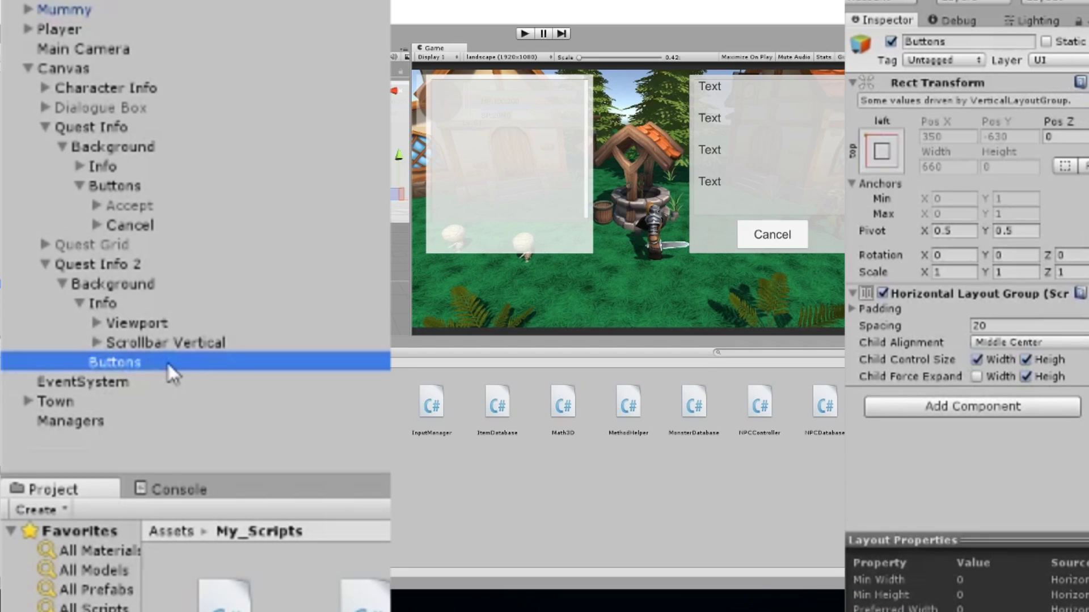
Create a Button inside Buttons and add a Layout Element with Min Width 250.
right_click(167, 362)
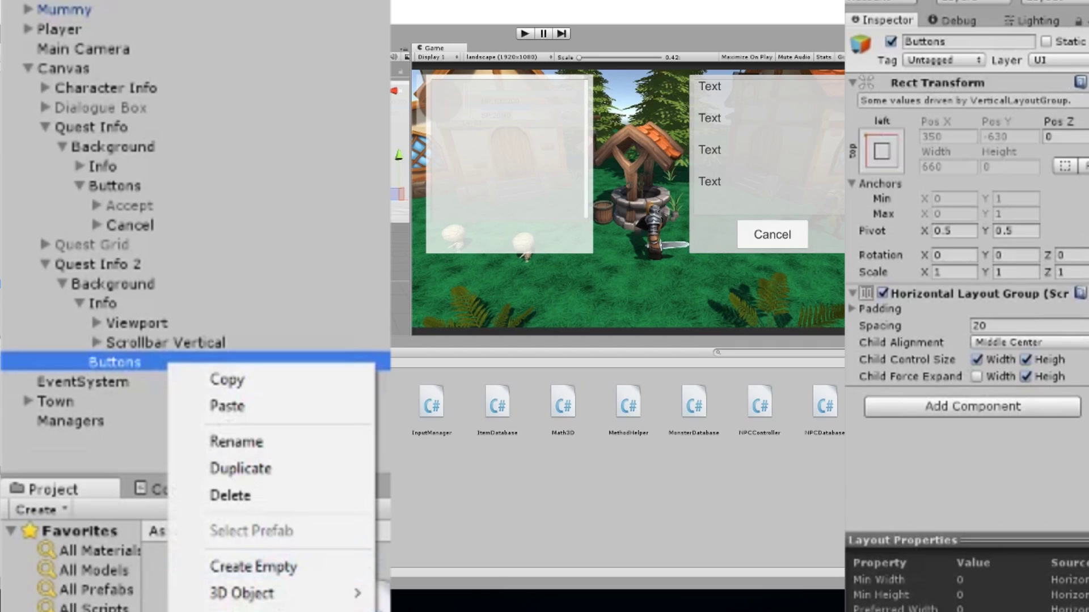
left_click(255, 610)
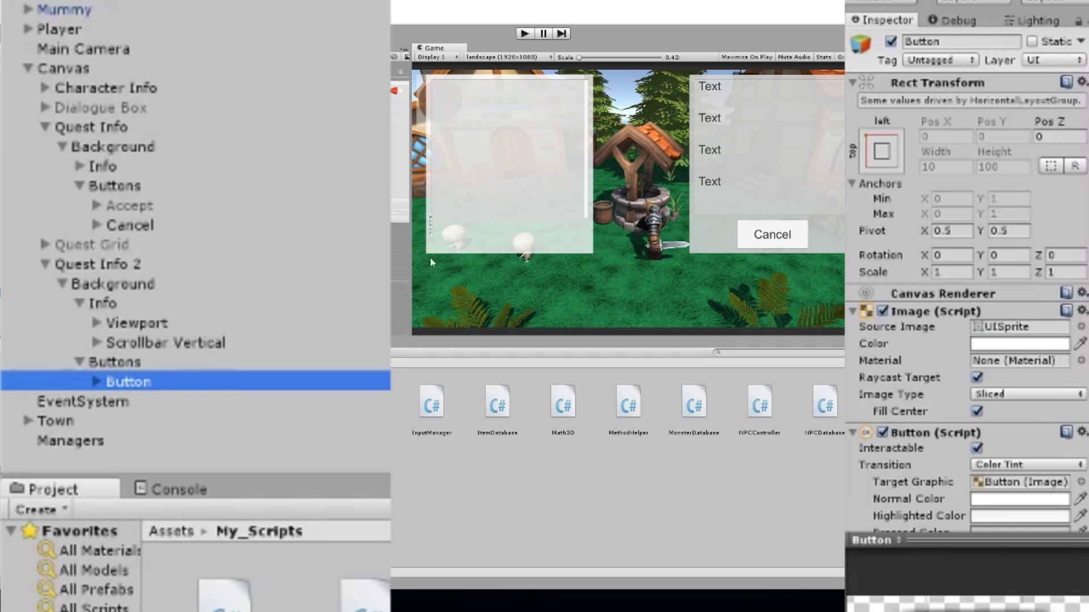
scroll(988, 498, "down", 5)
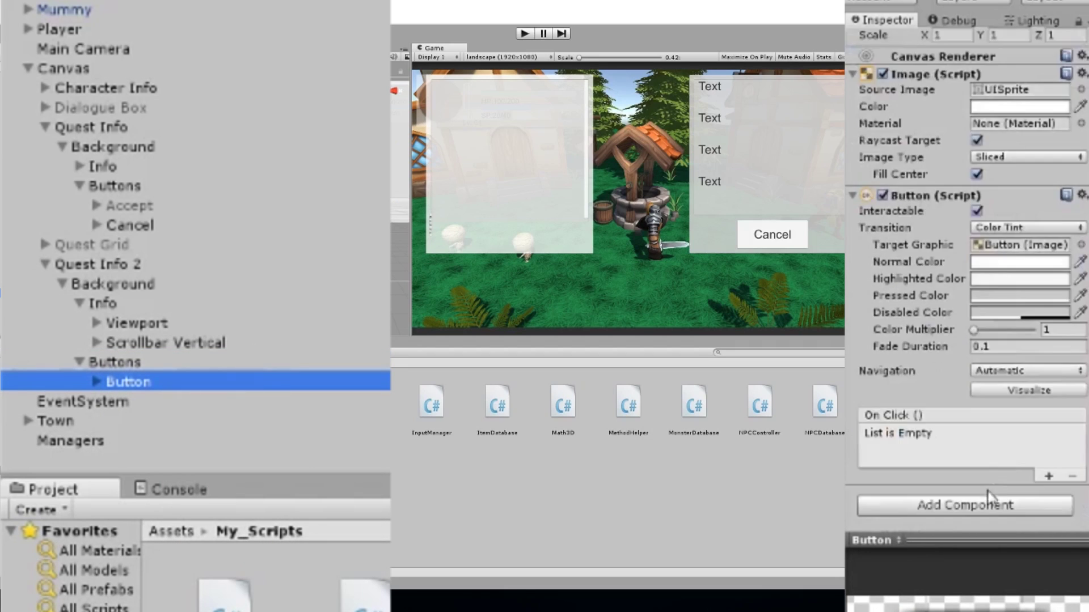
left_click(993, 506)
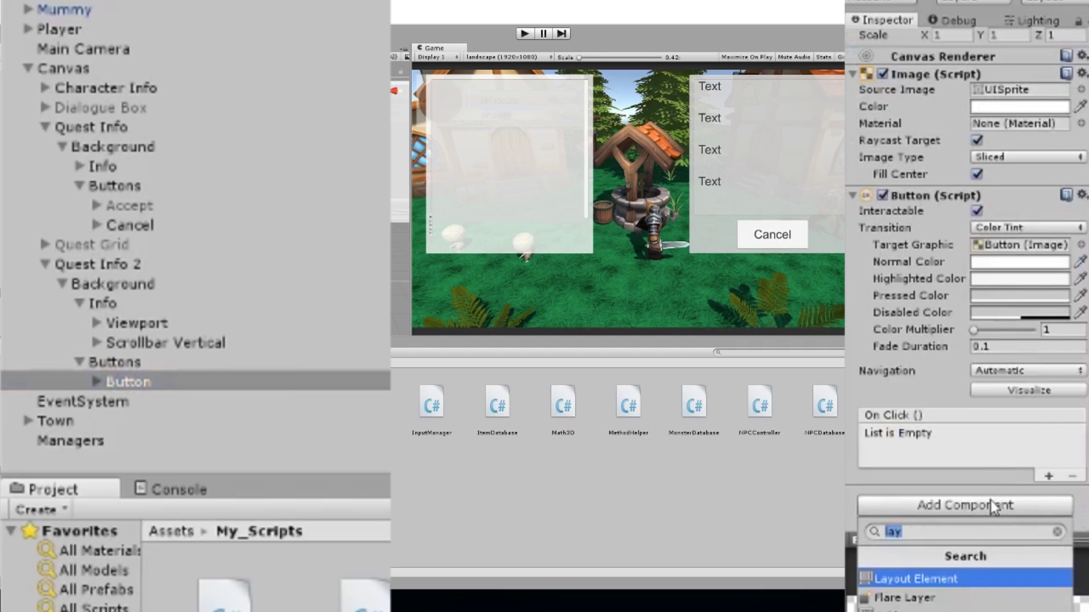
key("Return")
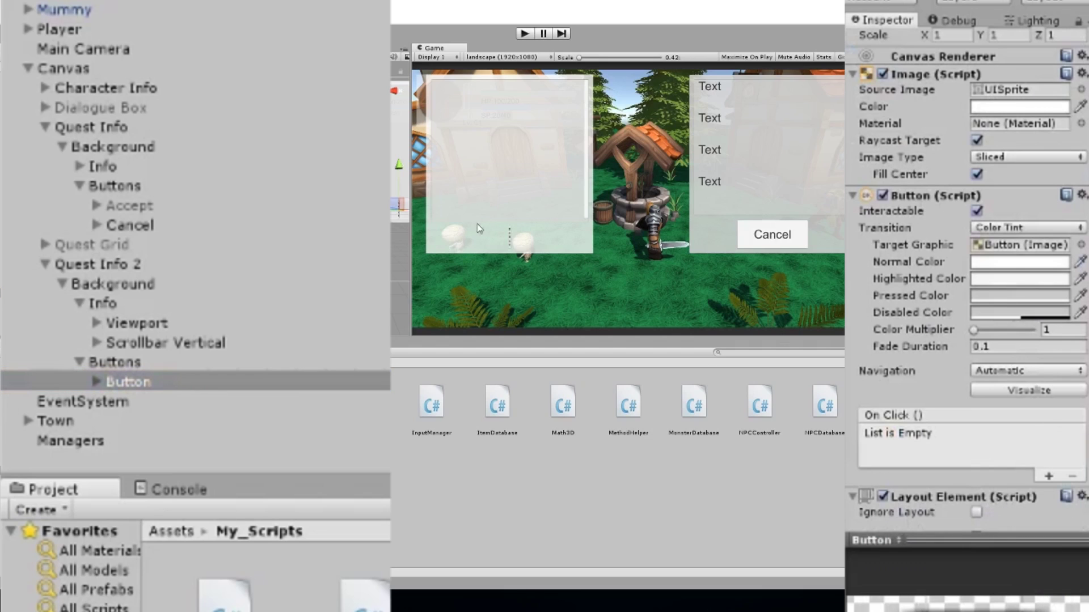
scroll(964, 430, "down", 3)
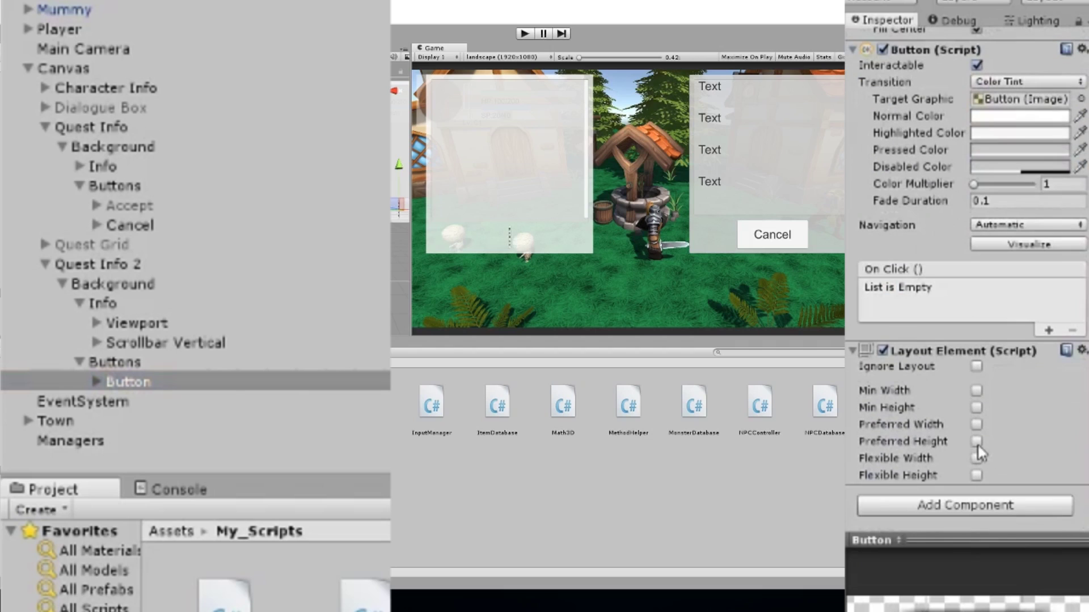
left_click(977, 390)
left_click(1031, 389)
type("250")
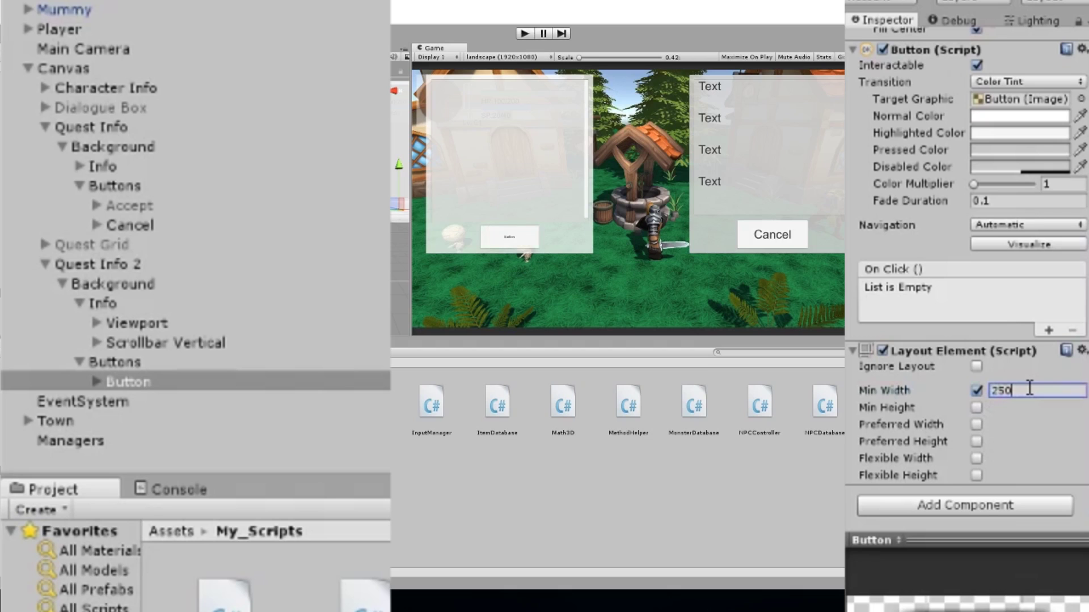
Set the button's label Text font size to 45.
left_click(91, 381)
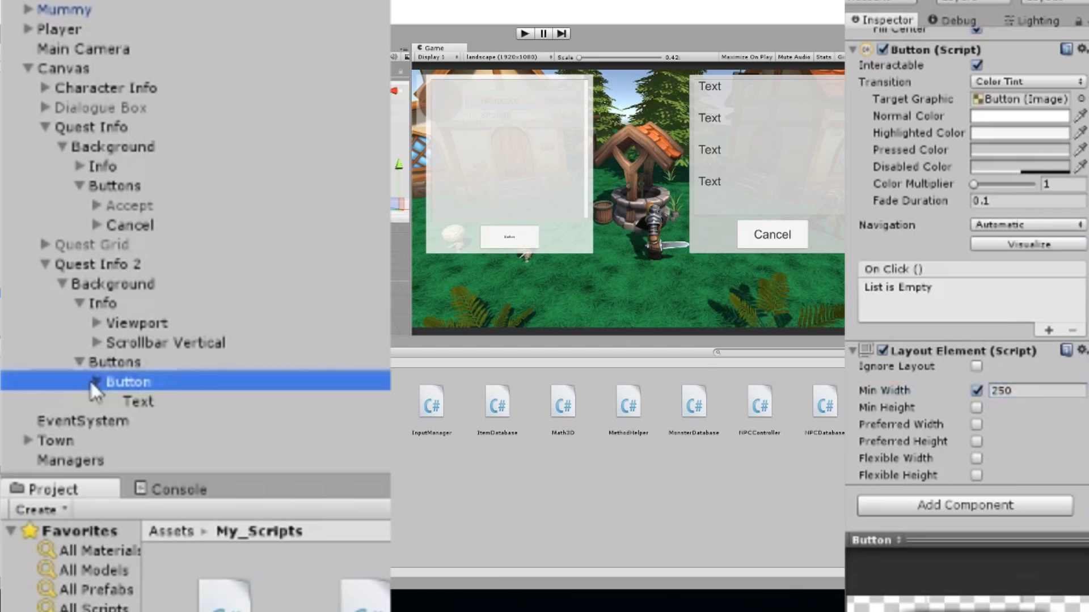
left_click(135, 400)
left_click(991, 289)
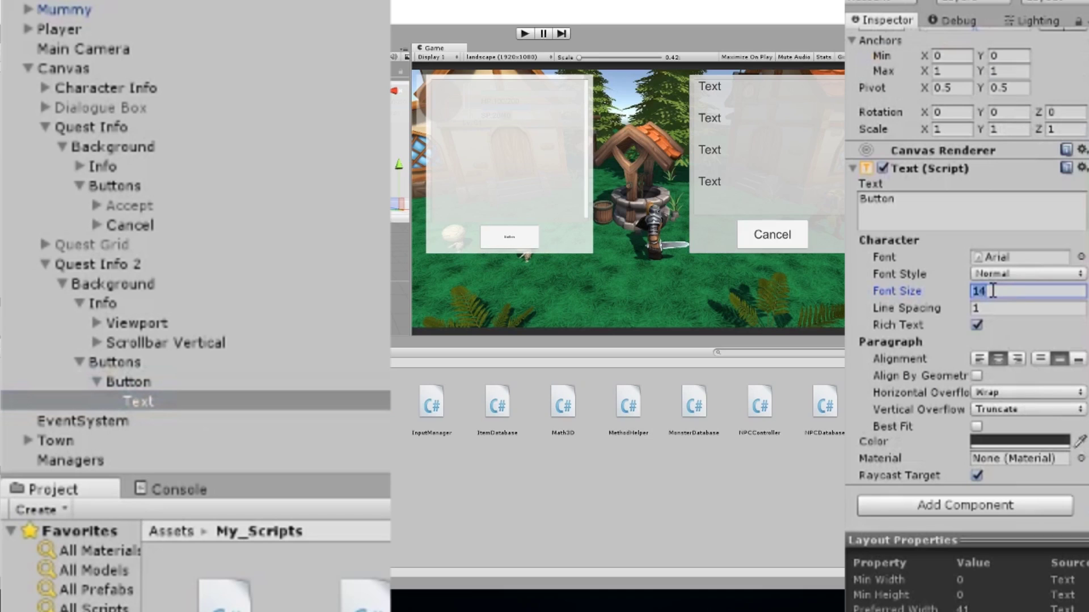
type("45")
key("Return")
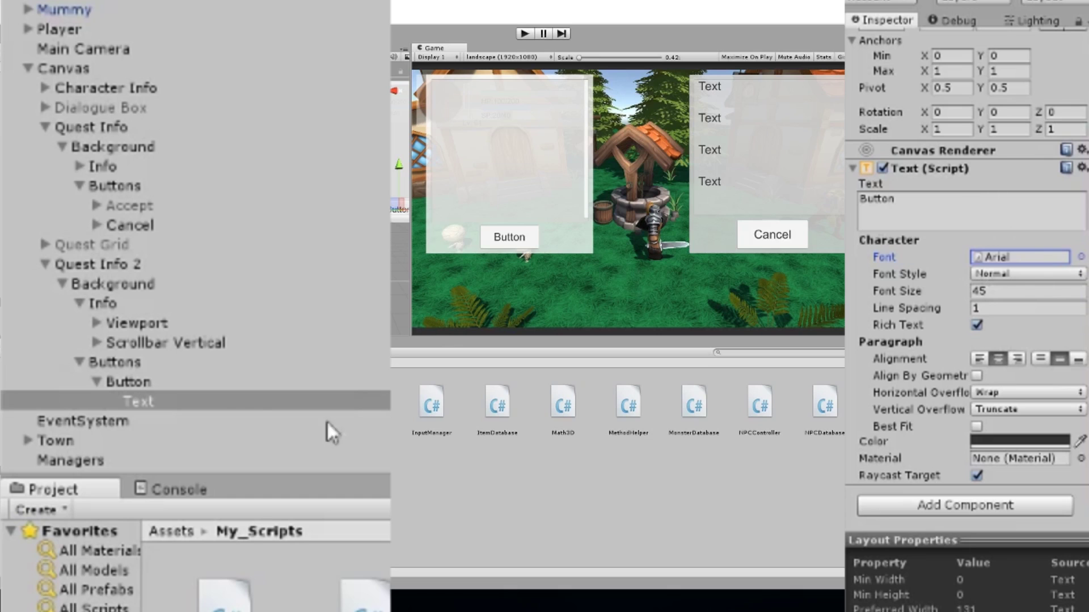
Review the button, its label and the Buttons container's layout settings.
left_click(231, 383)
left_click(219, 399)
left_click(223, 381)
left_click(216, 362)
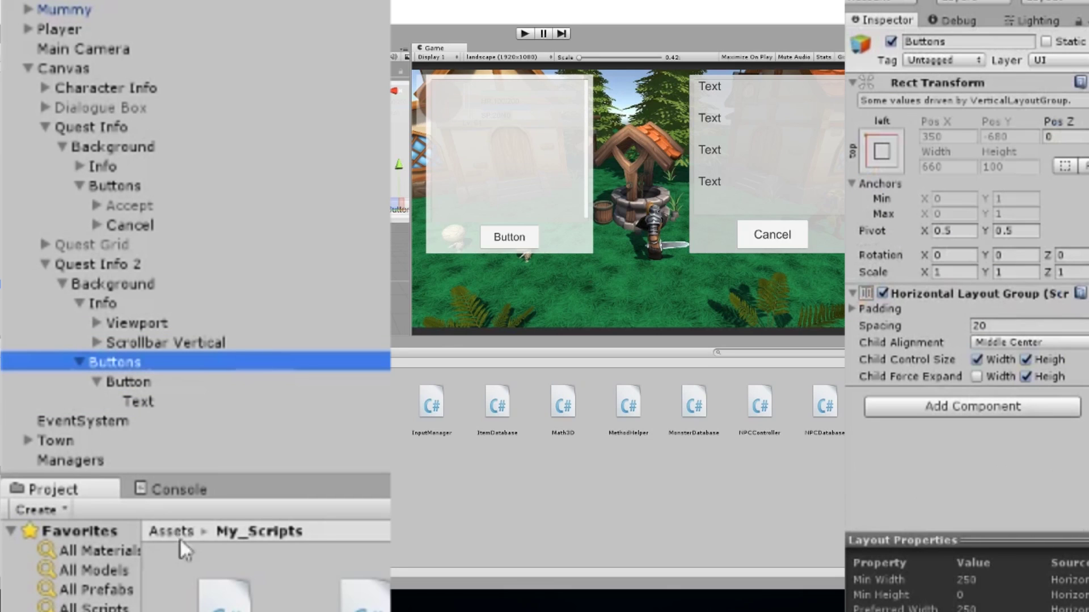
Duplicate the Button twice so the row holds three buttons.
left_click(193, 400)
left_click(96, 386)
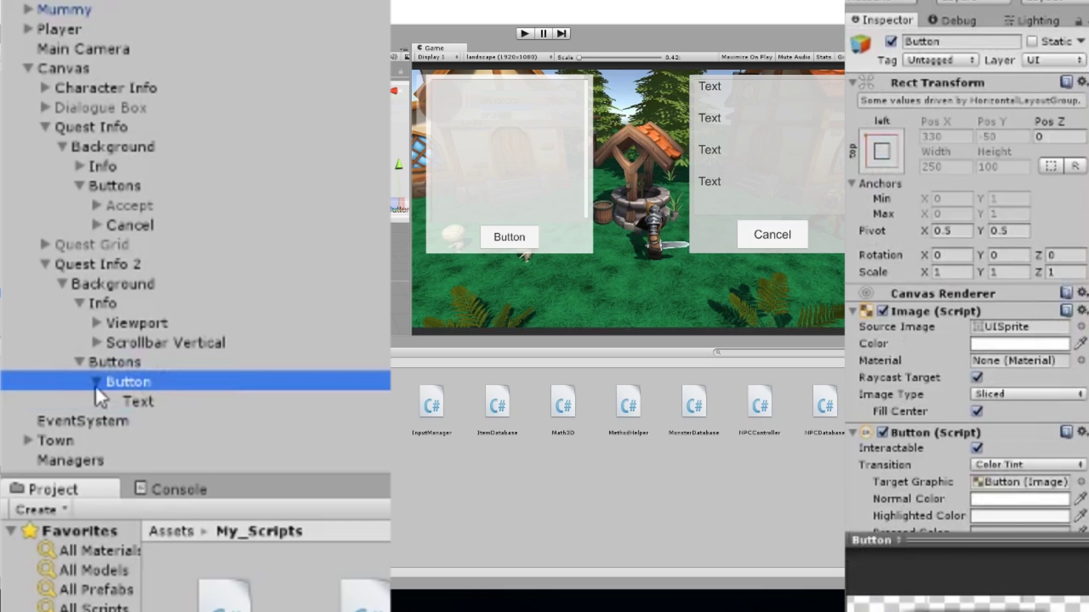
left_click(97, 383)
key("ctrl+d")
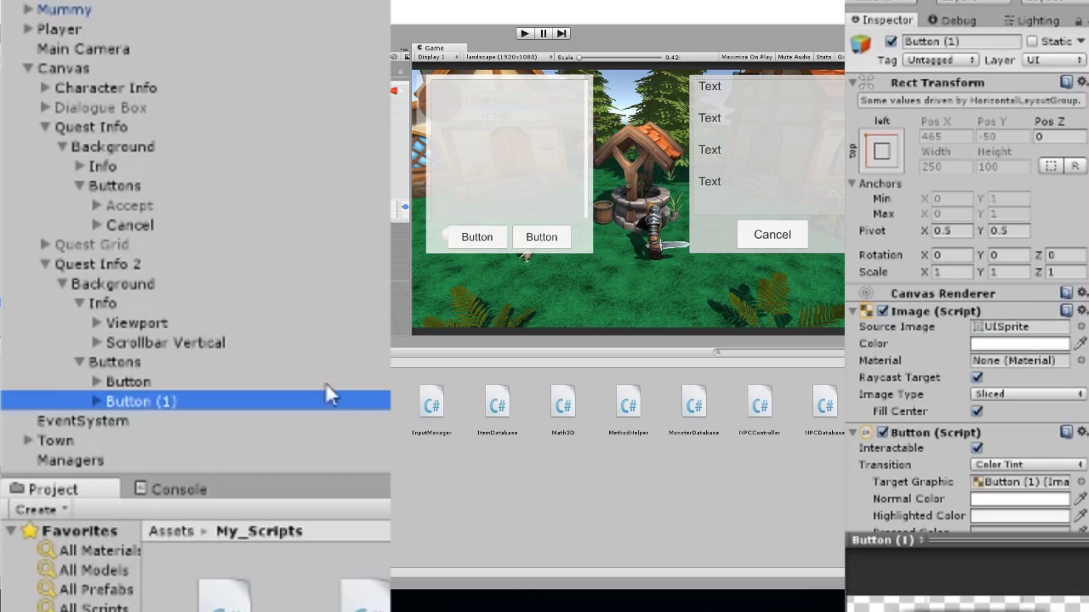
key("ctrl+d")
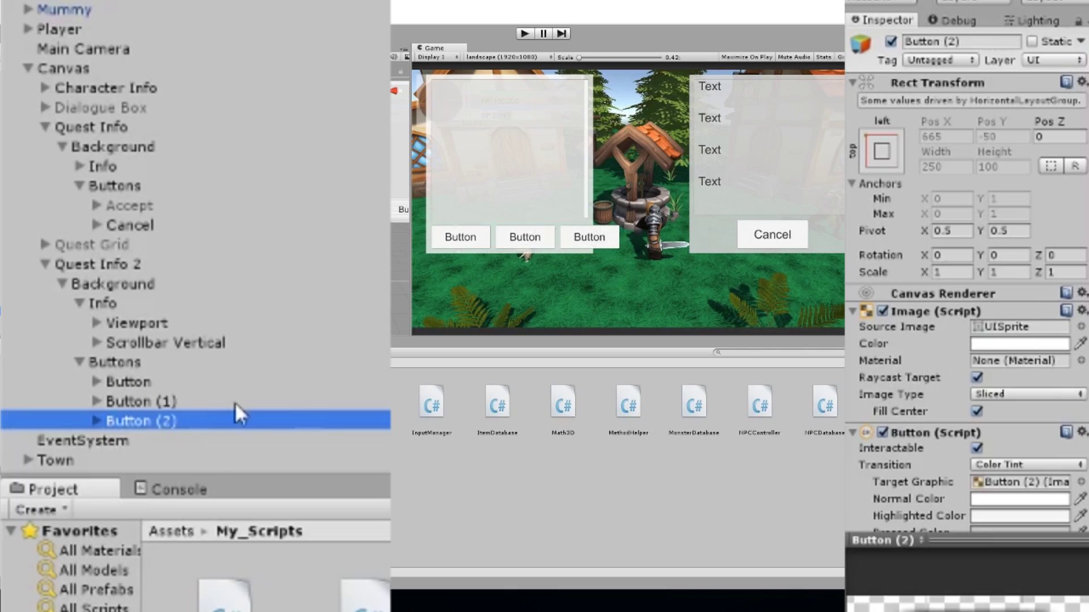
Give all three buttons Layout Element Min Width 150 and Preferred Width 250.
left_click(151, 364)
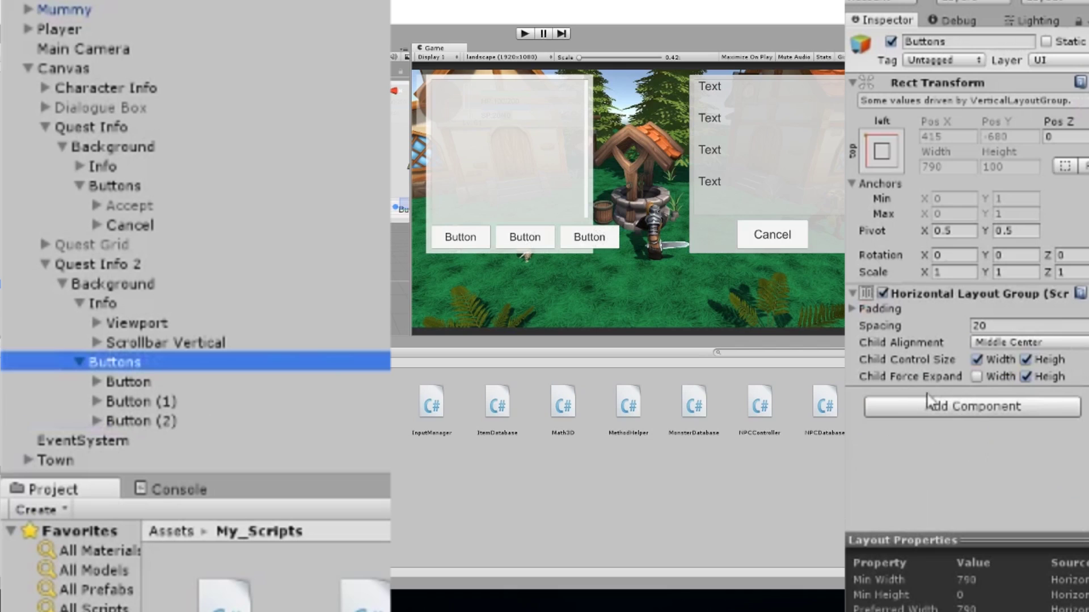
left_click(170, 382)
left_click(168, 420, "shift")
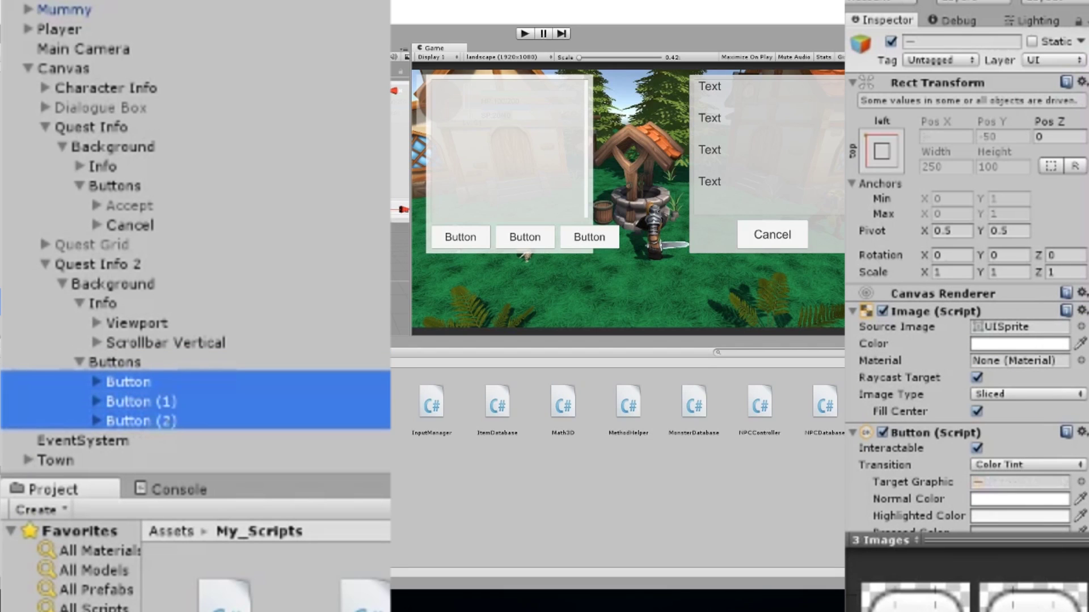
scroll(1033, 434, "down", 5)
scroll(1033, 434, "down", 2)
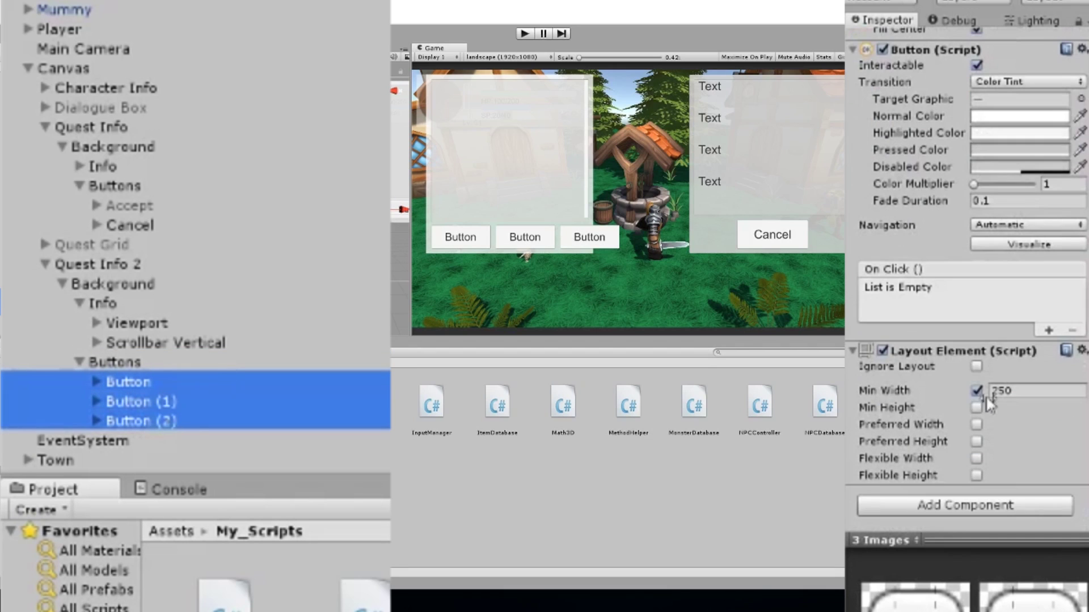
left_click(1035, 390)
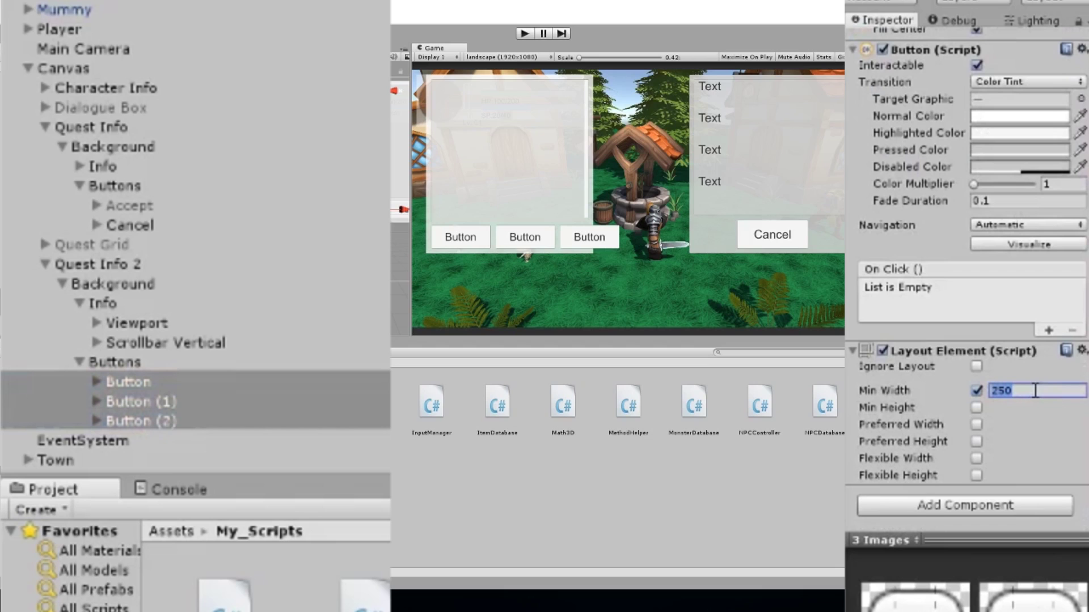
type("100")
key("BackSpace")
key("BackSpace")
type("50")
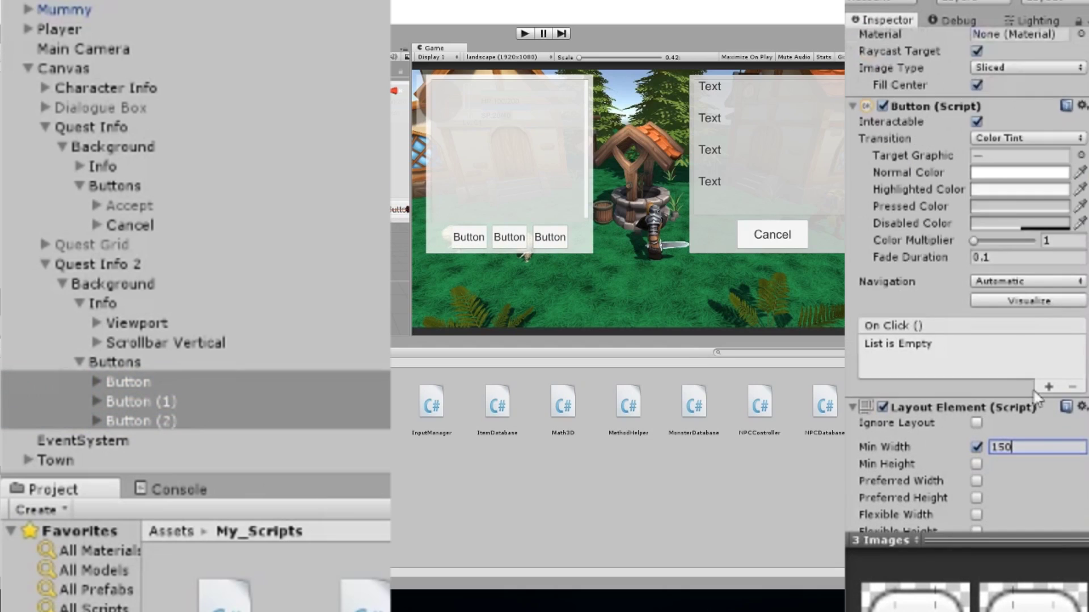
left_click(976, 424)
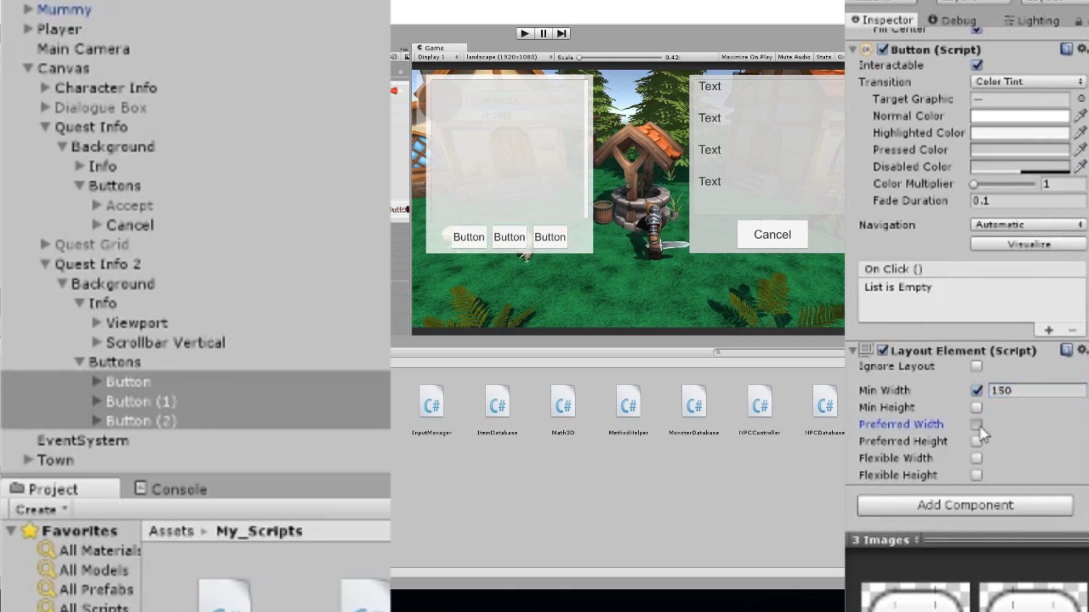
left_click(1036, 424)
type("250")
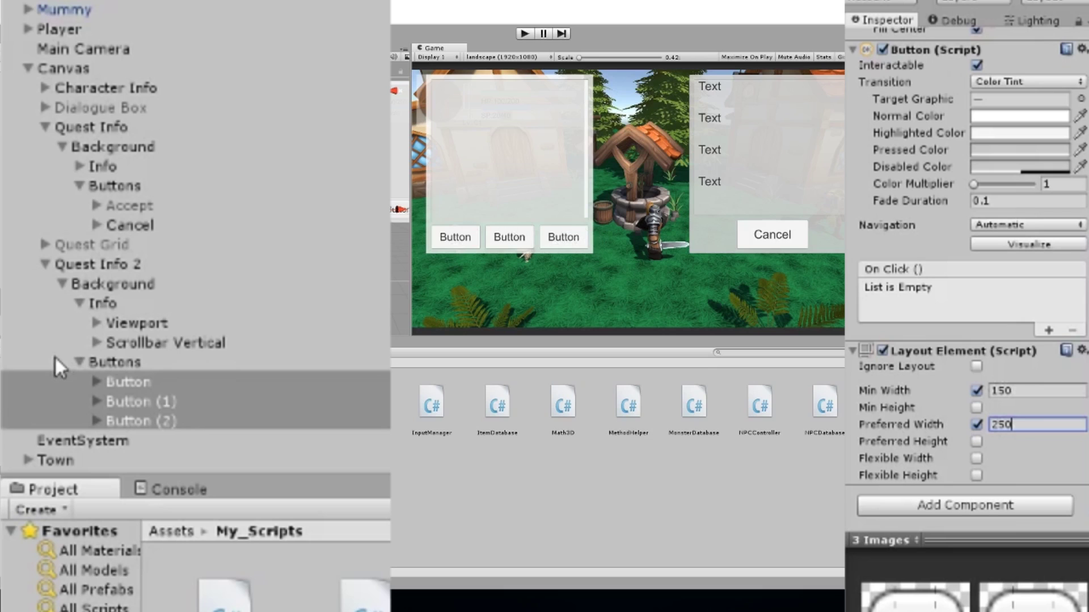
Try a fourth duplicate button, then undo it.
left_click(128, 382)
key("ctrl+d")
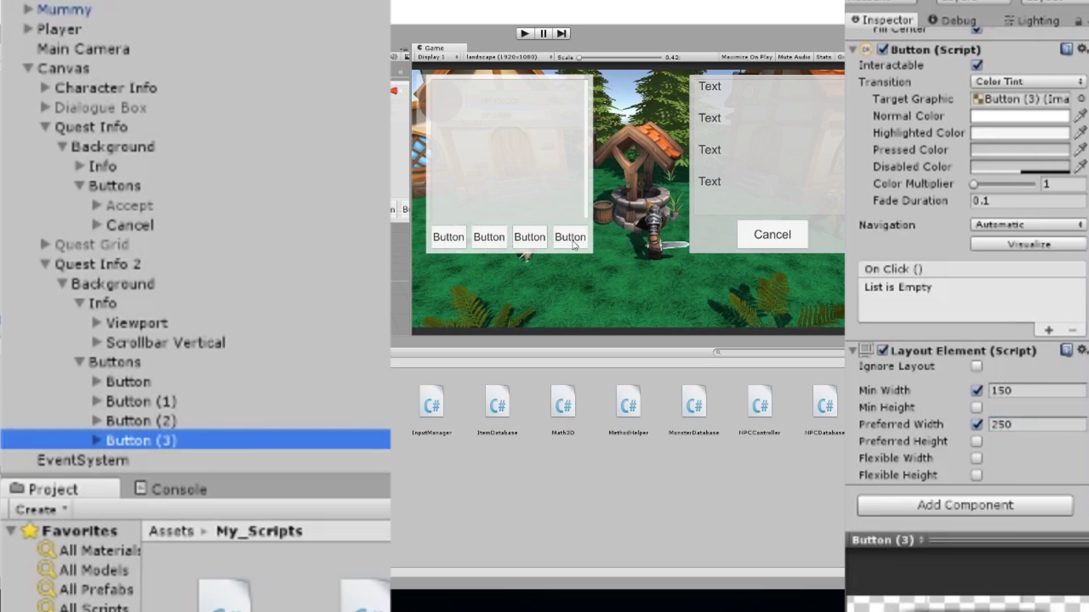
key("ctrl+z")
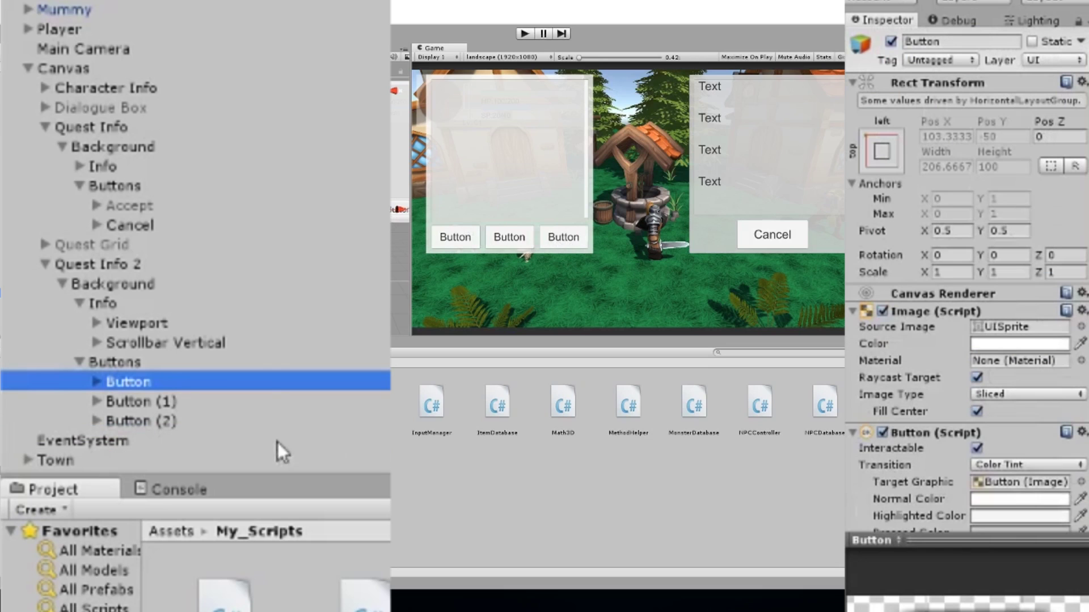
Delete the third button and rename the remaining two Accept and Cancel.
left_click(197, 417)
key("Delete")
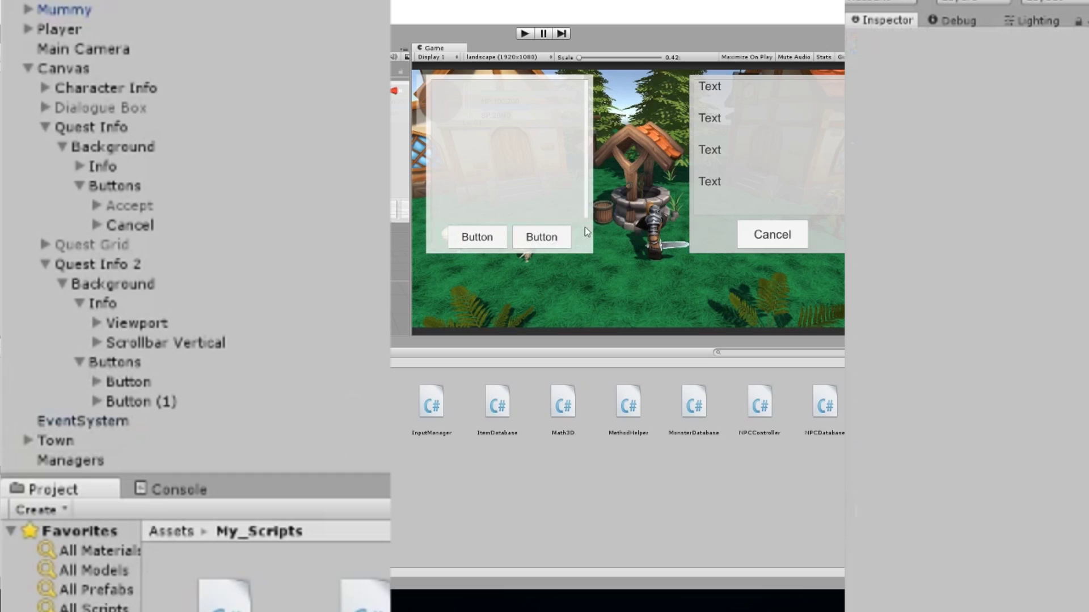
left_click(137, 382)
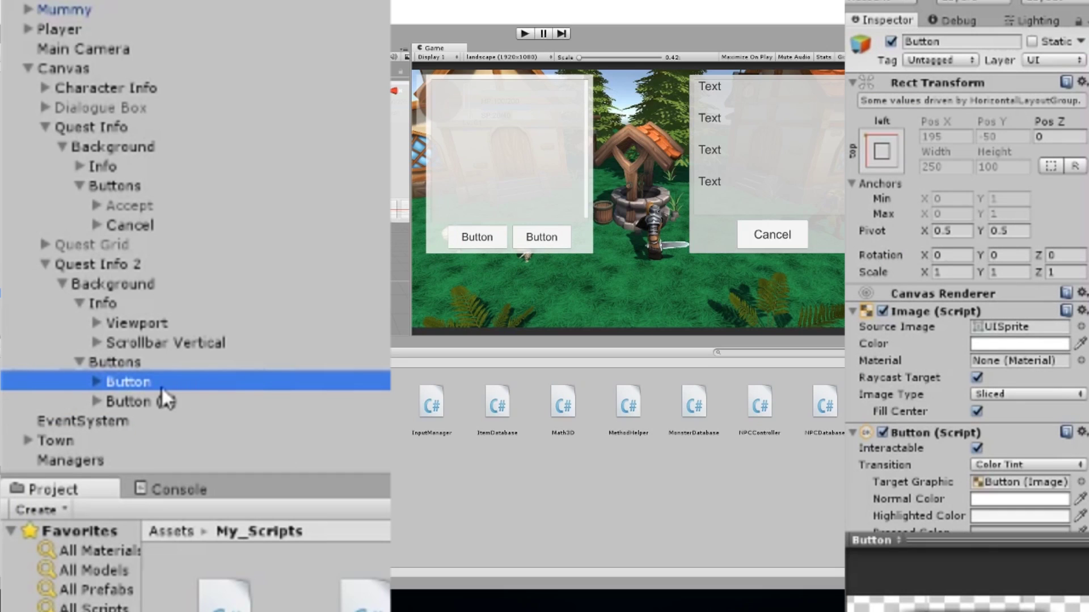
key("F2")
type("A")
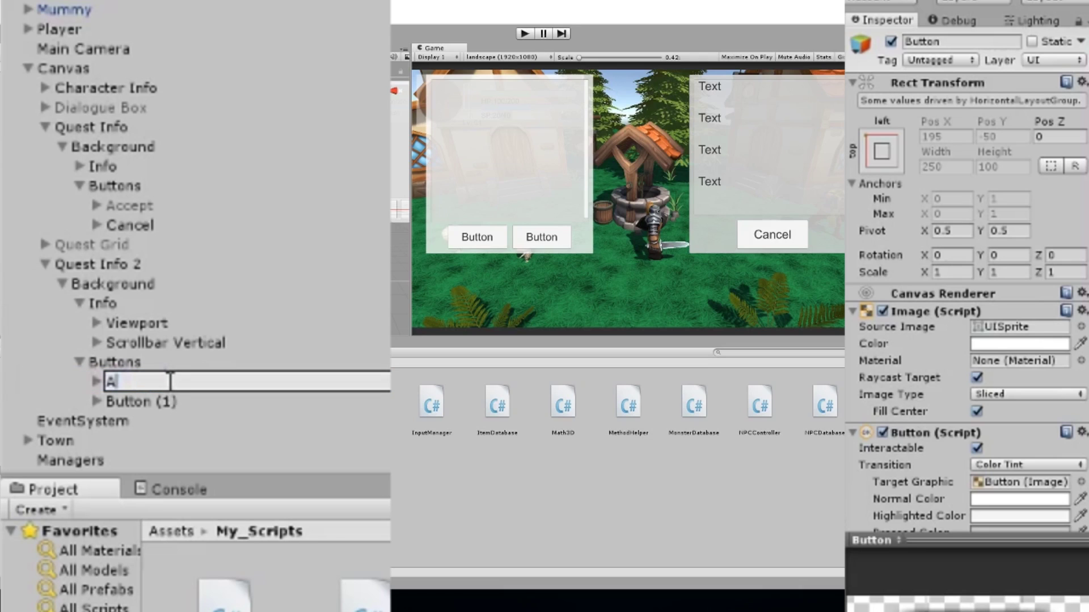
type("ccept")
key("Return")
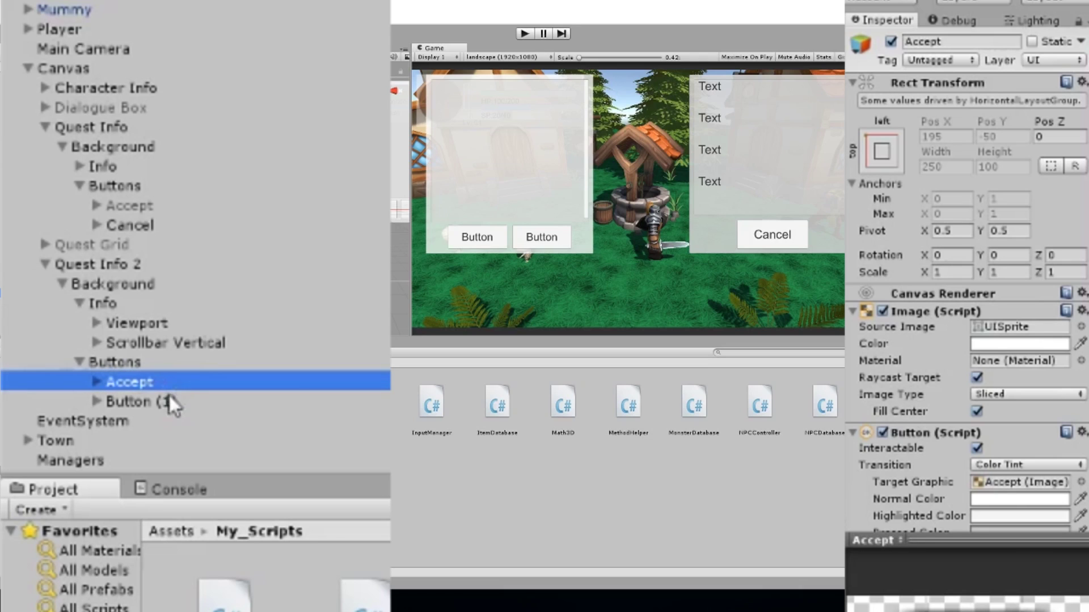
left_click(170, 400)
key("F2")
type("Cancel")
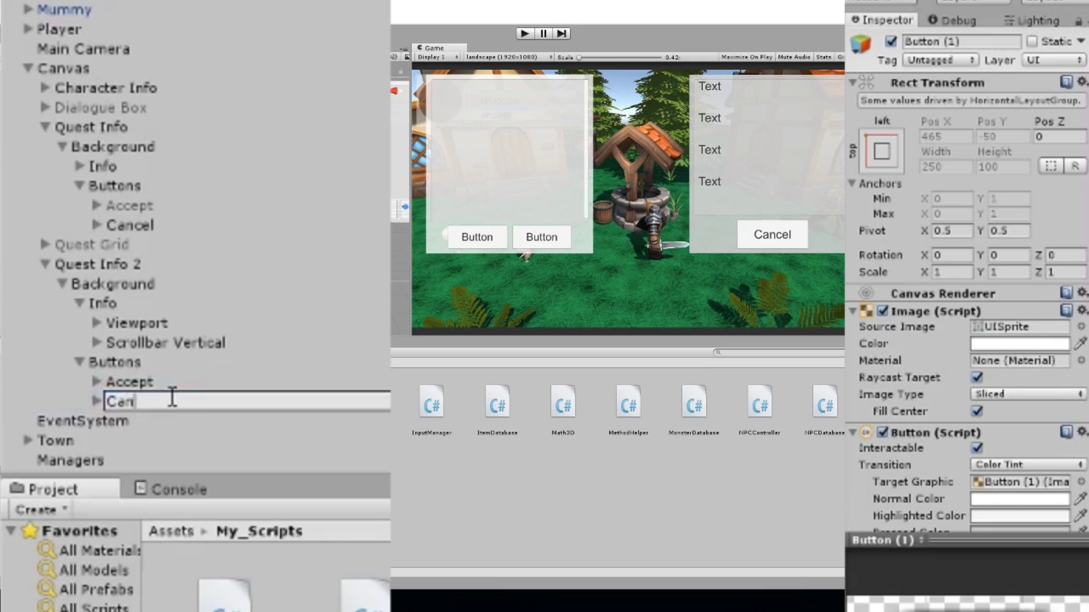
key("Return")
Change the Accept button's label text to 'Accept'.
left_click(160, 383)
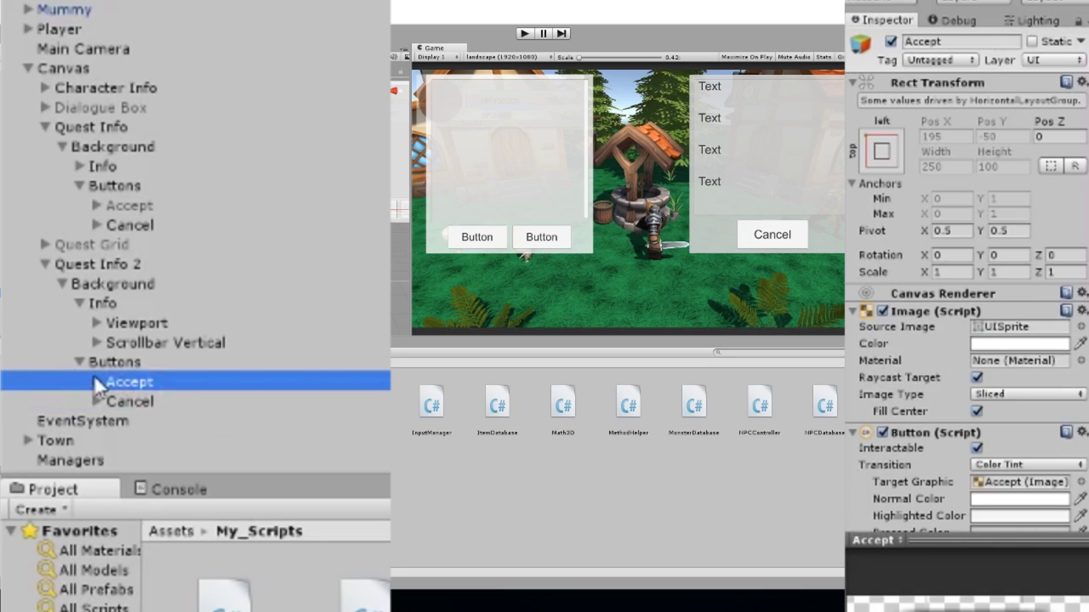
left_click(97, 381)
left_click(160, 396)
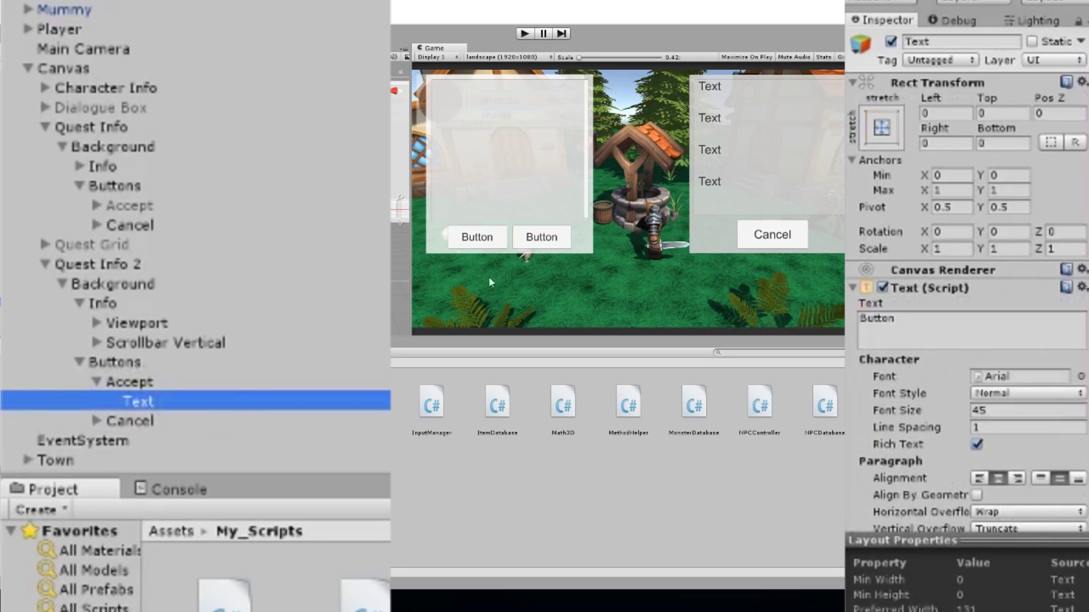
left_click(970, 328)
type("Accept")
key("Return")
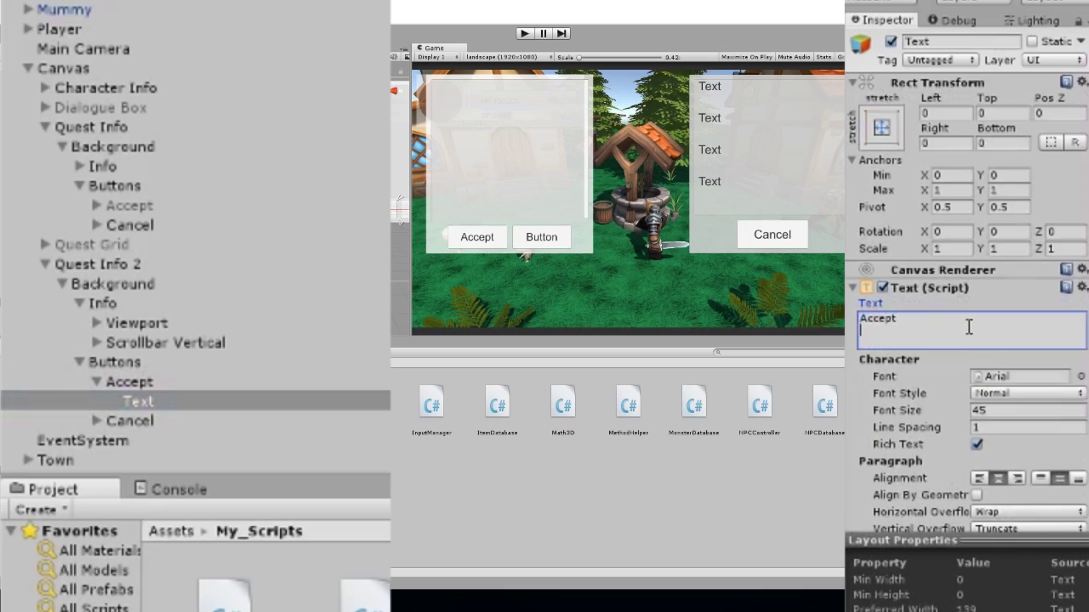
Change the Cancel button's label text to 'Cancel' without a trailing blank line.
left_click(95, 420)
left_click(143, 438)
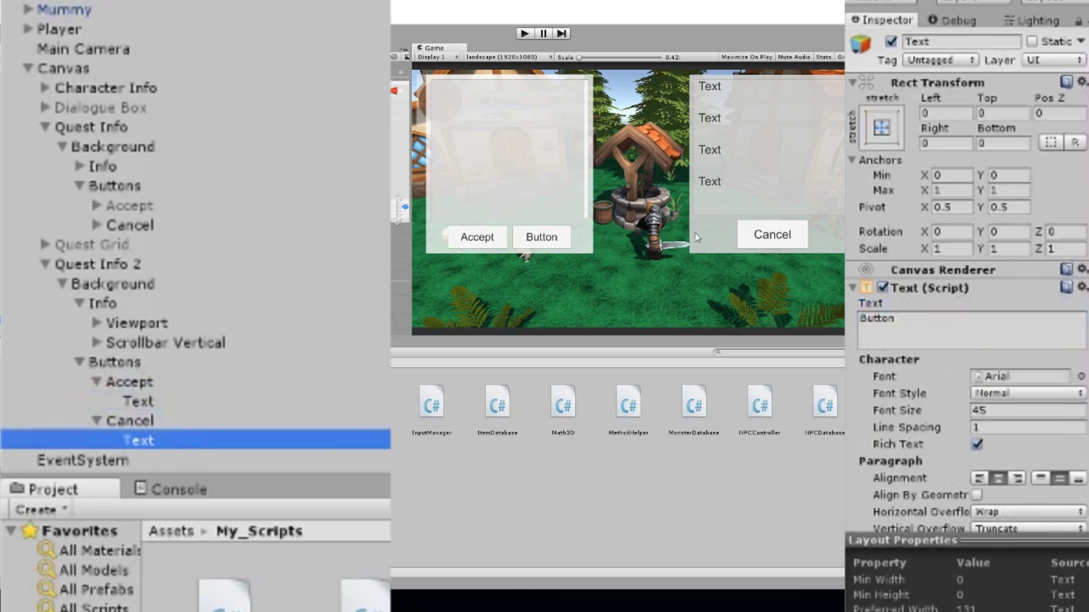
left_click(908, 322)
type("Cancel")
key("Return")
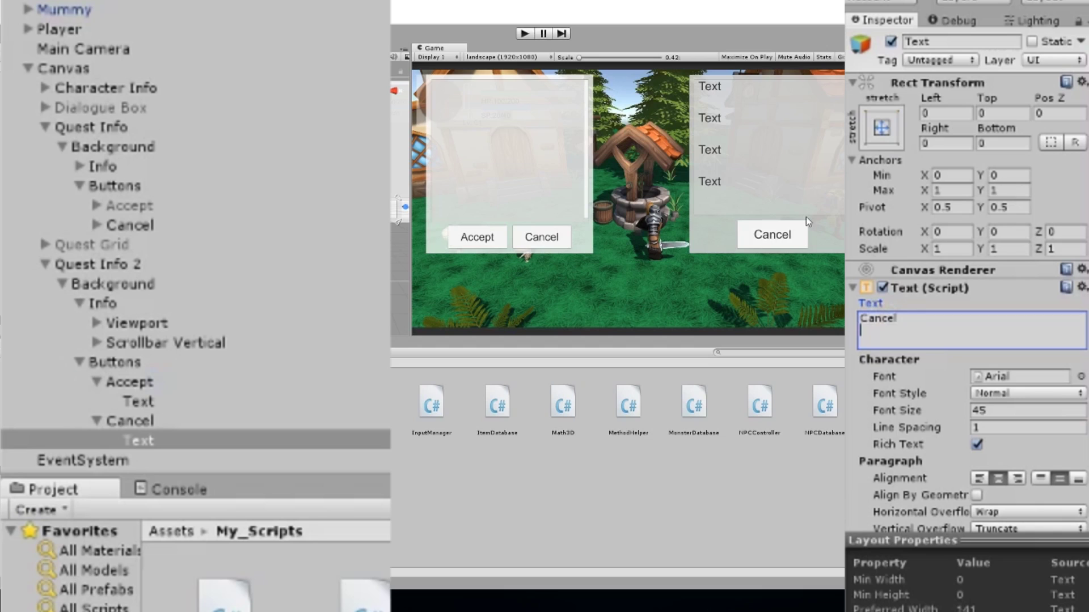
key("BackSpace")
Remove the stray blank line from the Accept label and reselect the Accept button.
left_click(224, 384)
left_click(176, 401)
left_click(939, 344)
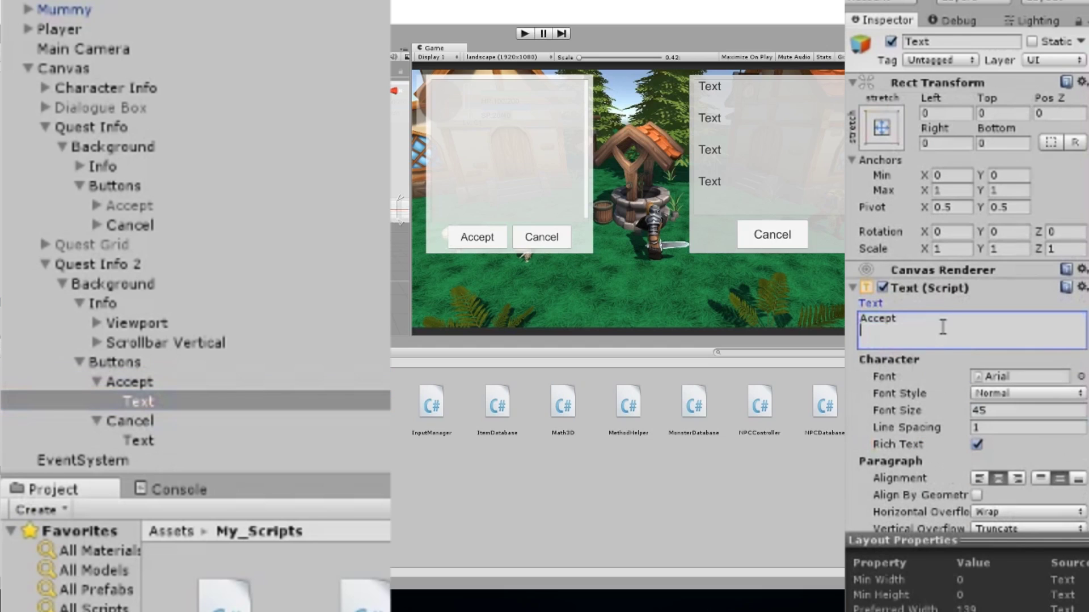
key("BackSpace")
left_click(267, 363)
left_click(198, 387)
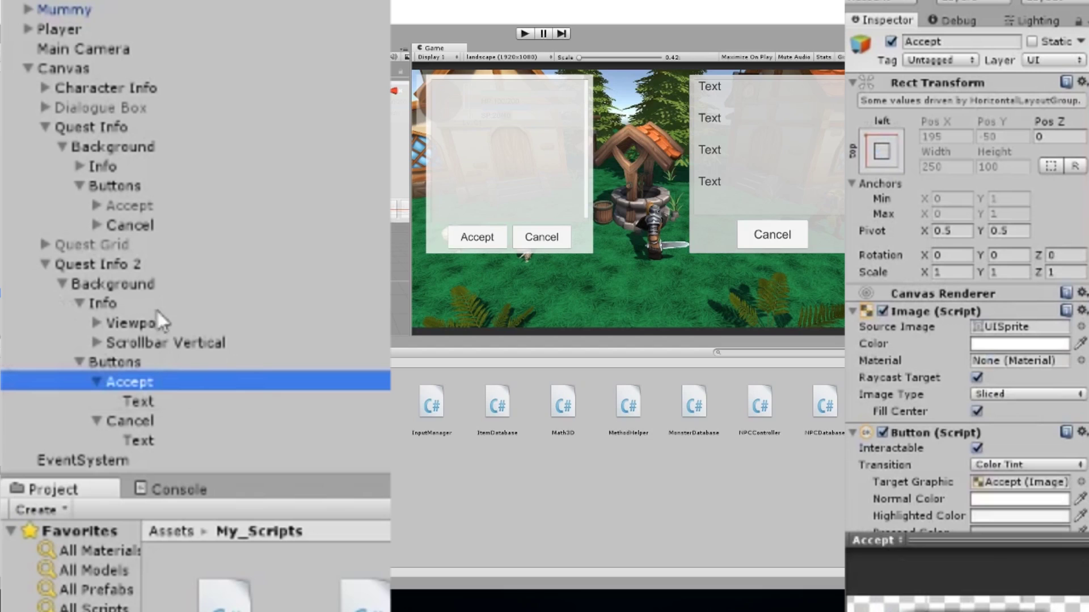
Collapse Buttons and expand Quest Info 2's Viewport to reach its Content object.
left_click(78, 362)
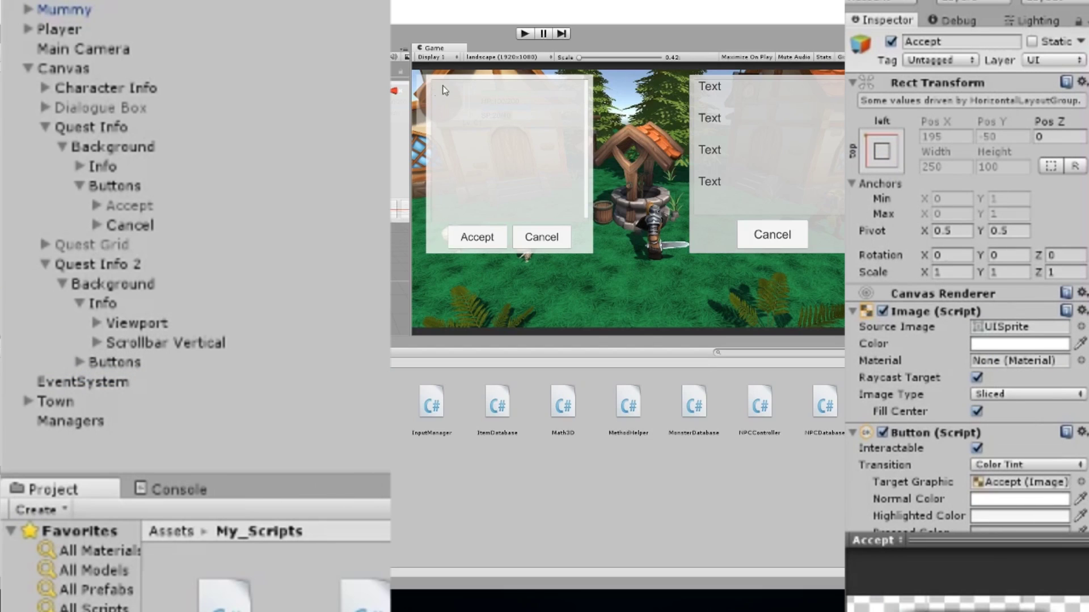
left_click(146, 326)
left_click(142, 343)
left_click(111, 323)
left_click(98, 323)
left_click(170, 343)
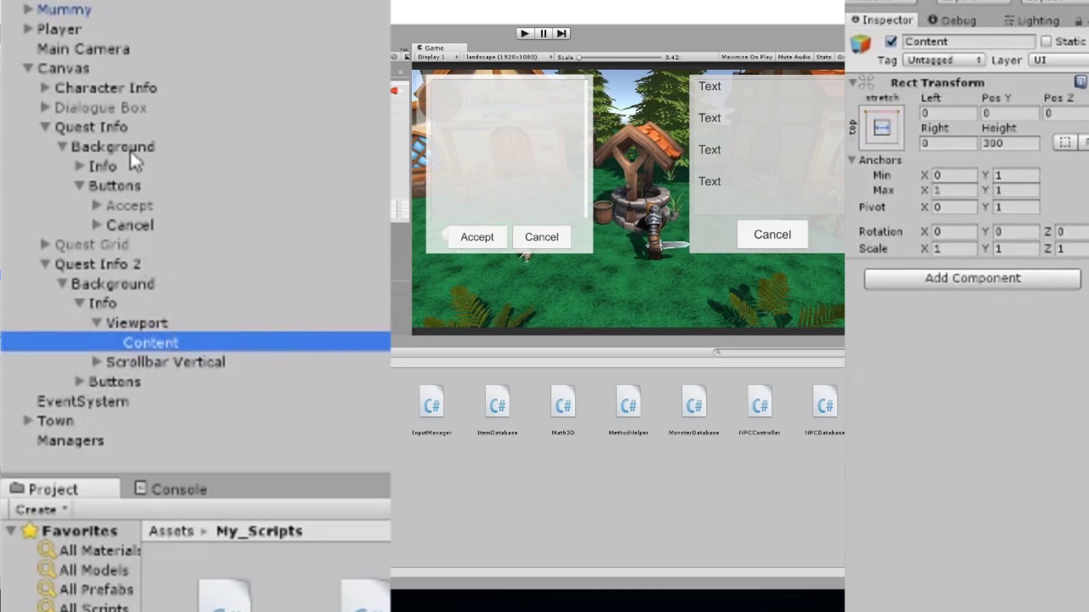
Inspect Quest Info's Content layout and its Name, Description, Task, Reward texts.
left_click(81, 166)
left_click(138, 187)
left_click(98, 186)
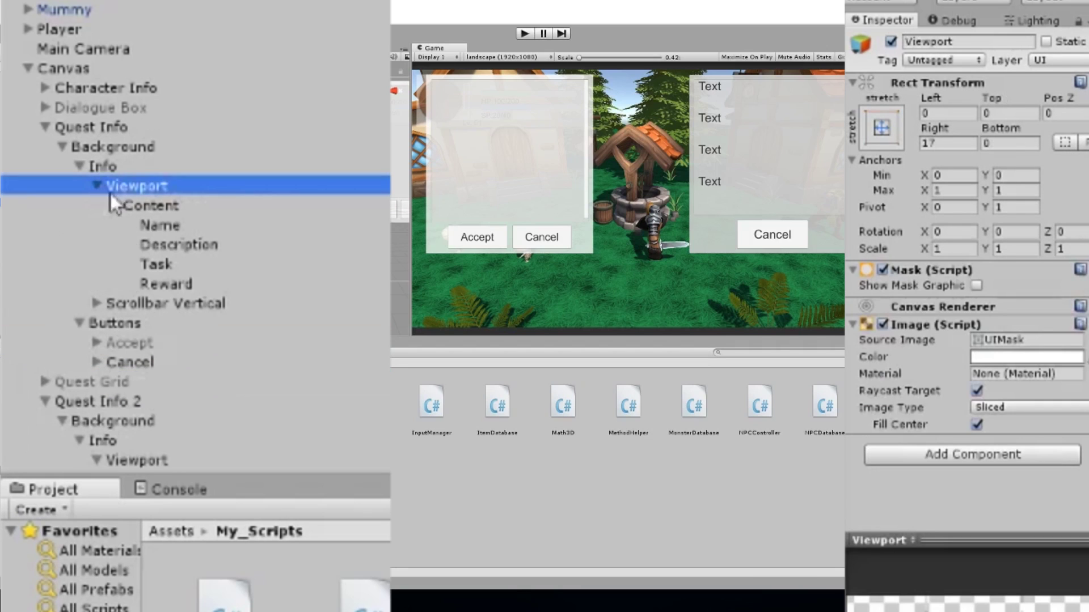
left_click(160, 225)
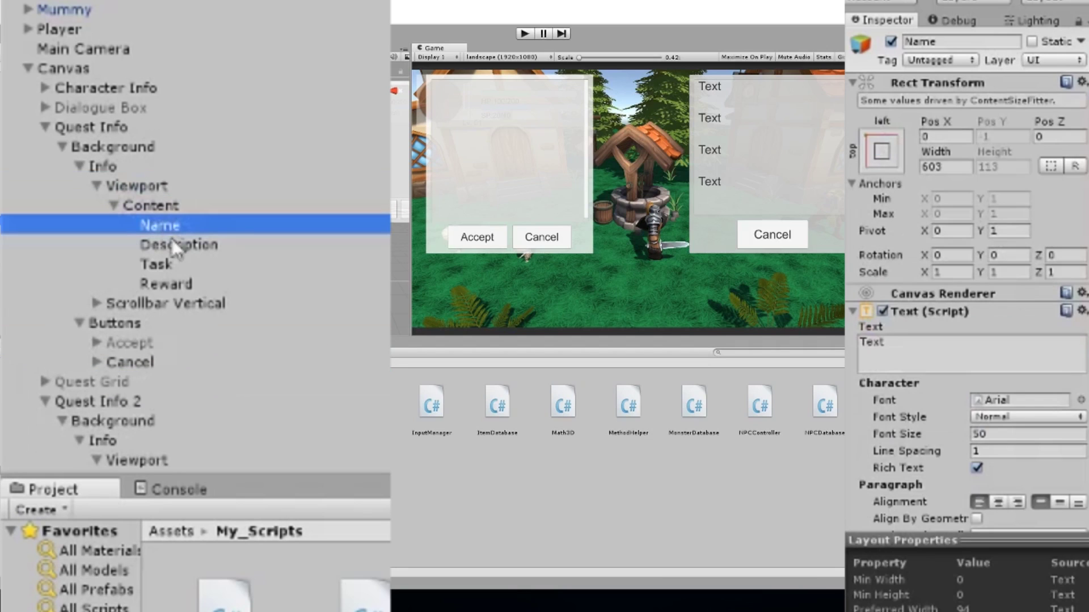
left_click(178, 282, "shift")
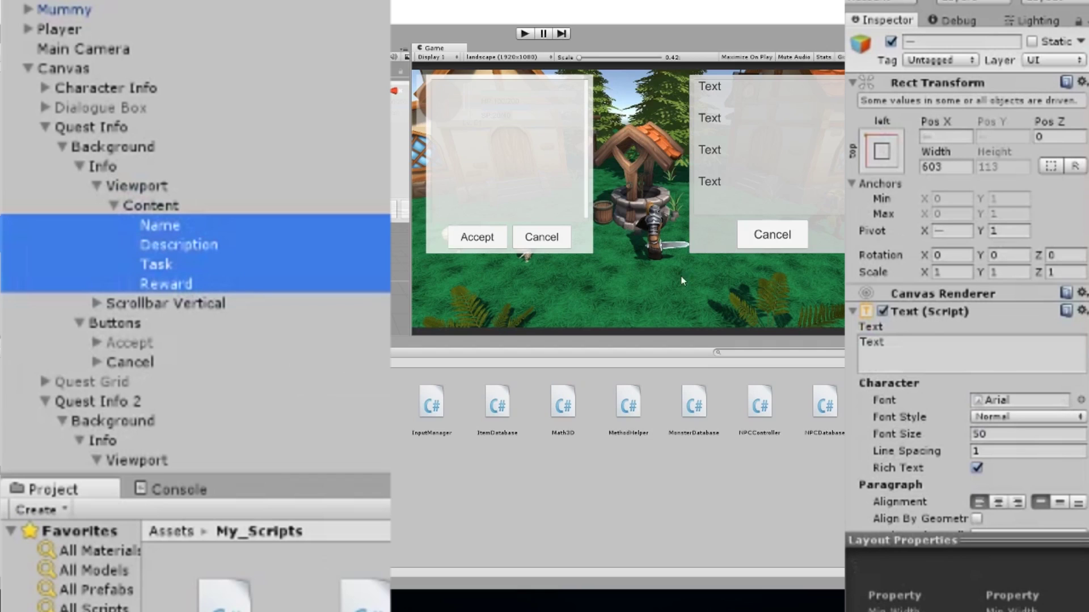
scroll(964, 374, "down", 5)
scroll(989, 431, "down", 2)
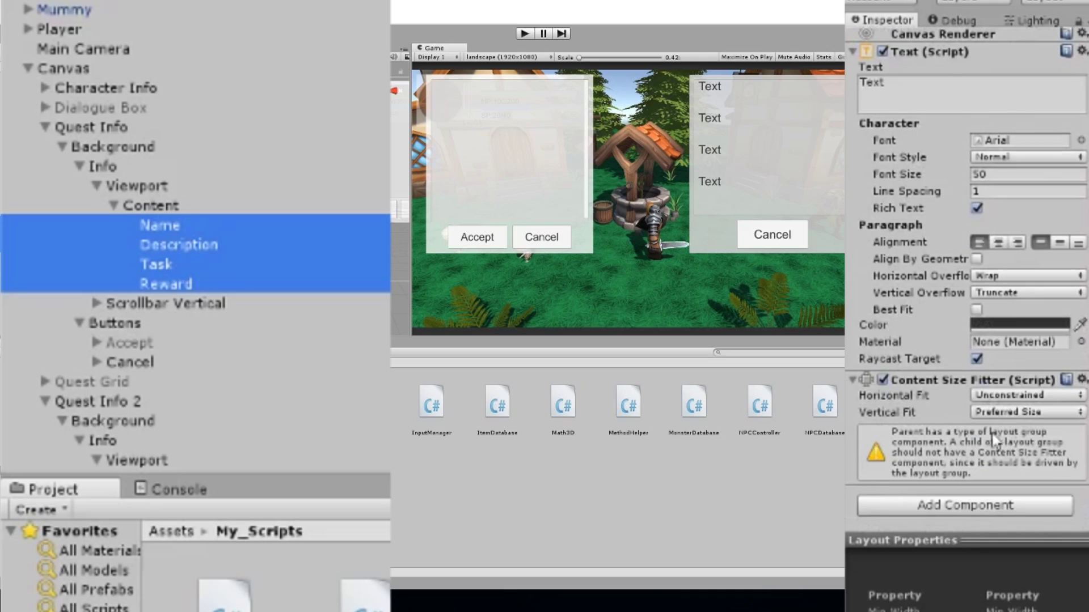
left_click(134, 208)
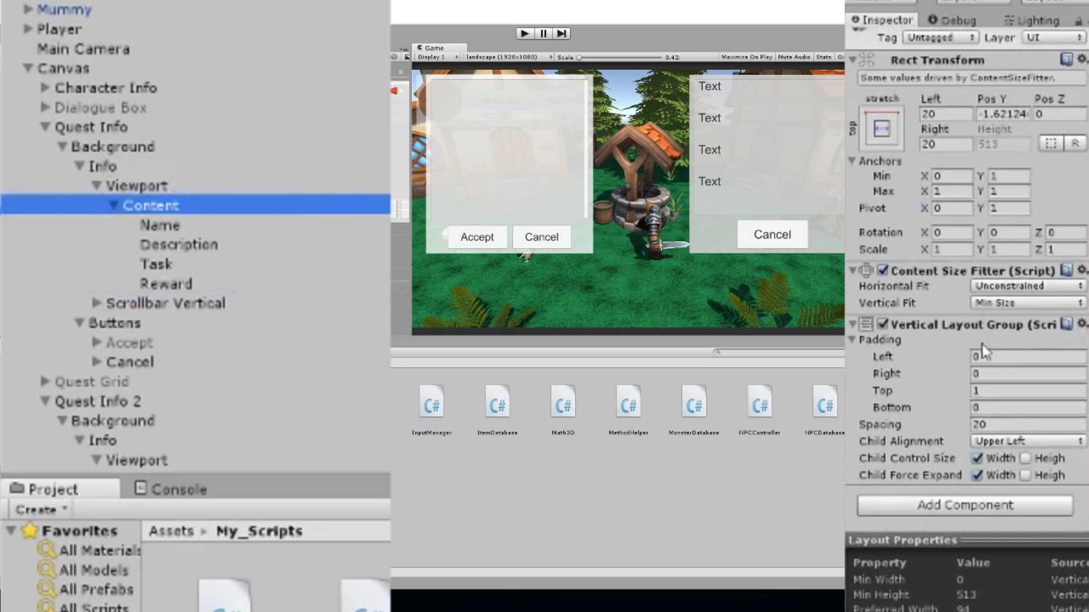
left_click(86, 364)
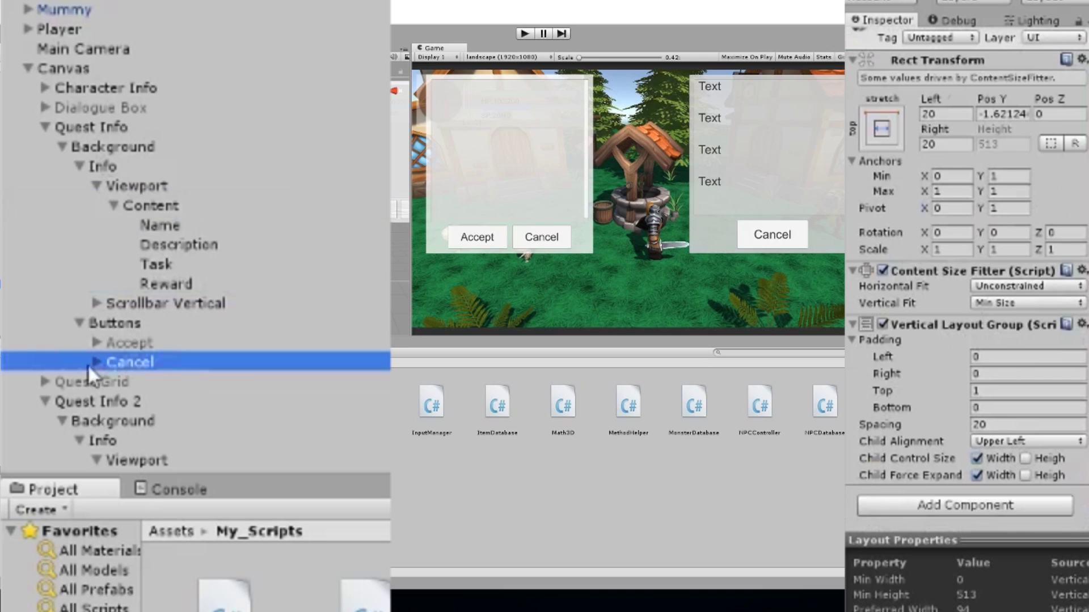
scroll(177, 395, "down", 4)
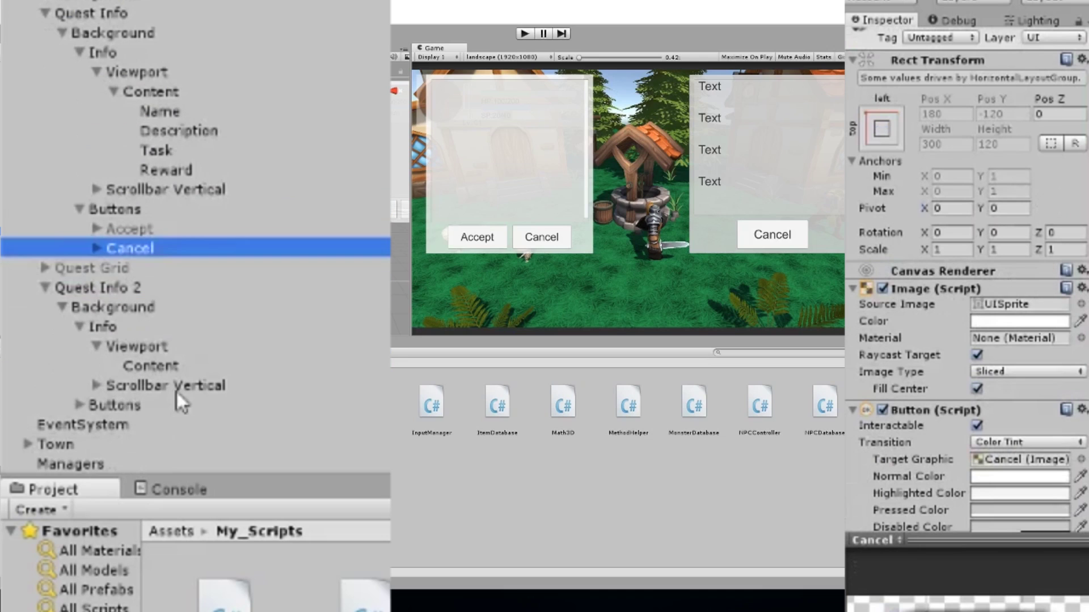
Select Quest Info 2's Content and bring up its Add Component search.
left_click(155, 368)
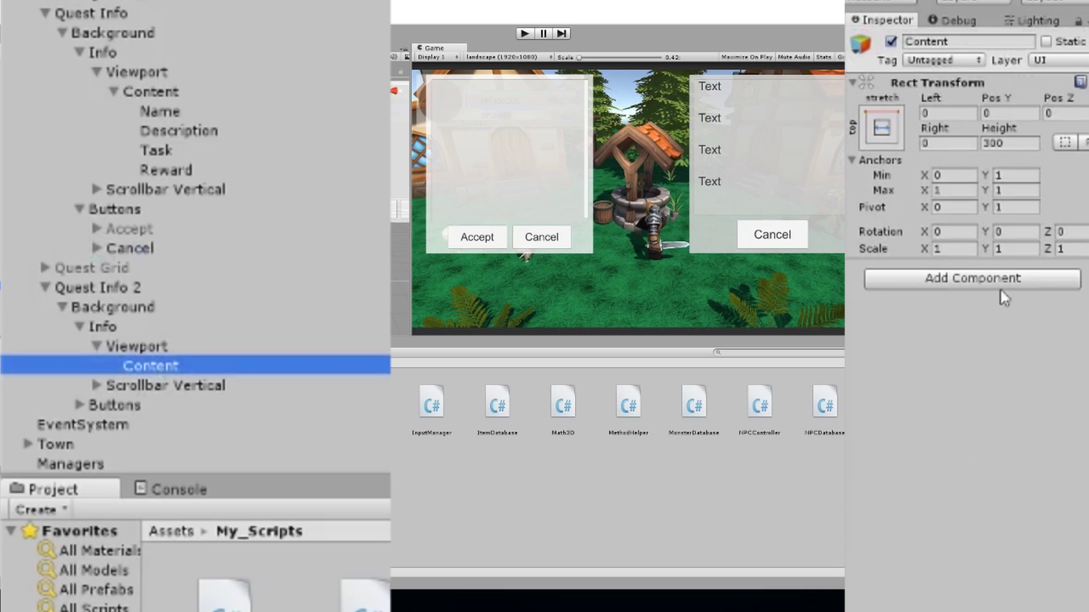
left_click(982, 280)
left_click(197, 91)
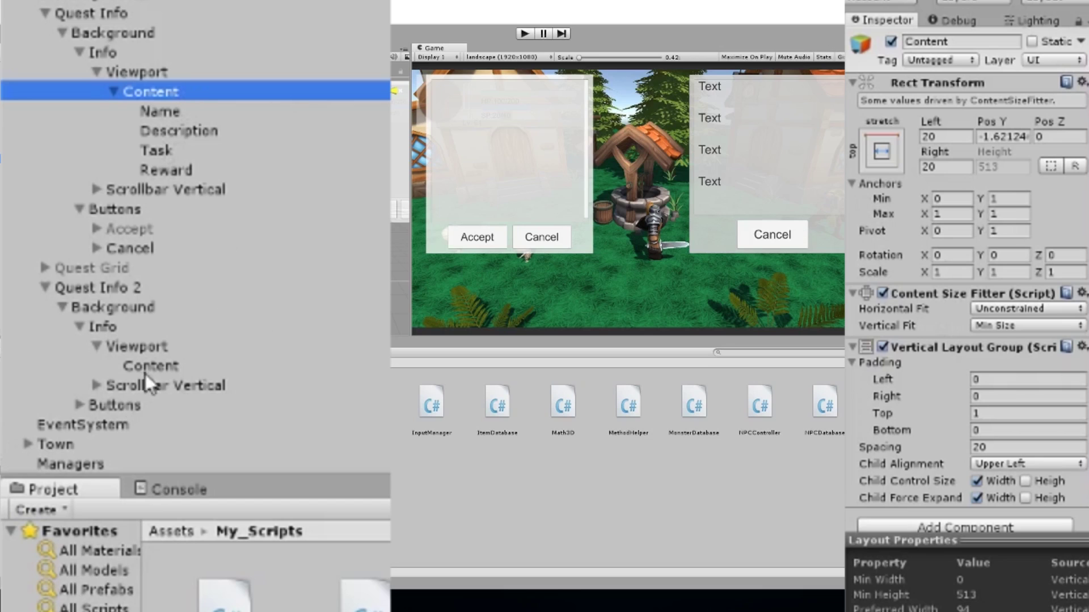
left_click(208, 367)
left_click(1024, 279)
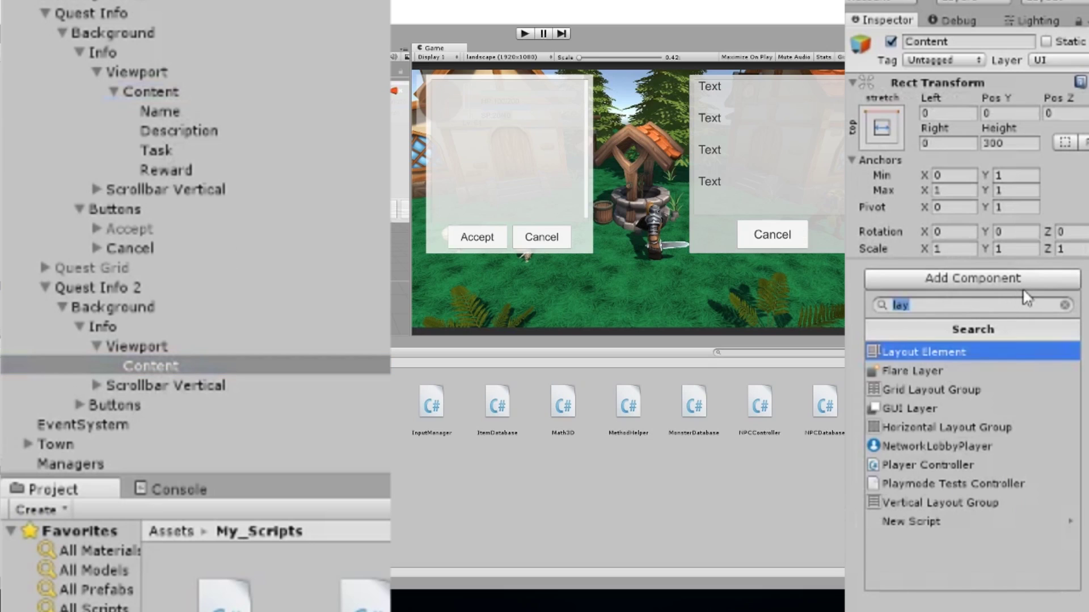
Add a Content Size Fitter to Quest Info 2's Content with Vertical Fit set to Min Size.
type("content")
key("Return")
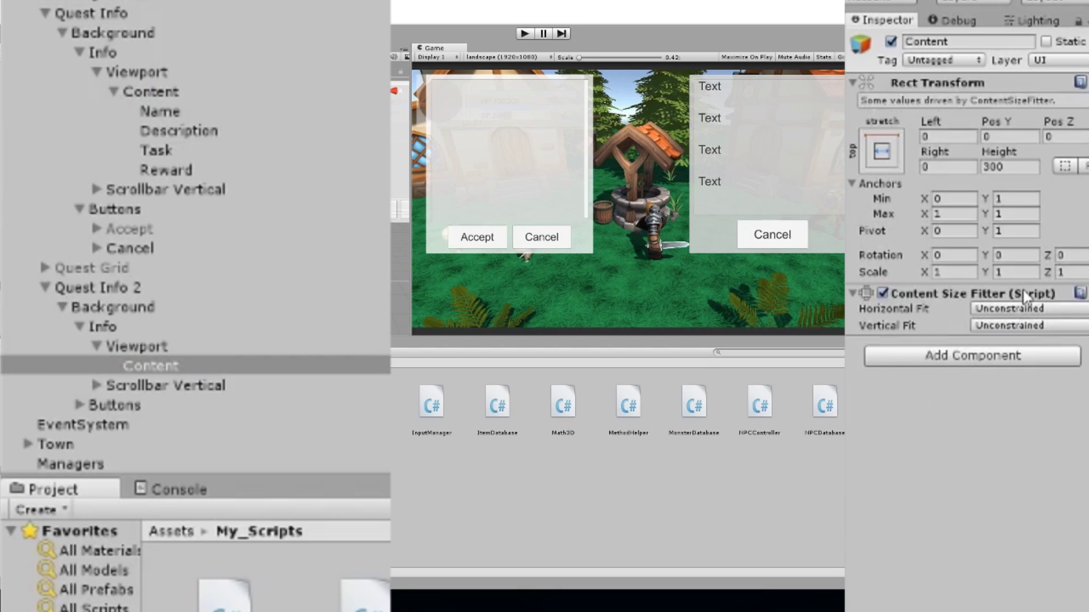
left_click(181, 88)
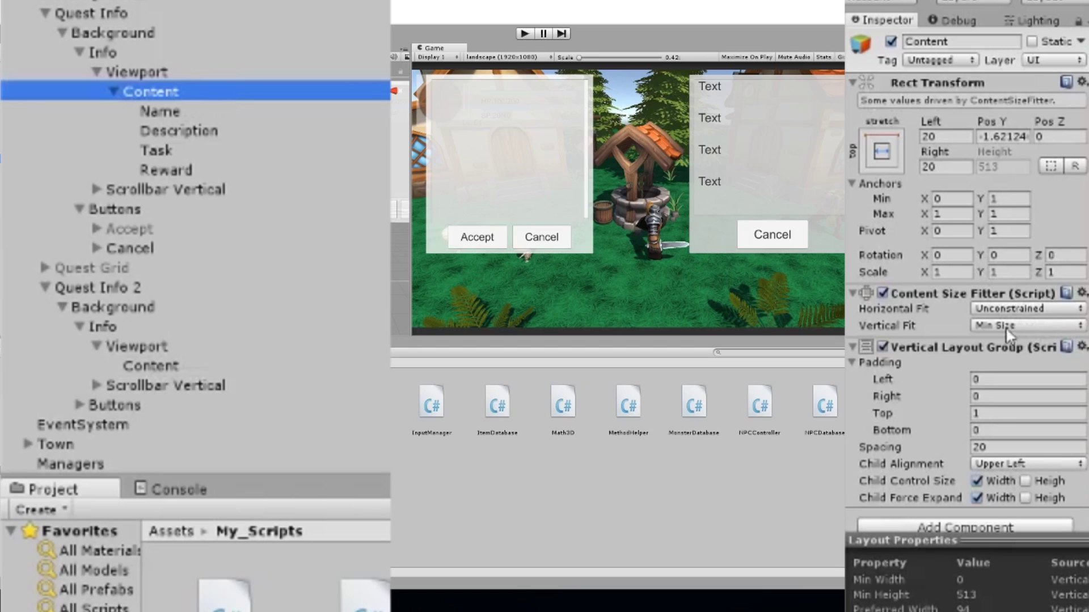
left_click(149, 352)
left_click(150, 366)
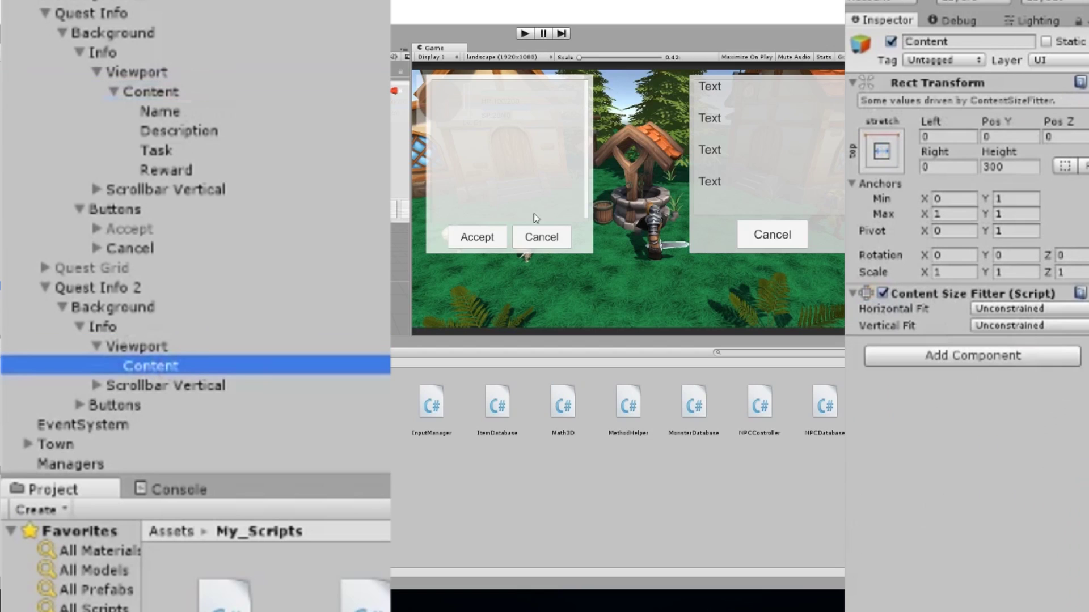
left_click(1023, 325)
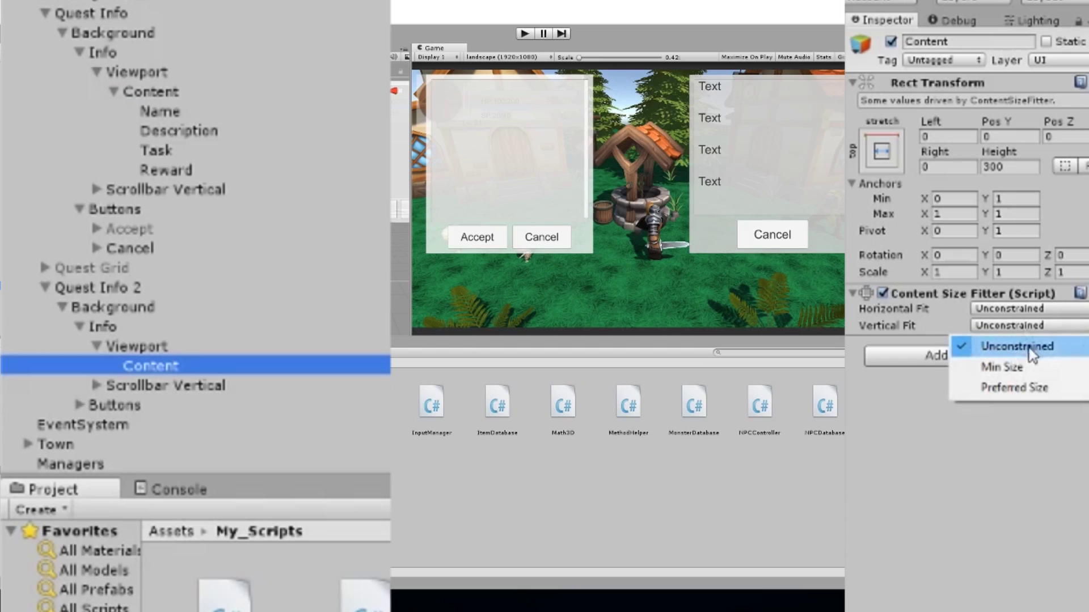
left_click(1025, 367)
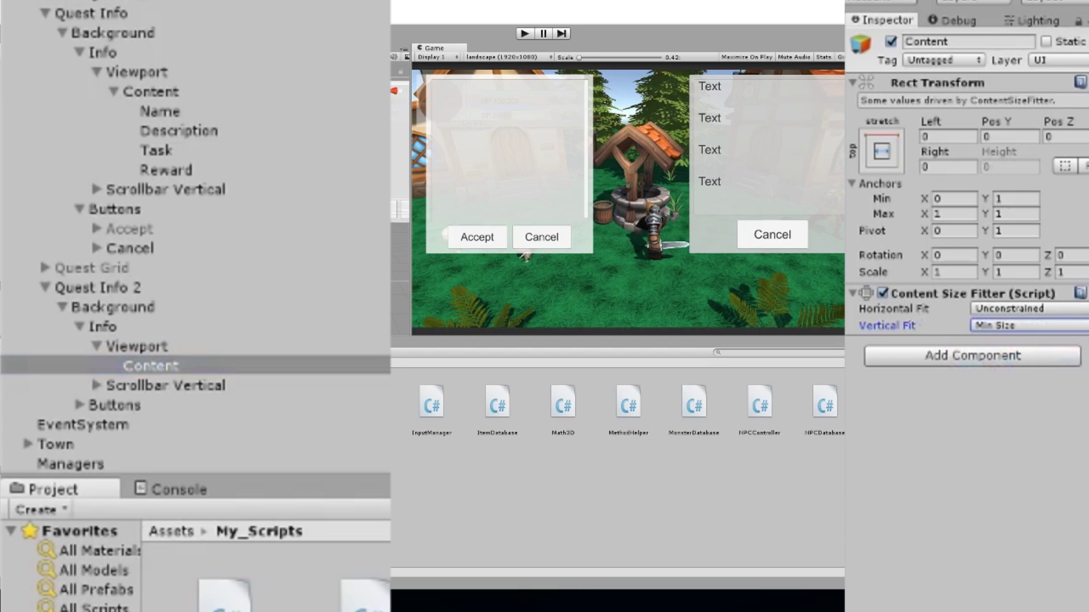
left_click(173, 366)
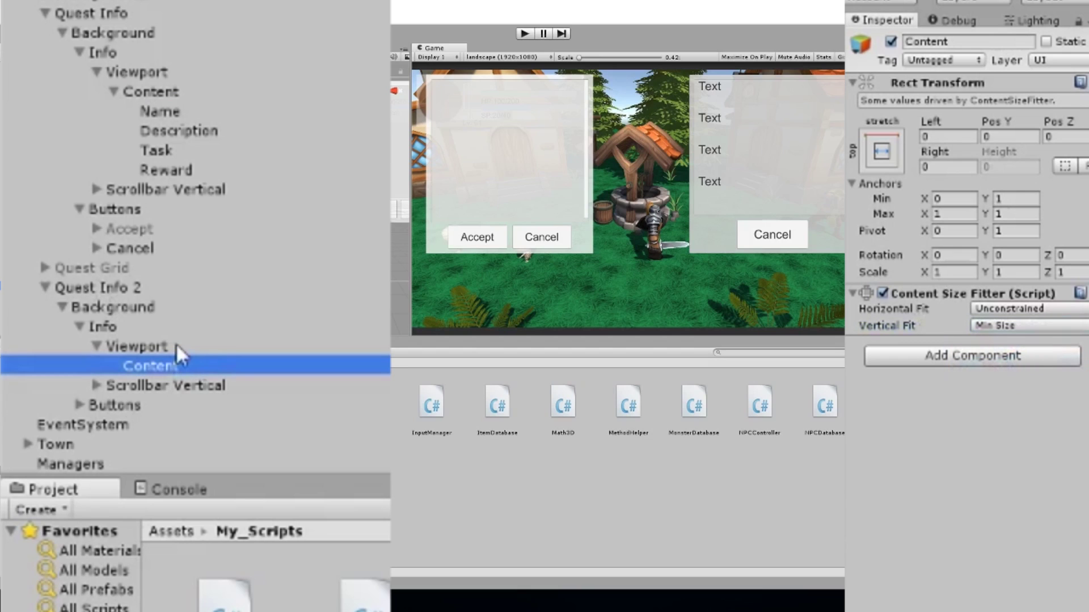
Add a Vertical Layout Group to Quest Info 2's Content.
left_click(983, 356)
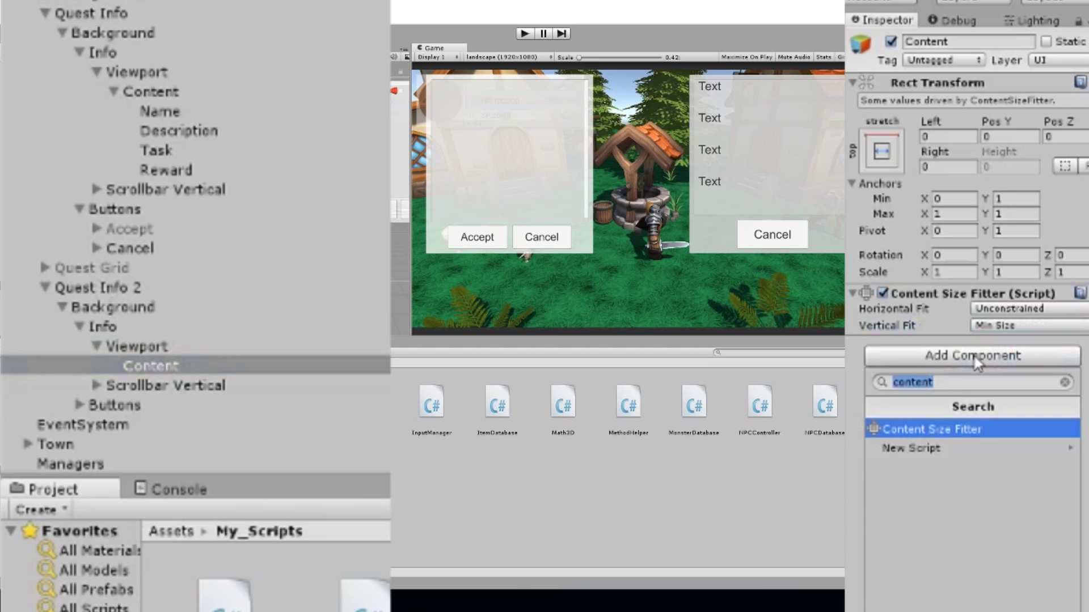
type("layou")
key("Down")
key("Down")
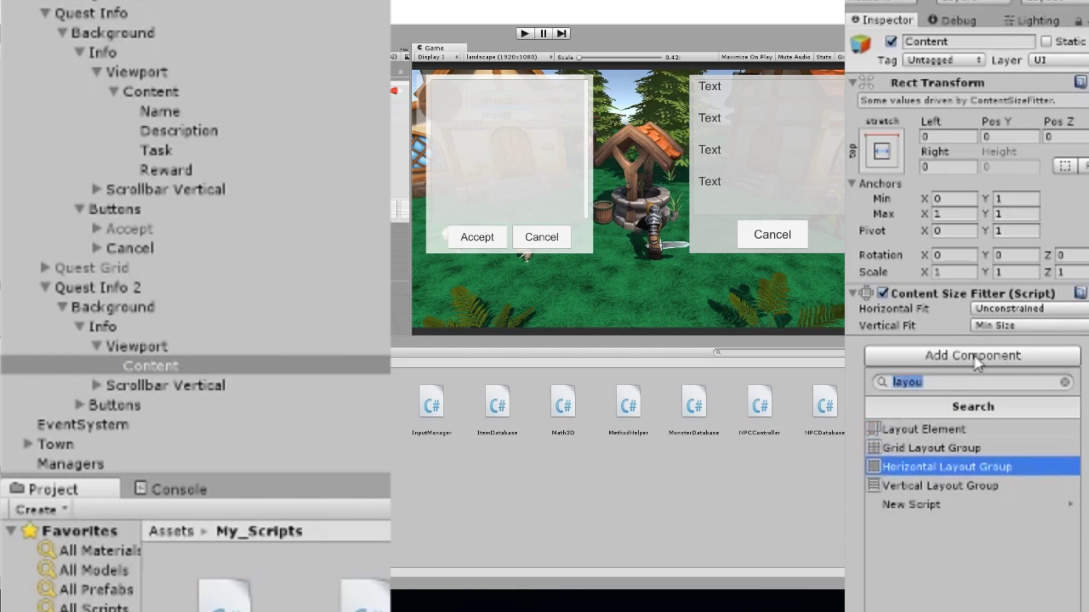
key("Down")
key("Return")
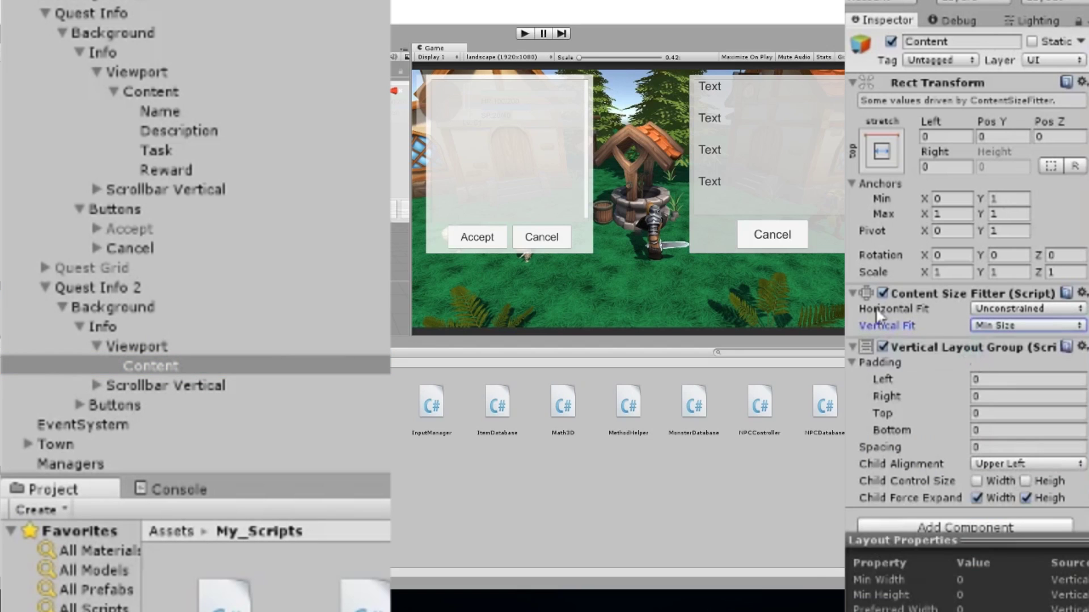
Set the Vertical Layout Group spacing to 20 and all four paddings to 2.
left_click(163, 94)
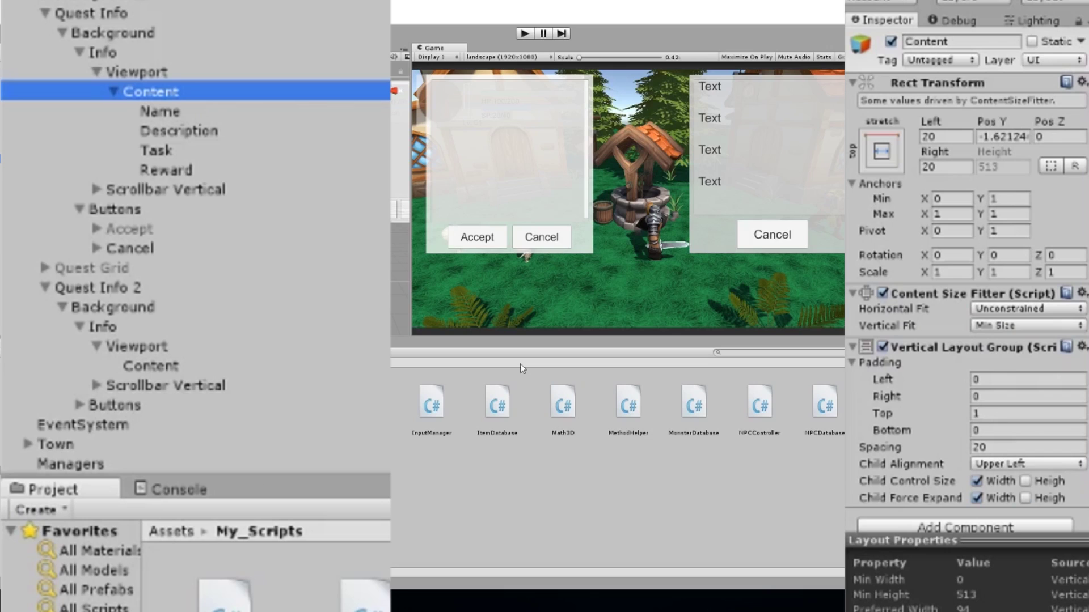
left_click(157, 366)
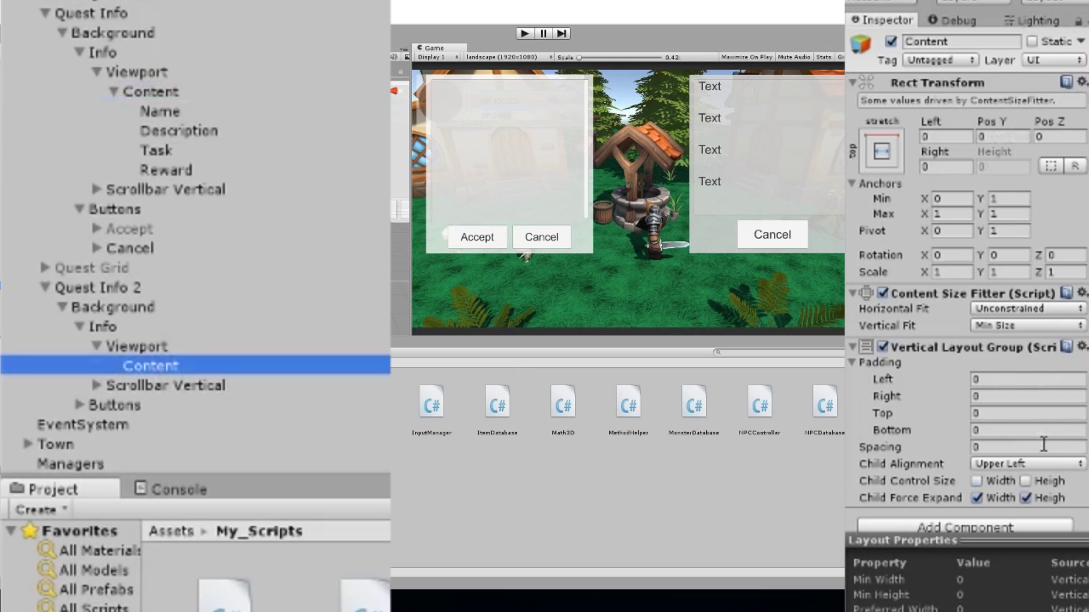
left_click(1040, 448)
type("20")
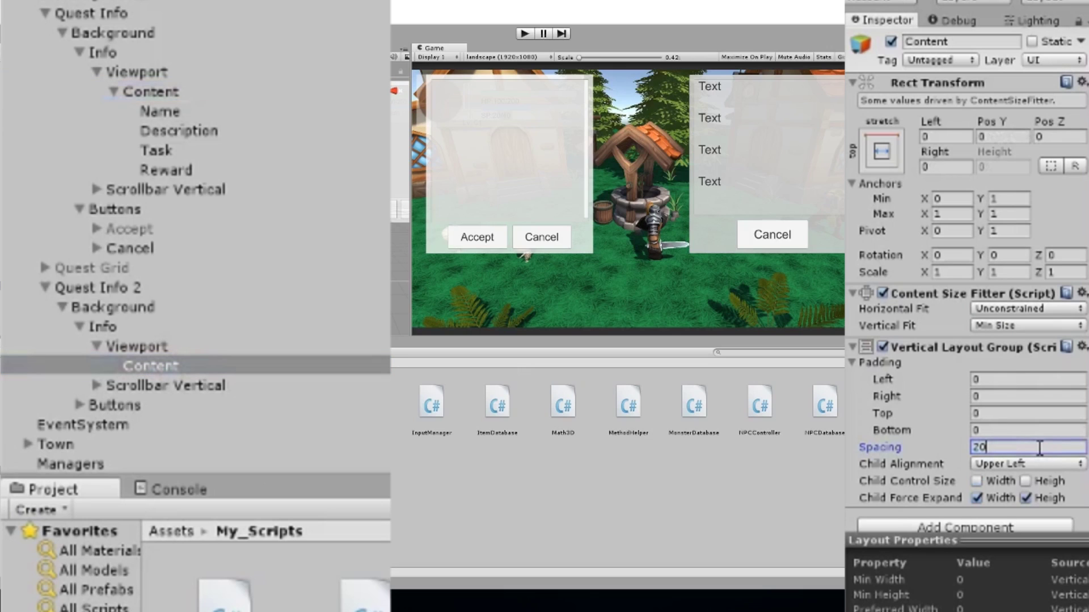
left_click(978, 380)
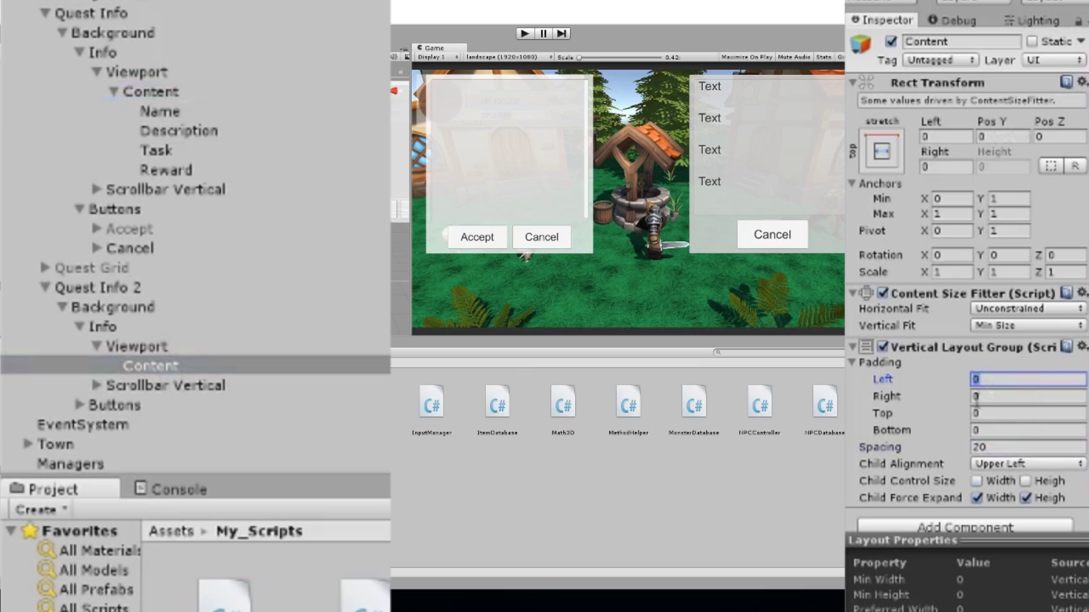
type("2")
left_click(992, 396)
type("2")
left_click(993, 413)
type("2")
left_click(999, 427)
type("2")
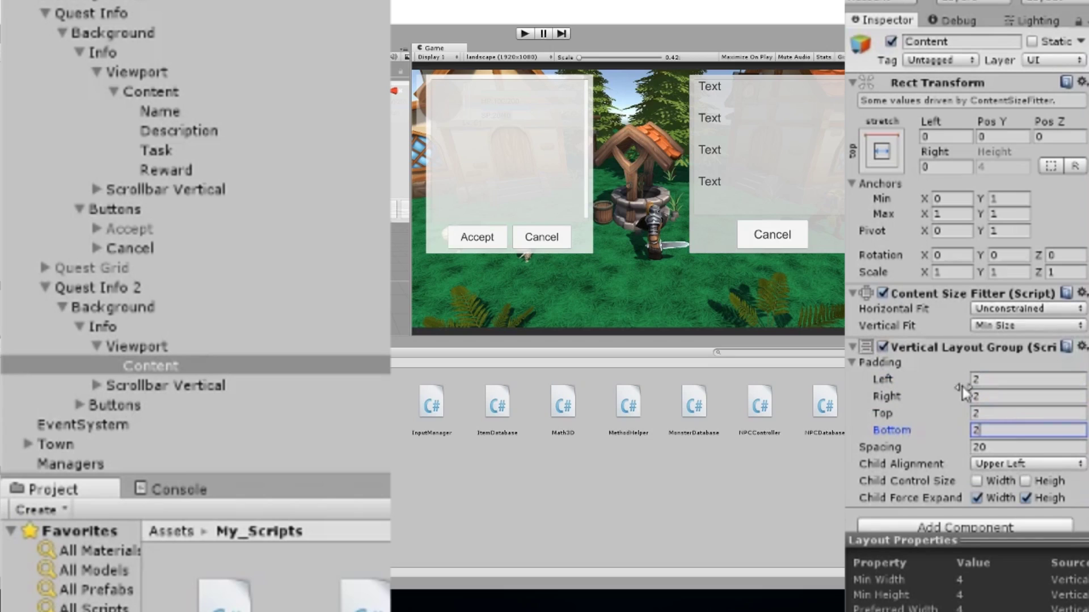
scroll(964, 394, "down", 2)
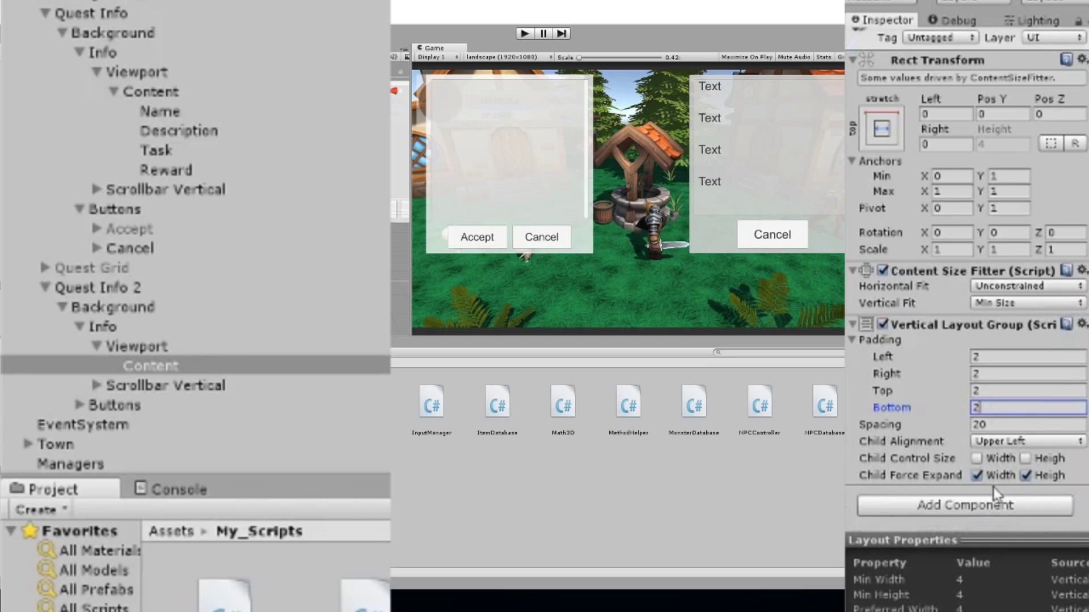
Turn off child force expand height and enable control child width.
left_click(189, 97)
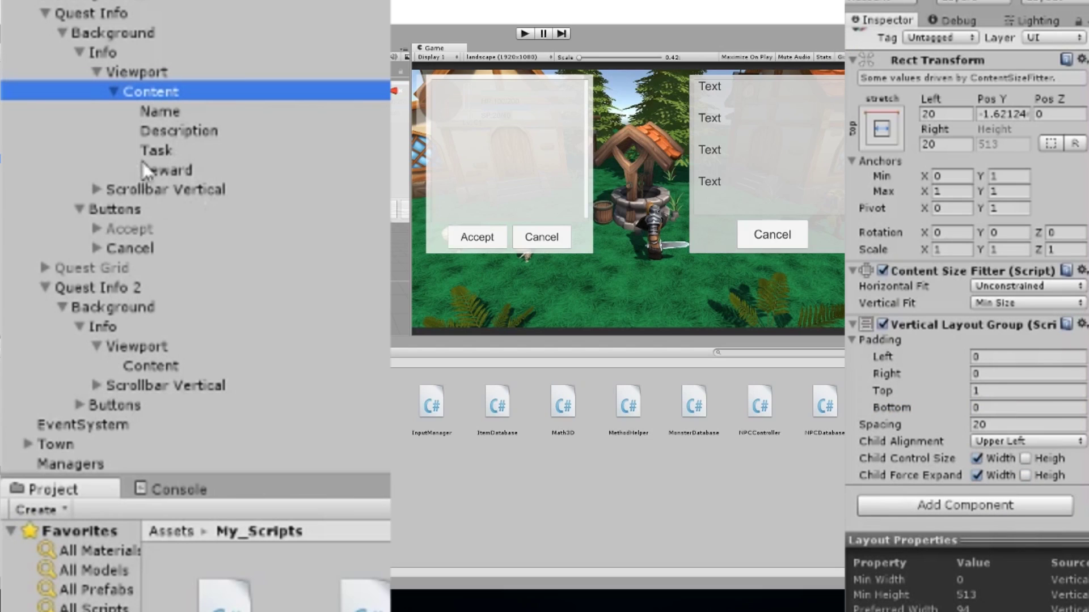
left_click(153, 366)
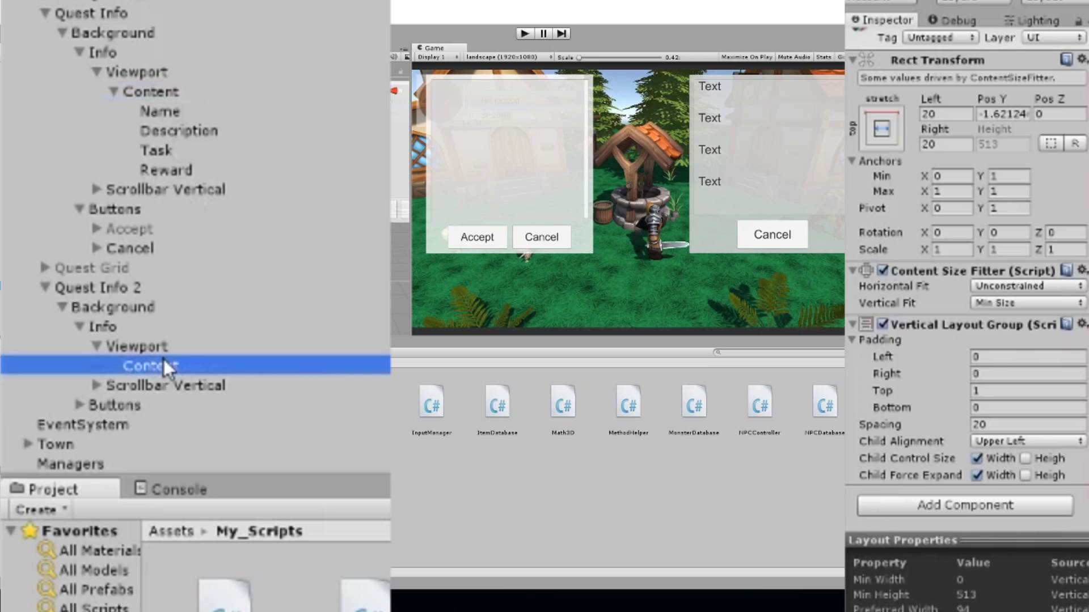
left_click(1025, 476)
left_click(978, 458)
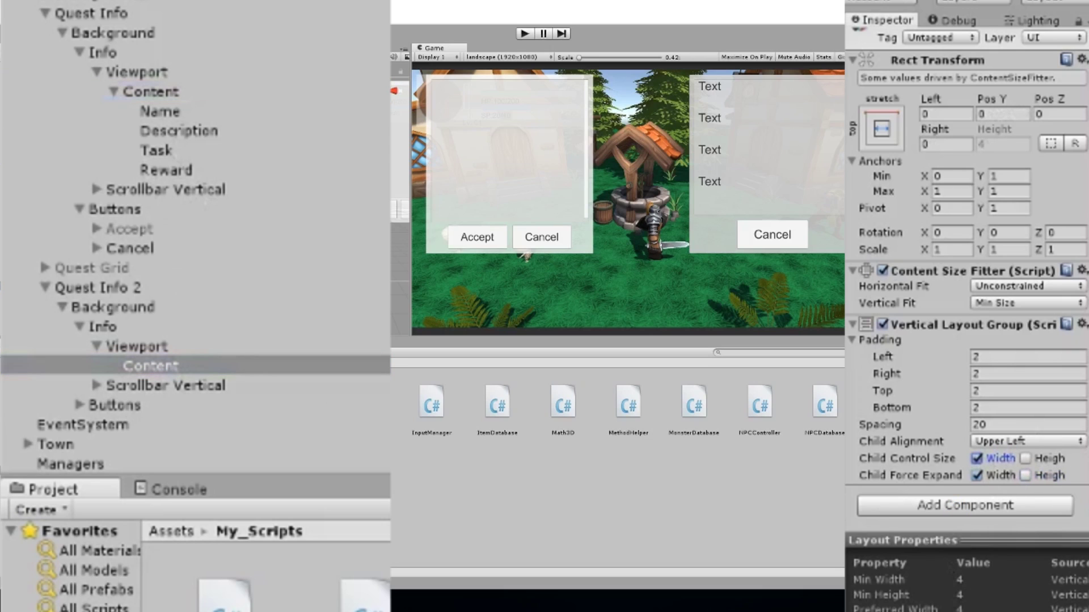
left_click(236, 347)
left_click(236, 366)
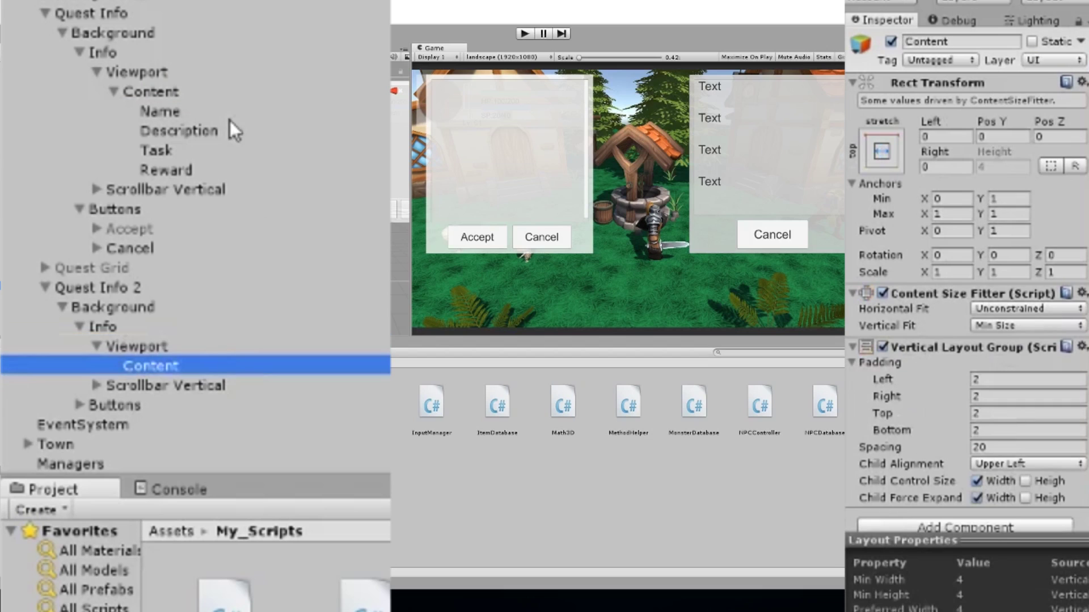
Create a Text element under Quest Info 2's Content with font size 40.
right_click(286, 360)
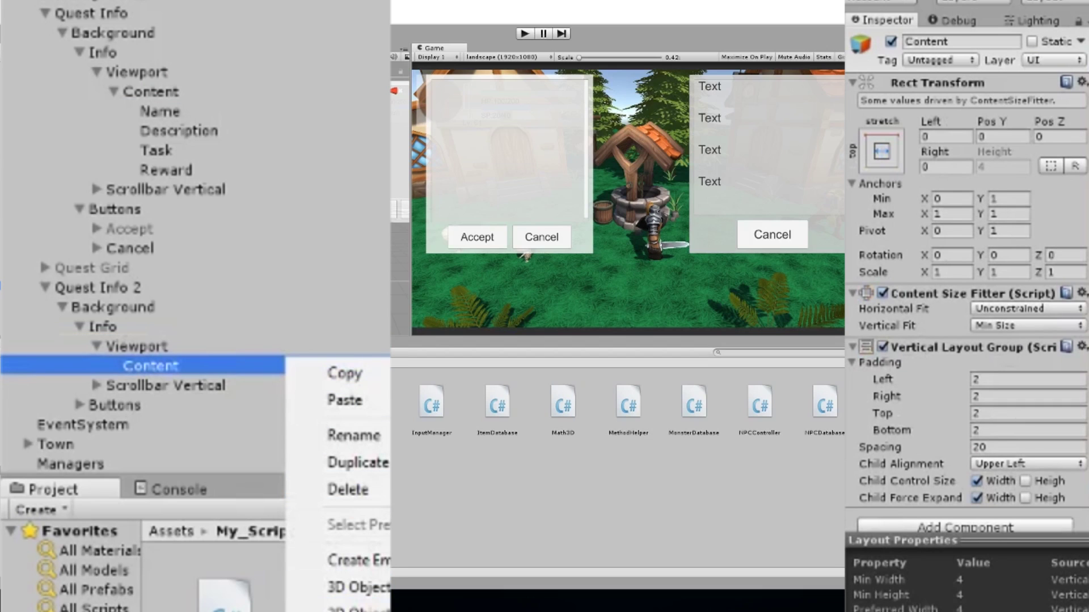
key("Return")
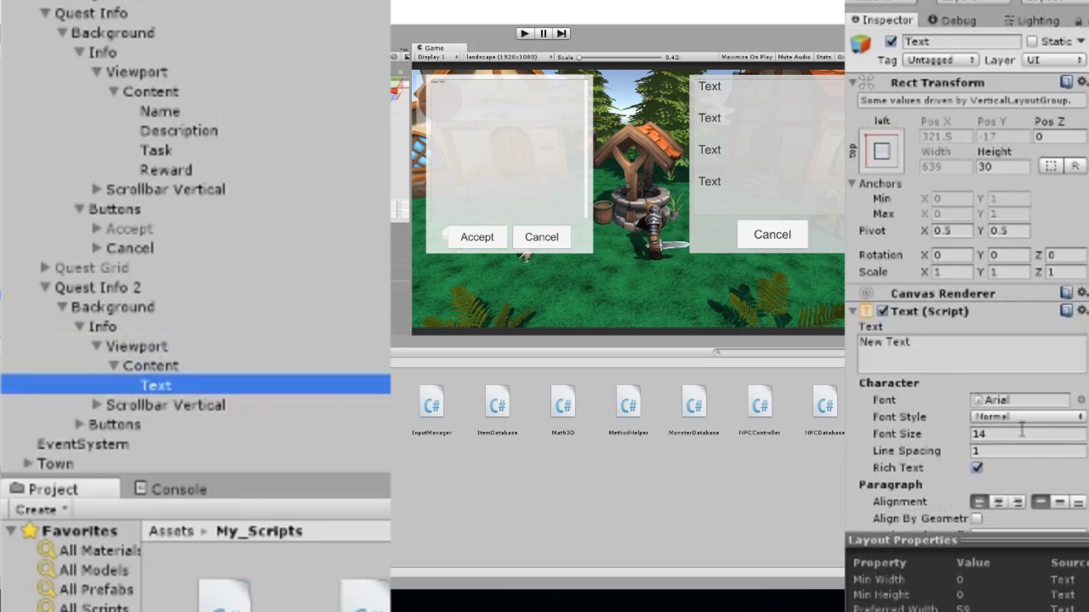
scroll(1015, 429, "down", 3)
left_click(1010, 321)
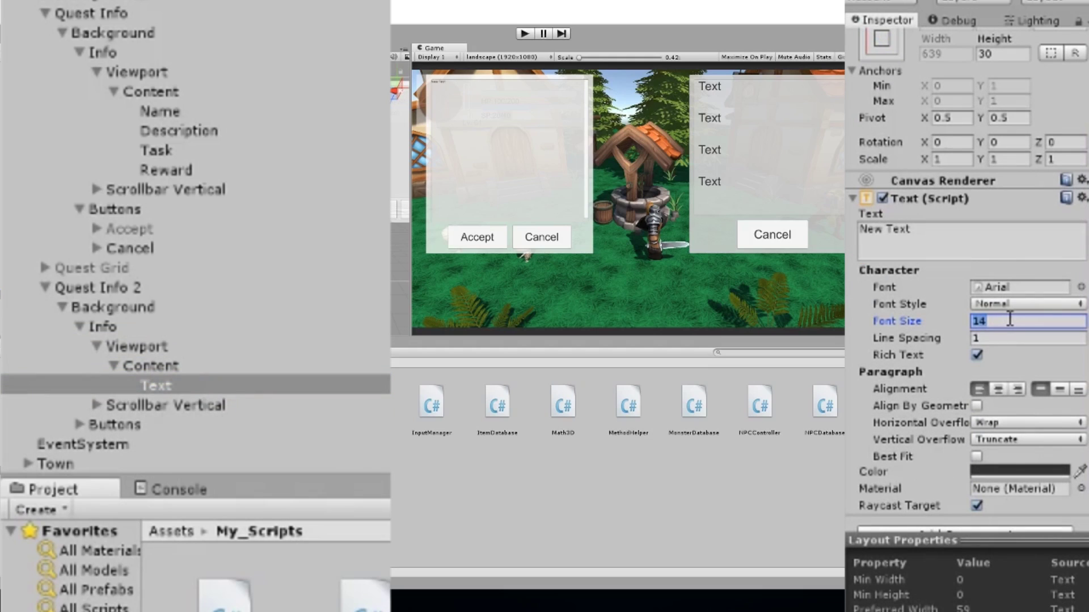
type("40")
scroll(1009, 320, "down", 1)
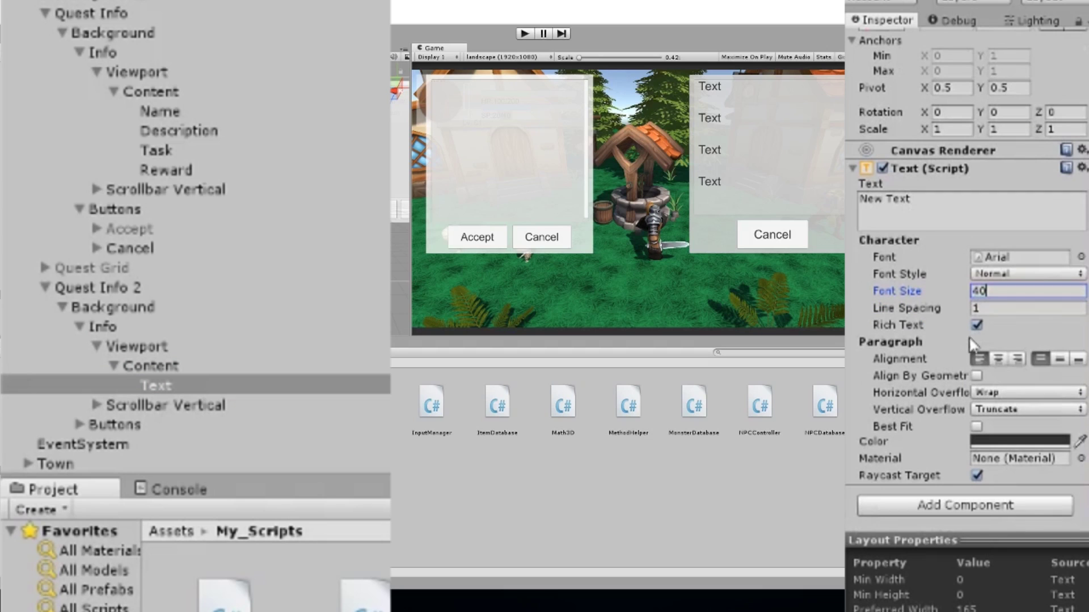
Compare with the Name text and scrub the new text's height, ending at 24.9.
left_click(151, 118)
scroll(948, 186, "down", 3)
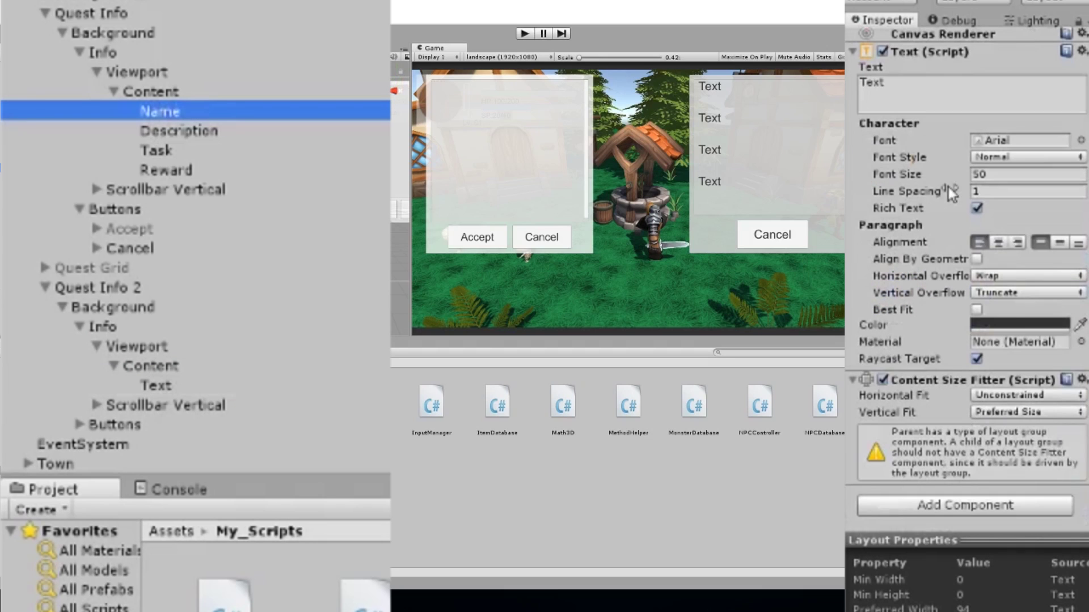
scroll(929, 392, "up", 5)
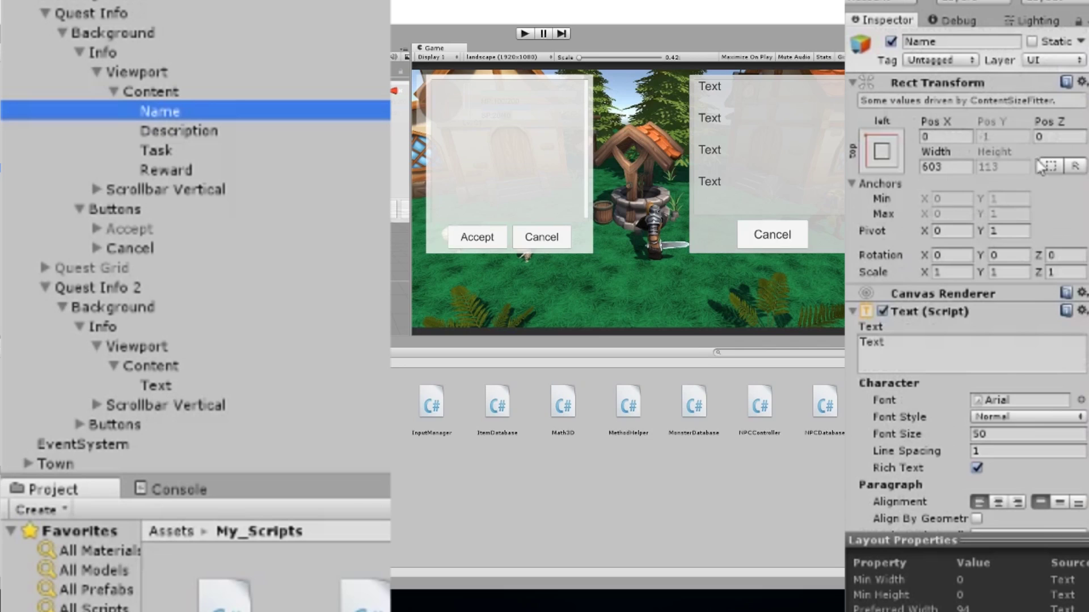
scroll(977, 173, "down", 1)
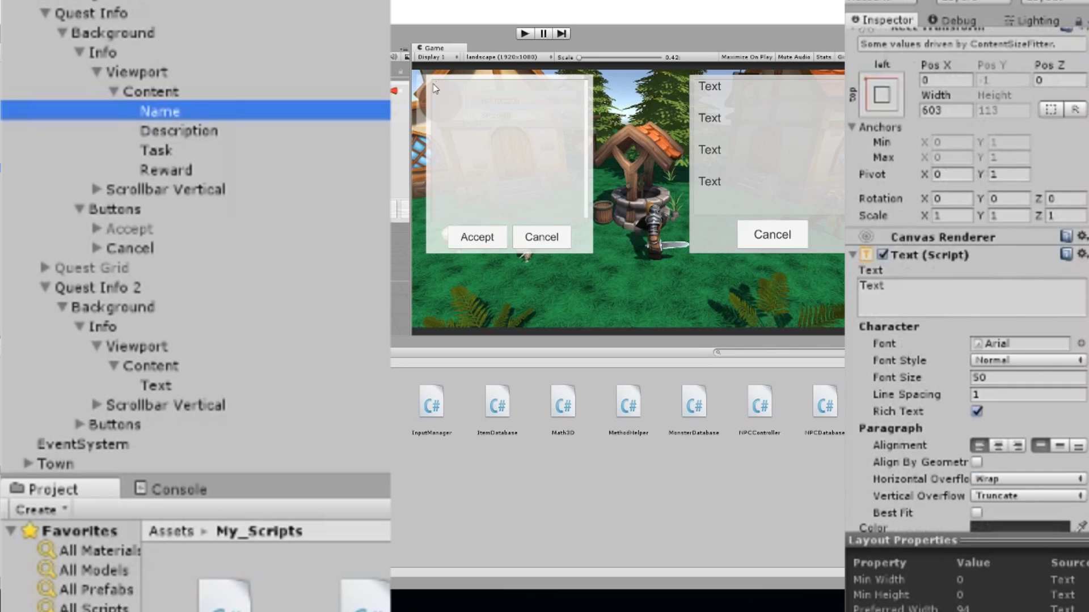
left_click(158, 386)
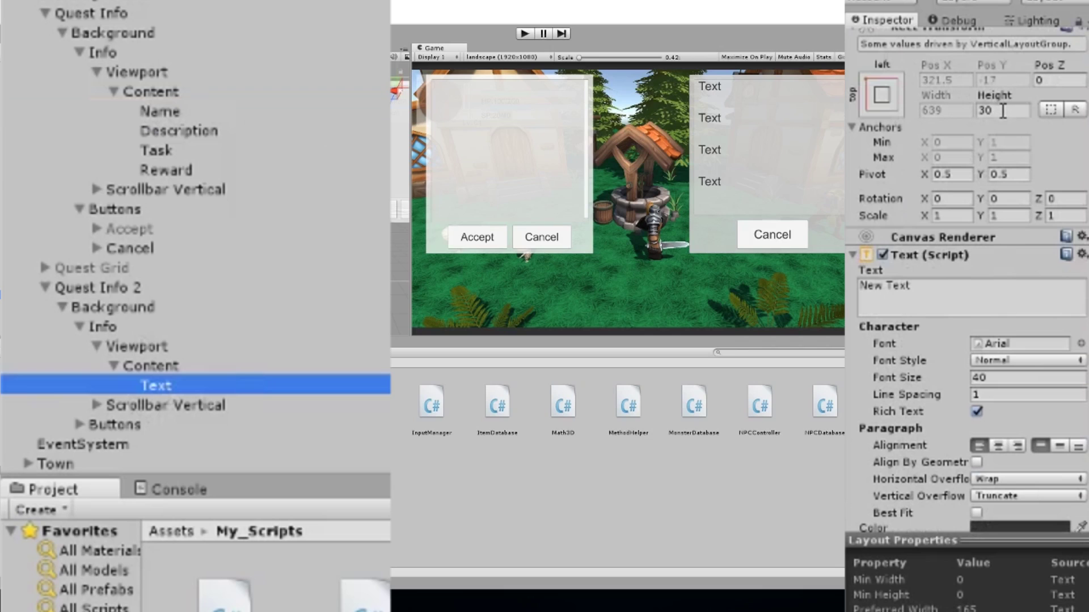
left_click_drag(993, 99, 1025, 99)
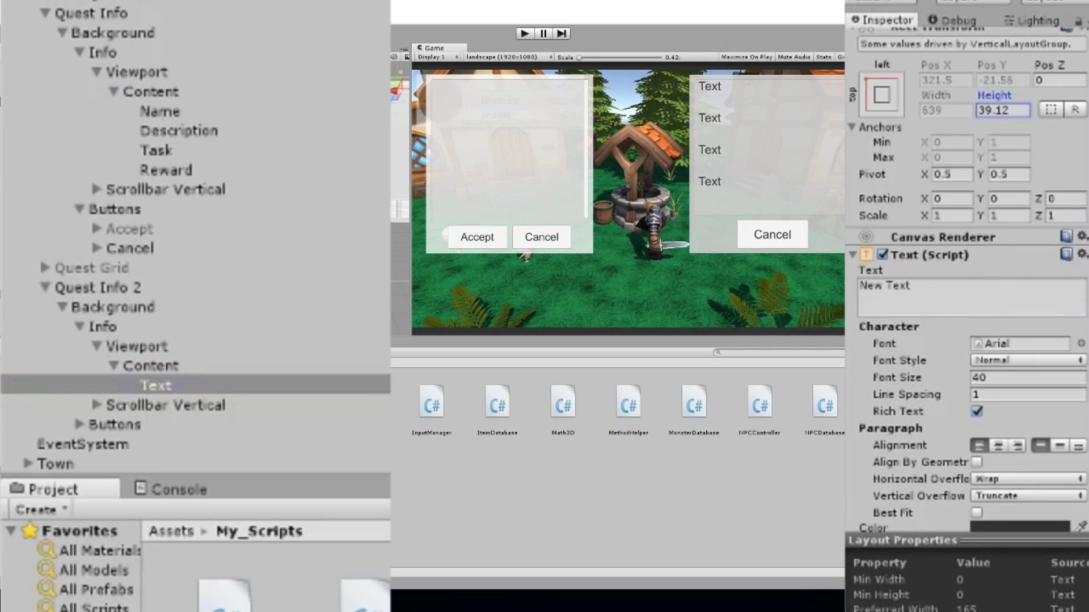
mouse_move(983, 105)
left_mouse_down()
mouse_move(1055, 106)
mouse_move(992, 106)
left_mouse_up()
left_click_drag(272, 58, 953, 116)
scroll(1021, 247, "down", 3)
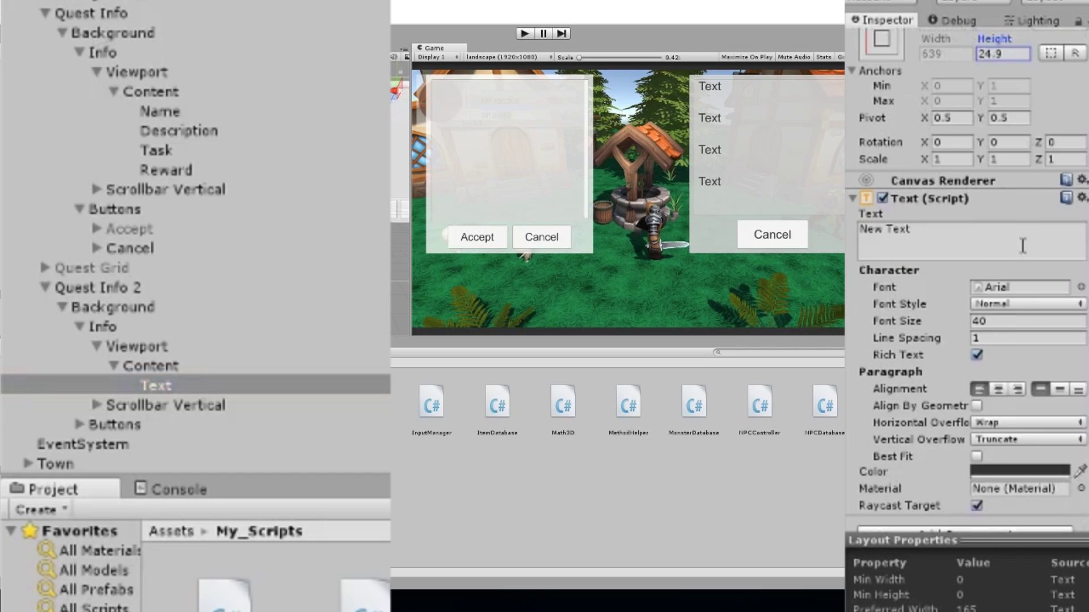
scroll(1015, 283, "down", 2)
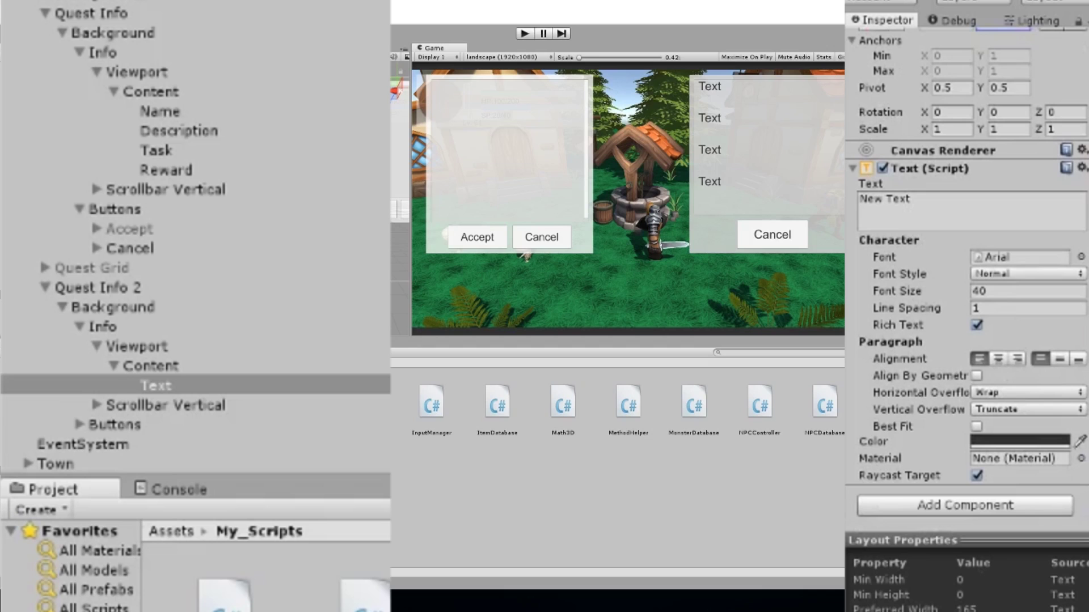
Add a Content Size Fitter component to the new text.
left_click(1052, 509)
type("contents")
key("BackSpace")
key("Return")
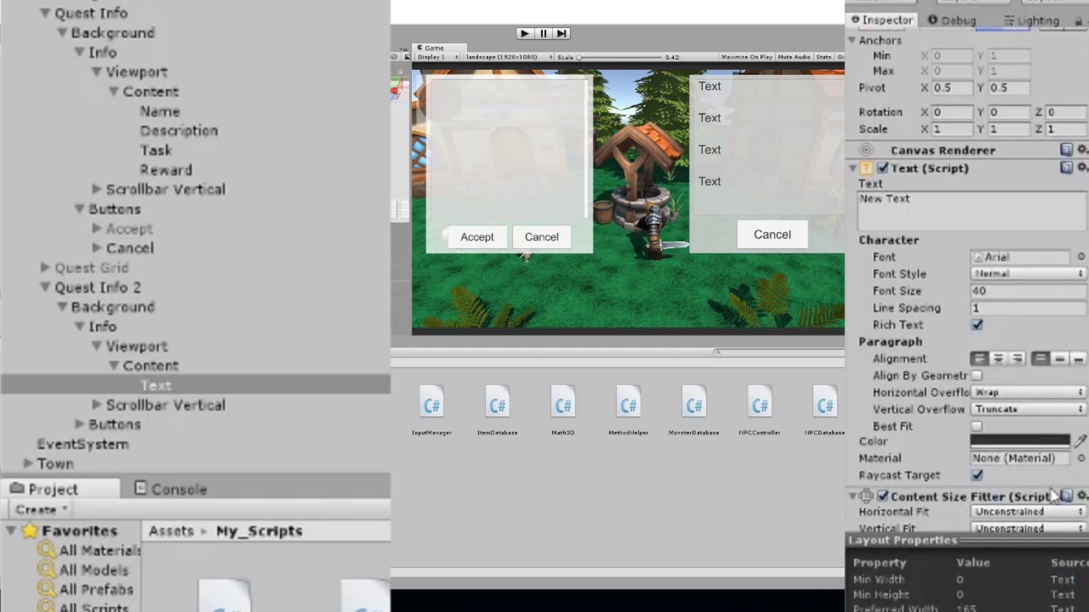
scroll(942, 156, "up", 5)
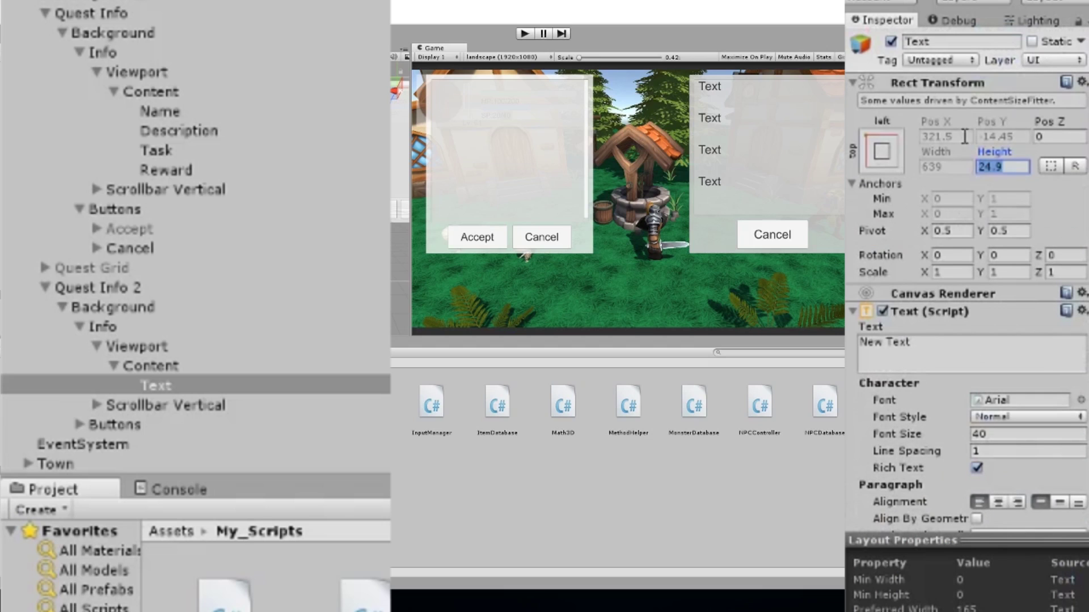
scroll(975, 299, "down", 3)
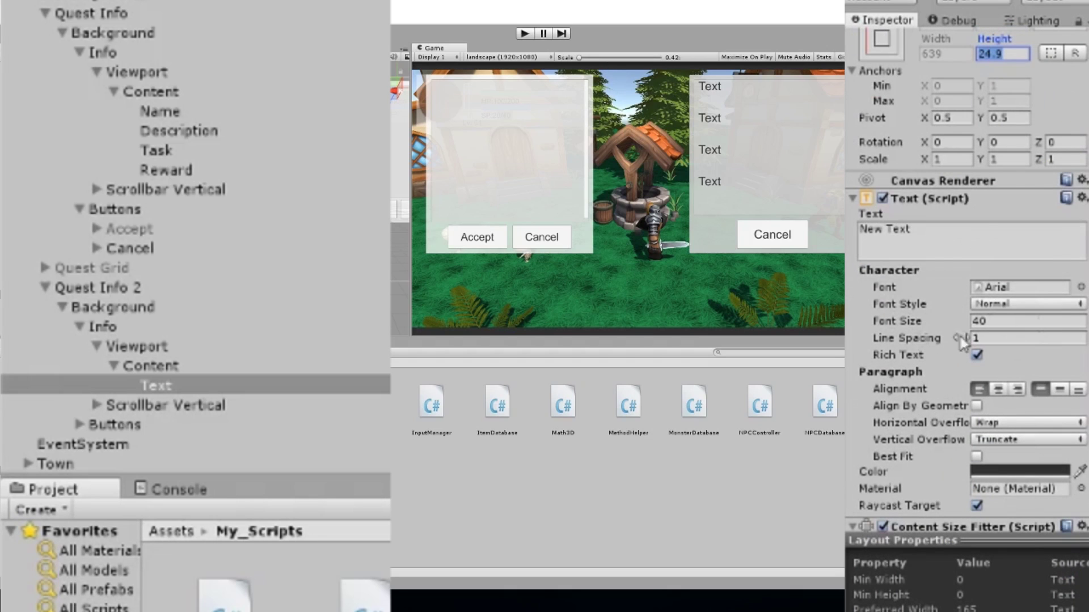
scroll(1004, 320, "up", 3)
scroll(998, 272, "down", 7)
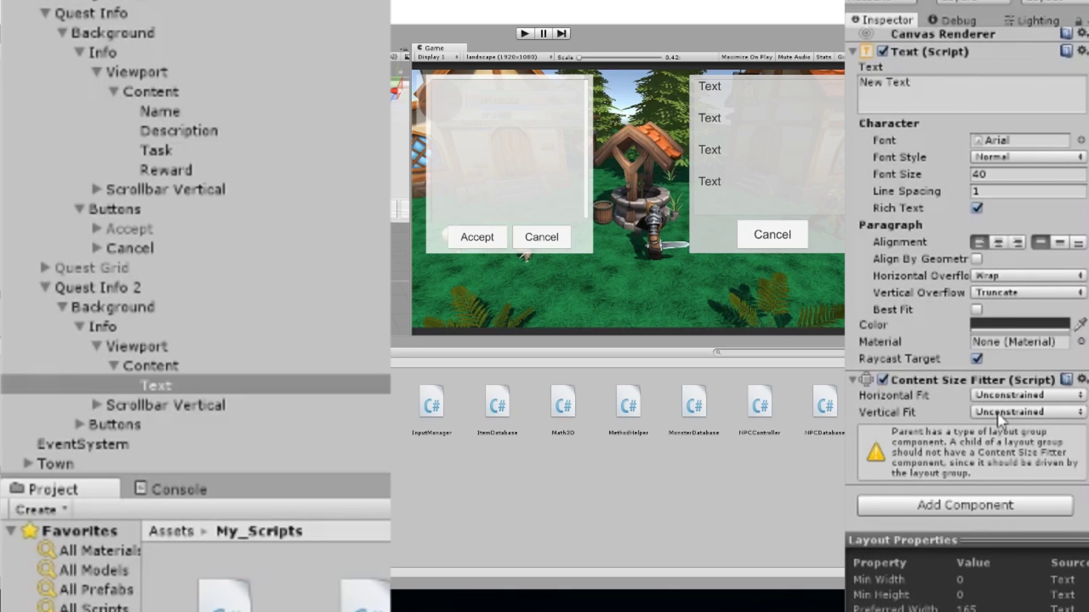
Set the text's Content Size Fitter Vertical Fit to Preferred Size.
left_click(182, 111)
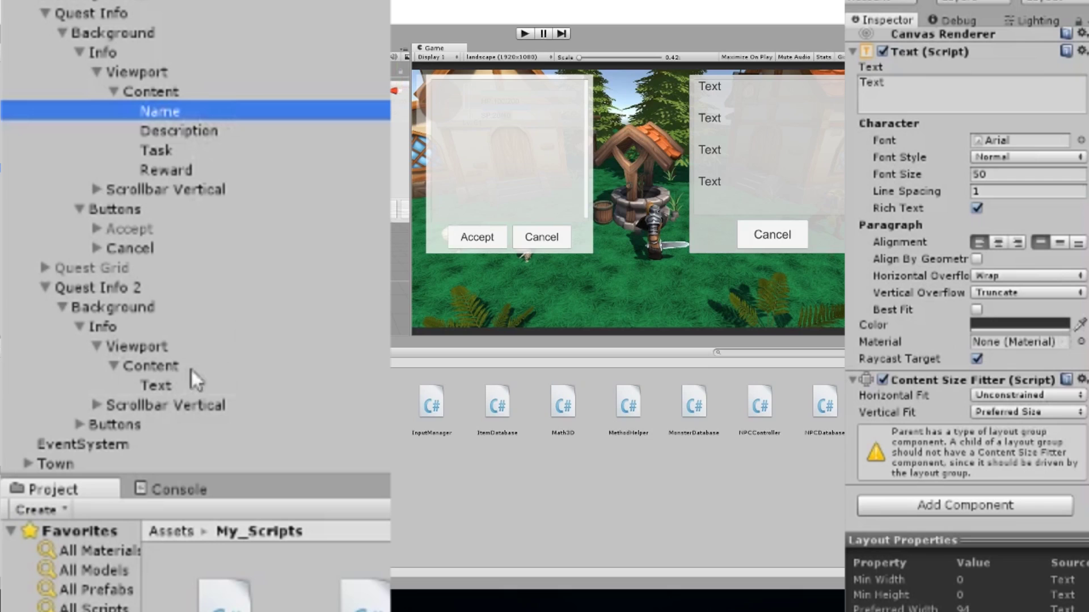
left_click(134, 384)
left_click(1012, 412)
left_click(1014, 475)
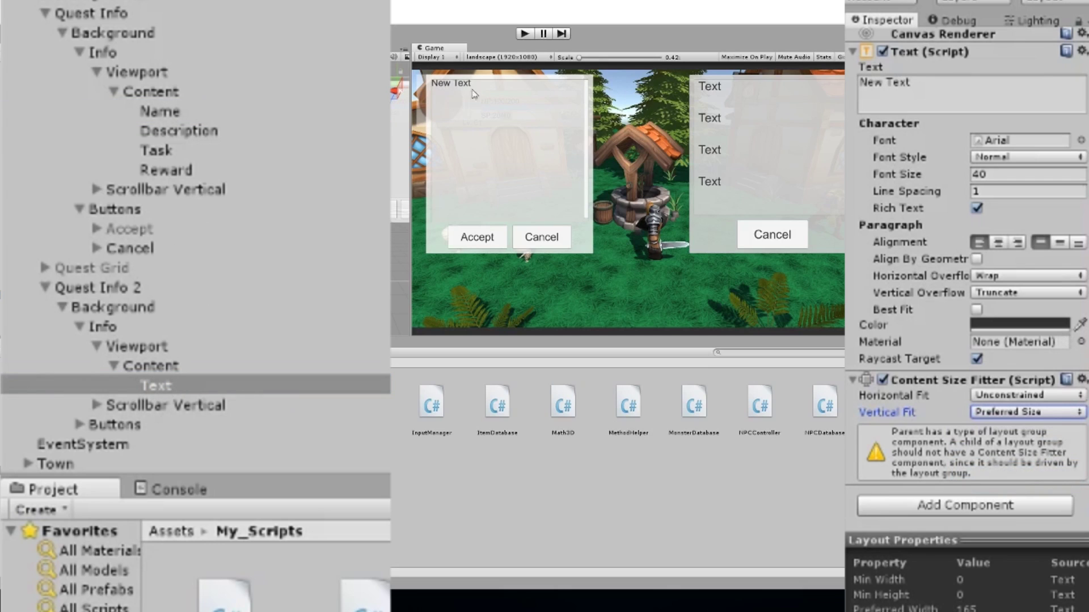
scroll(1034, 263, "up", 5)
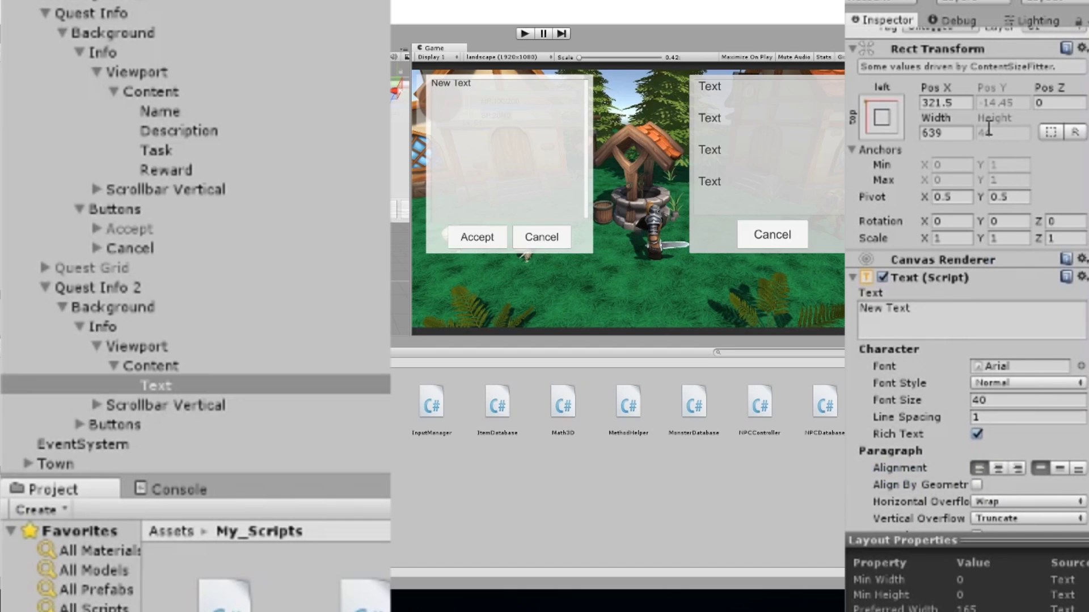
scroll(1028, 136, "down", 2)
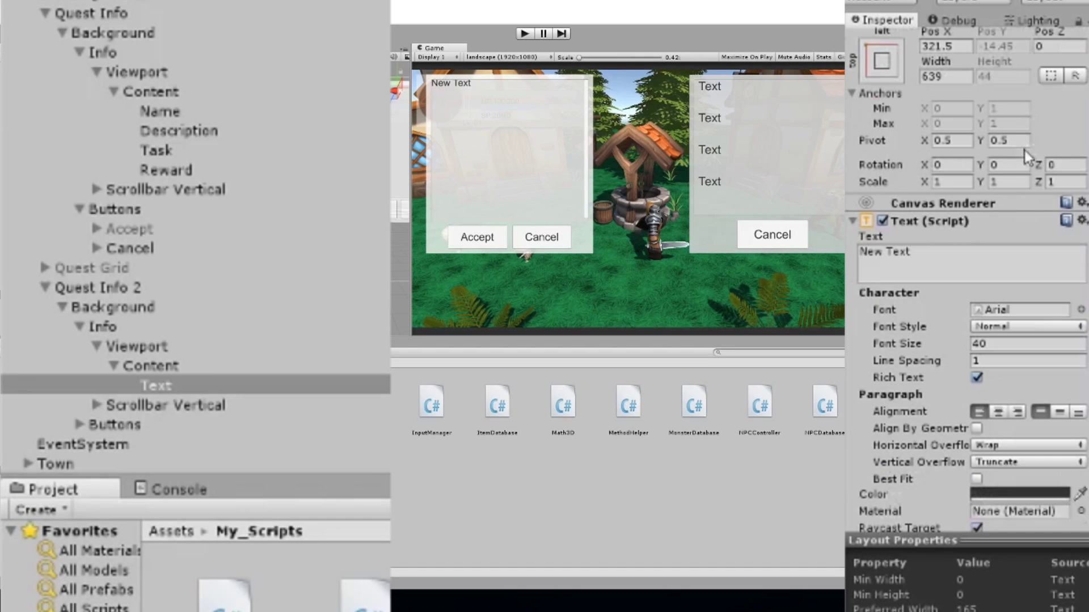
scroll(937, 103, "up", 3)
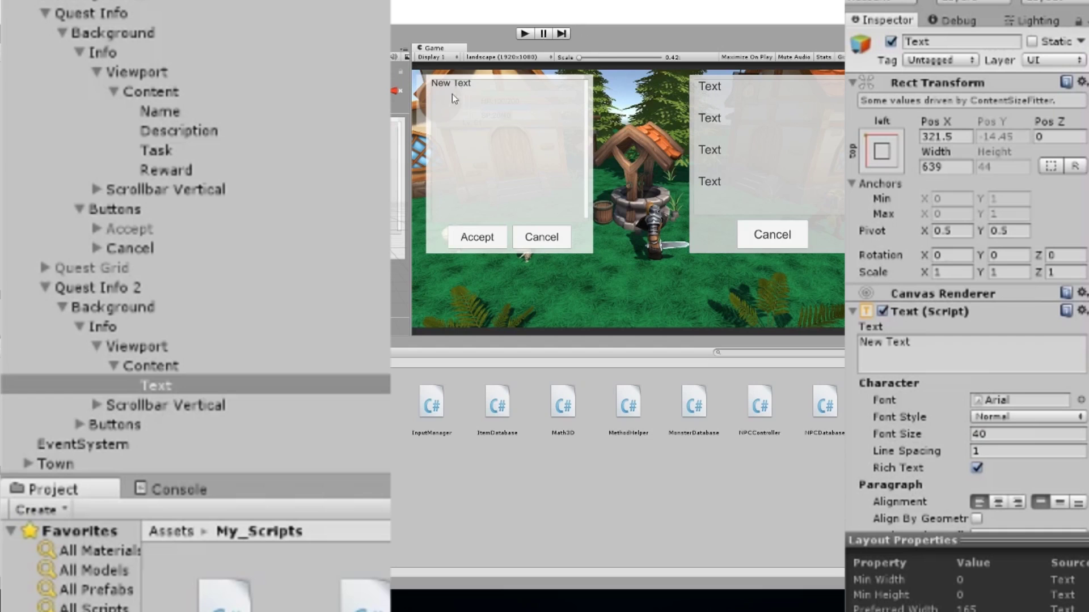
Set the new text's font size to 50, matching the Name text.
left_click(1018, 434)
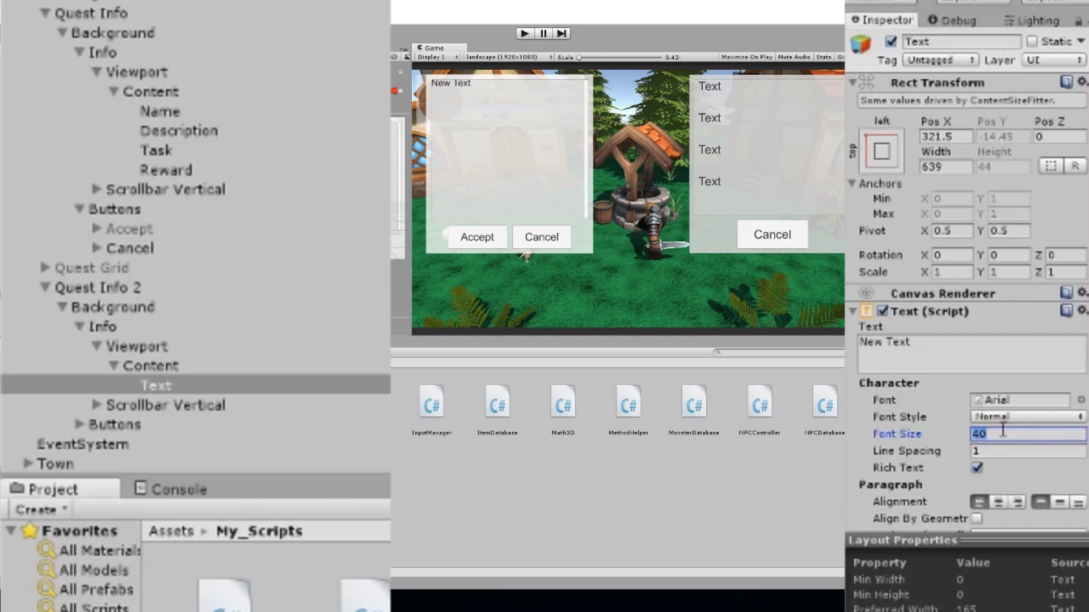
left_click(249, 112)
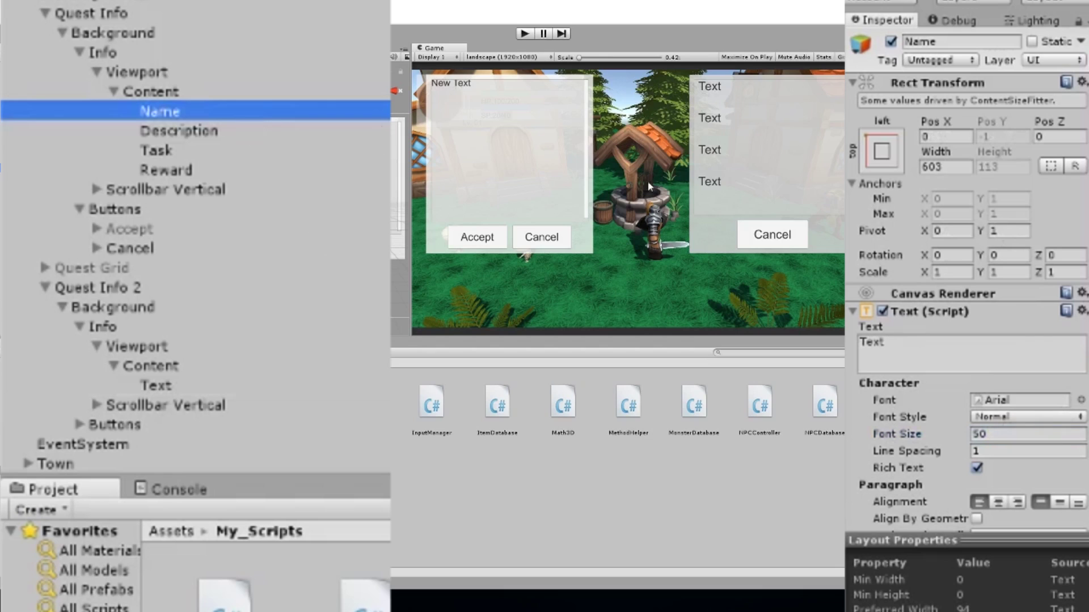
left_click(169, 388)
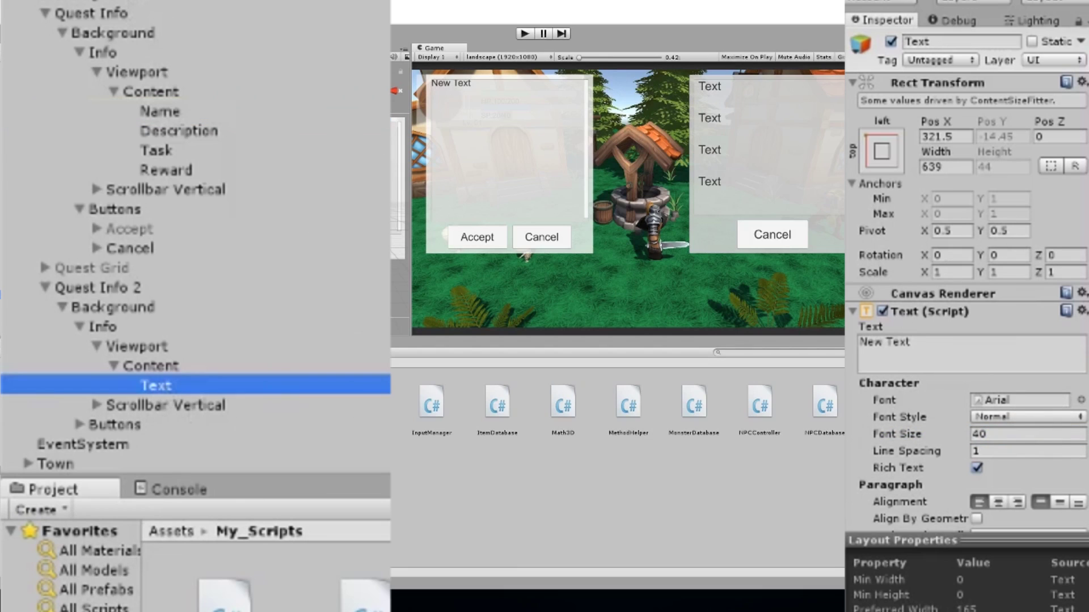
left_click(1002, 436)
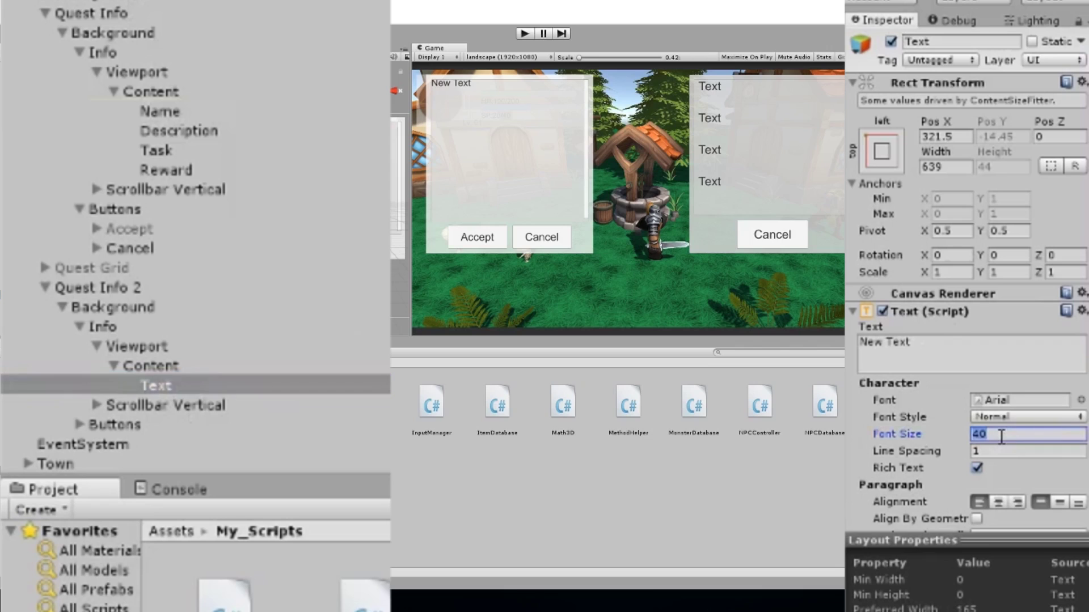
type("50")
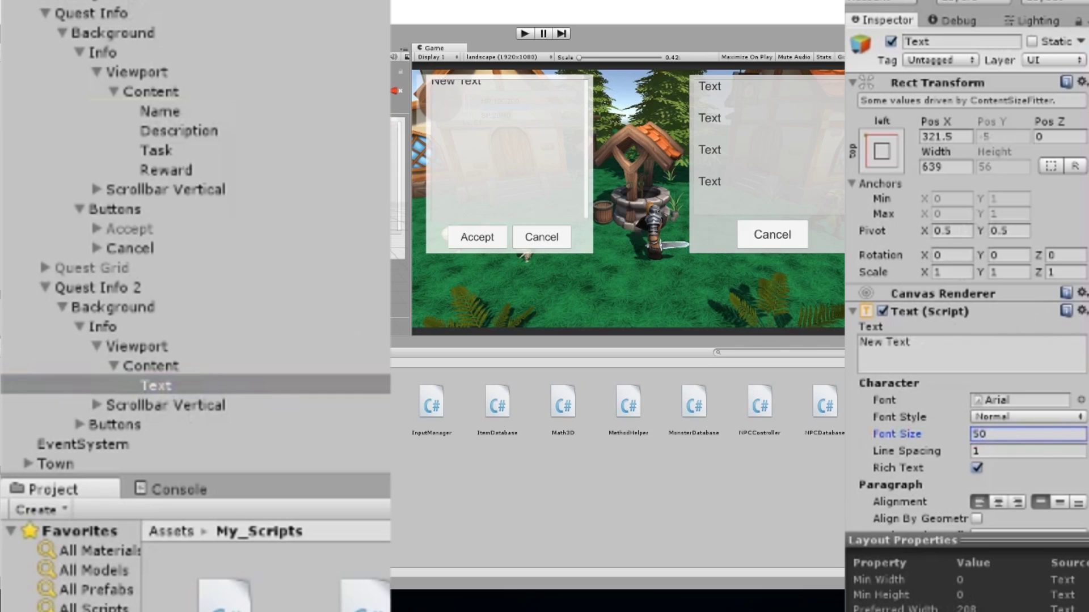
key("Return")
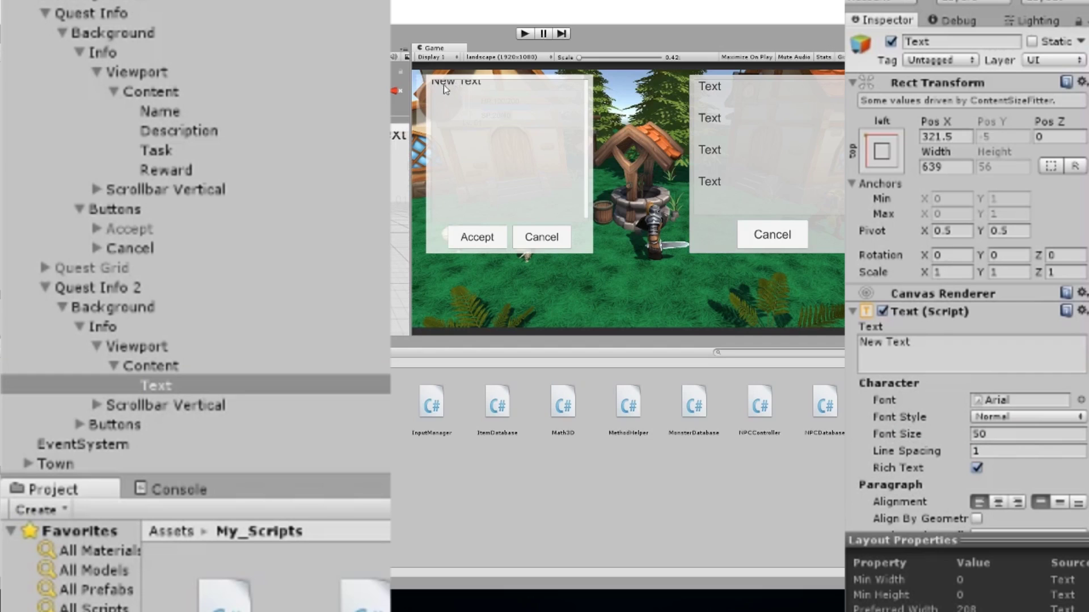
Set the text's pivot to X 0 and Y 1.
left_click(159, 112)
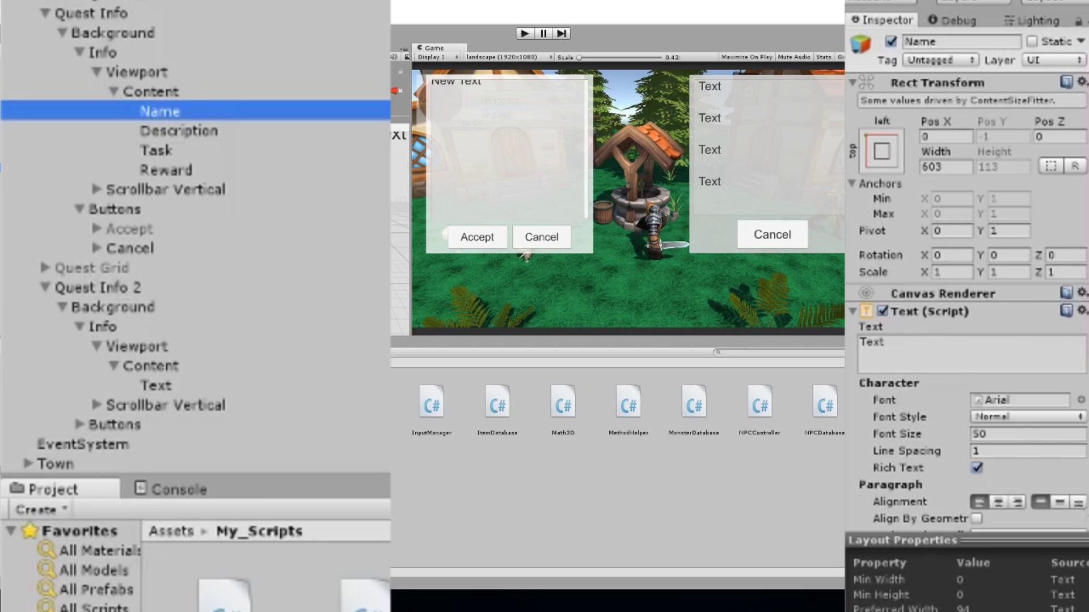
left_click(160, 390)
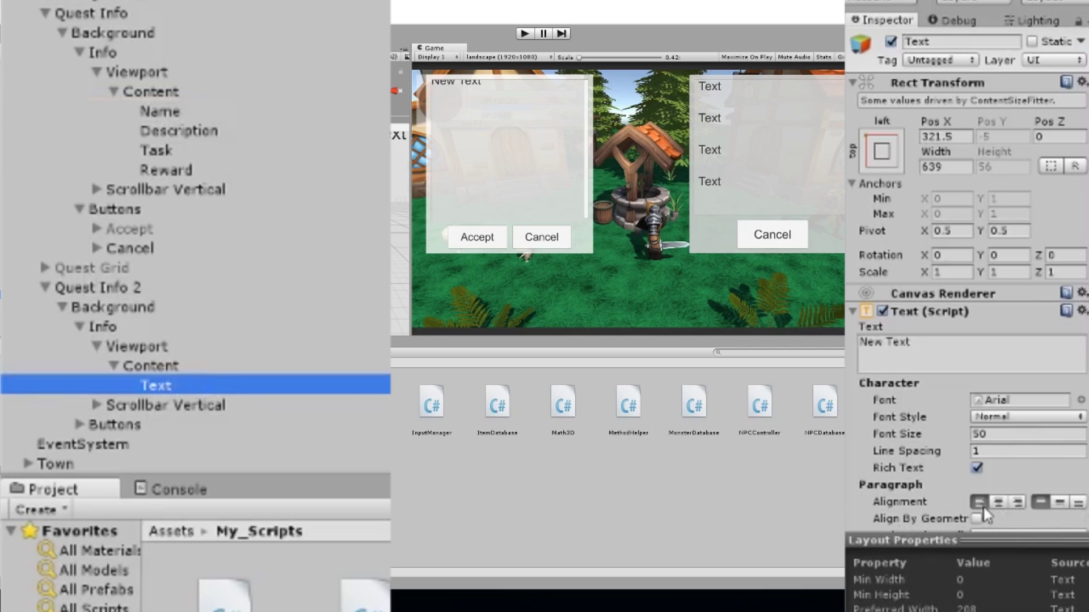
left_click(958, 232)
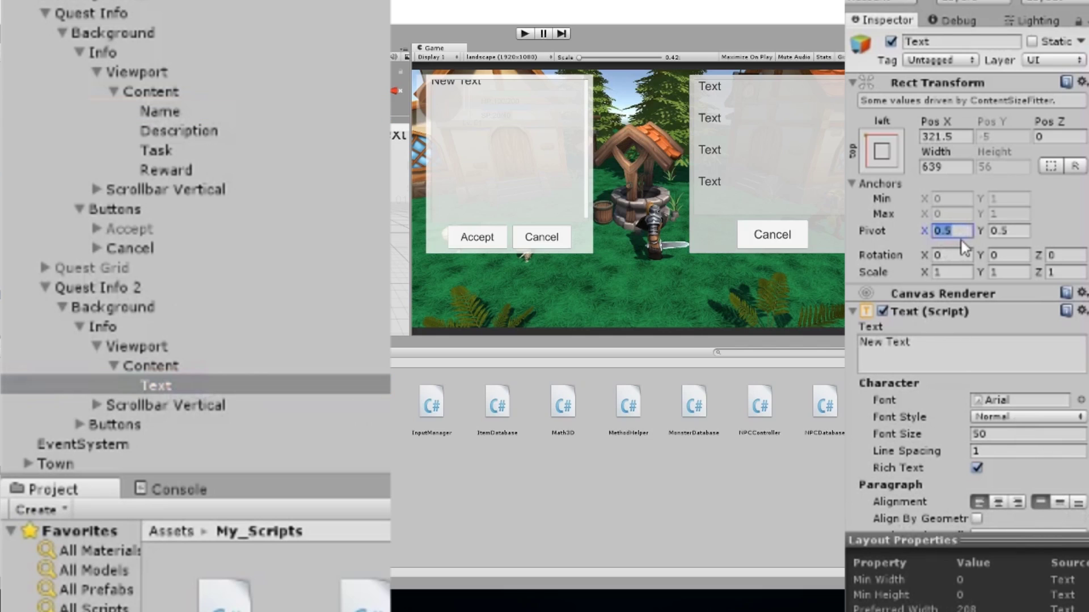
type("0")
left_click(1008, 232)
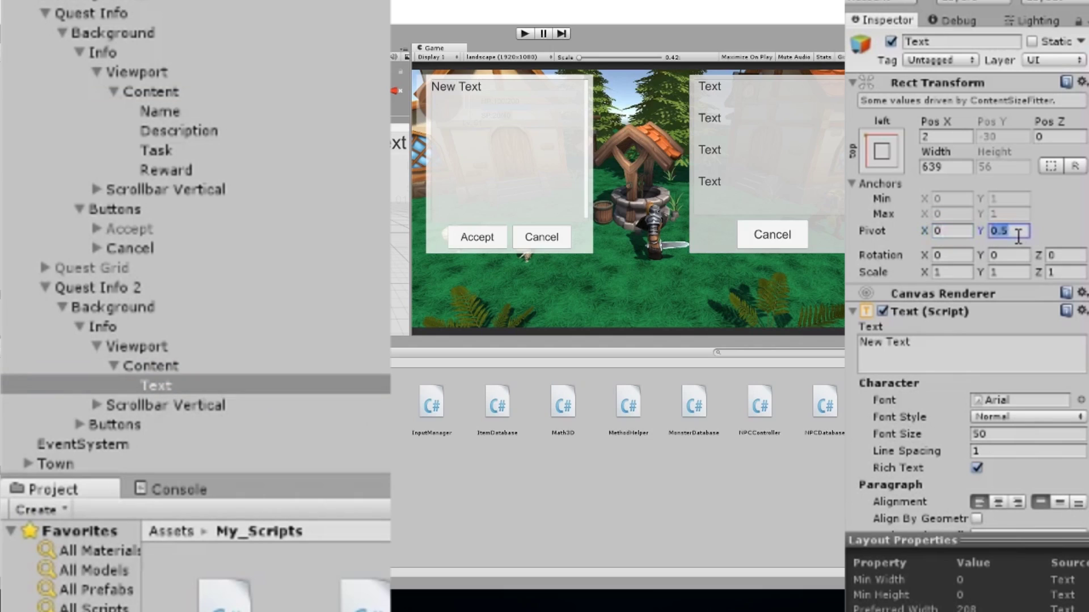
type("1")
Duplicate Text three times with Ctrl+D and rename the first two Name and Description.
left_click(174, 384)
key("ctrl+d")
key("ctrl+d")
key("ctrl+d")
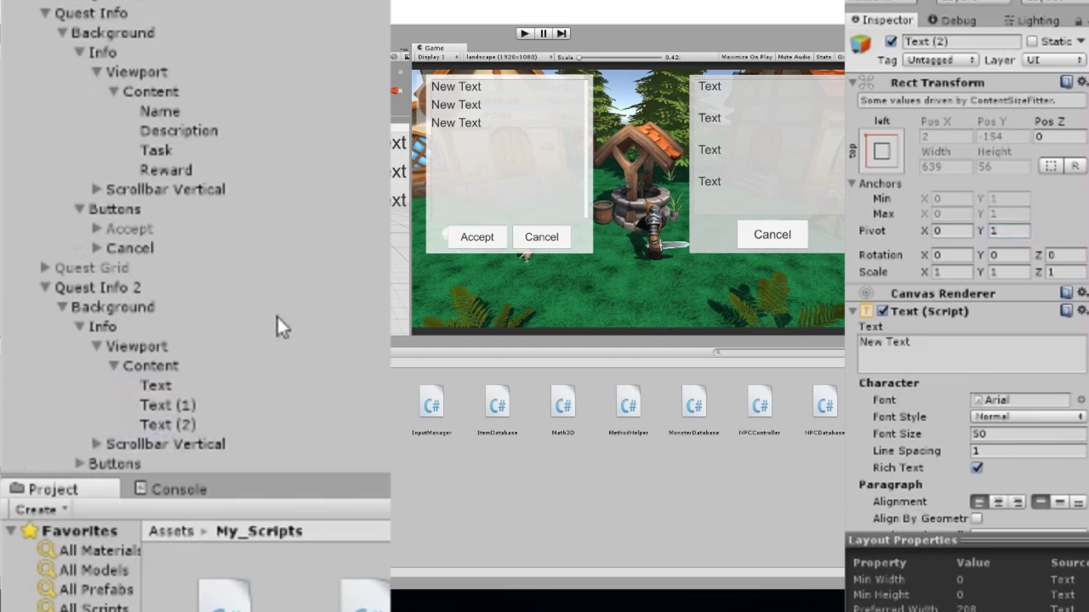
scroll(199, 318, "down", 3)
left_click(198, 312)
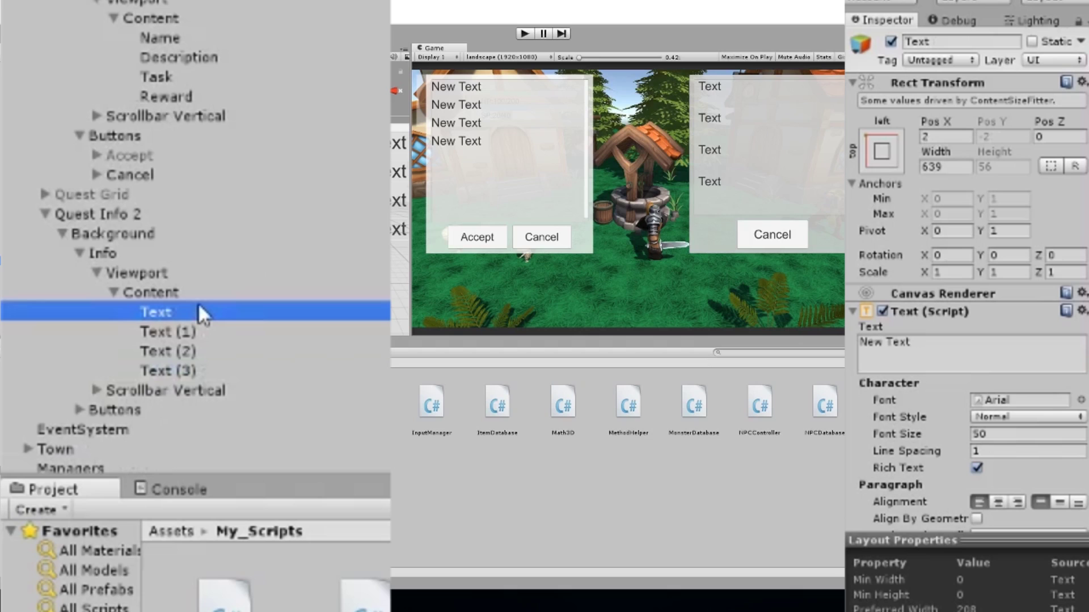
left_click(198, 309)
type("Name")
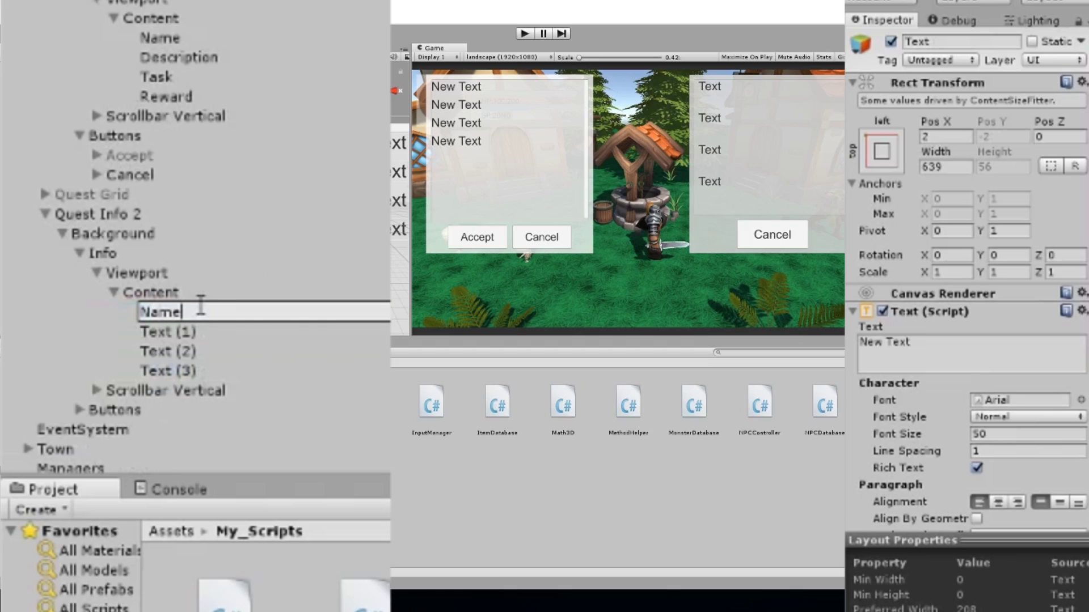
left_click(189, 334)
left_click(190, 334)
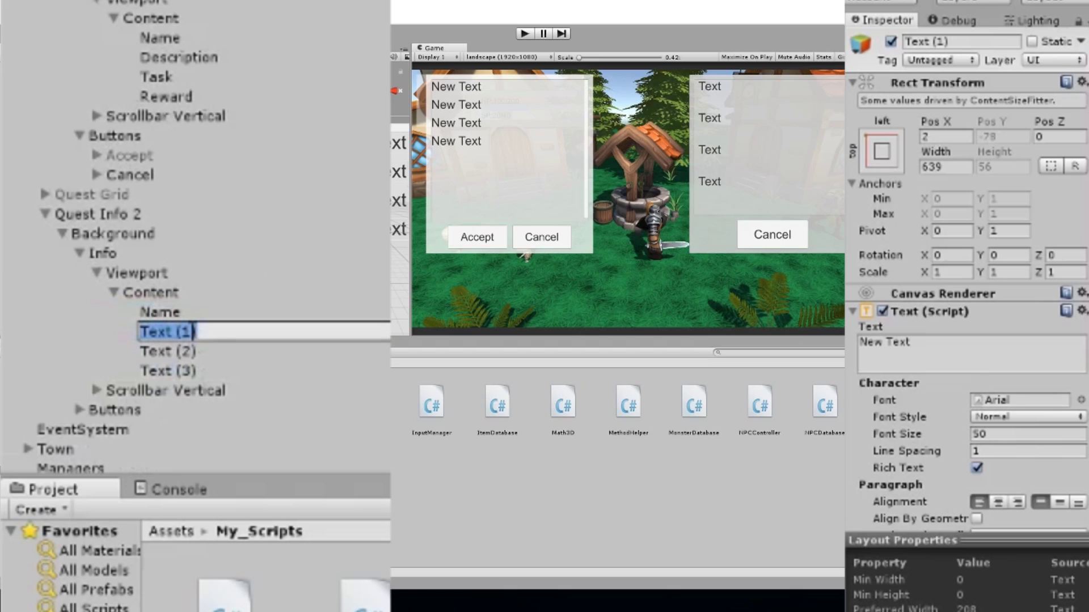
type("Descr")
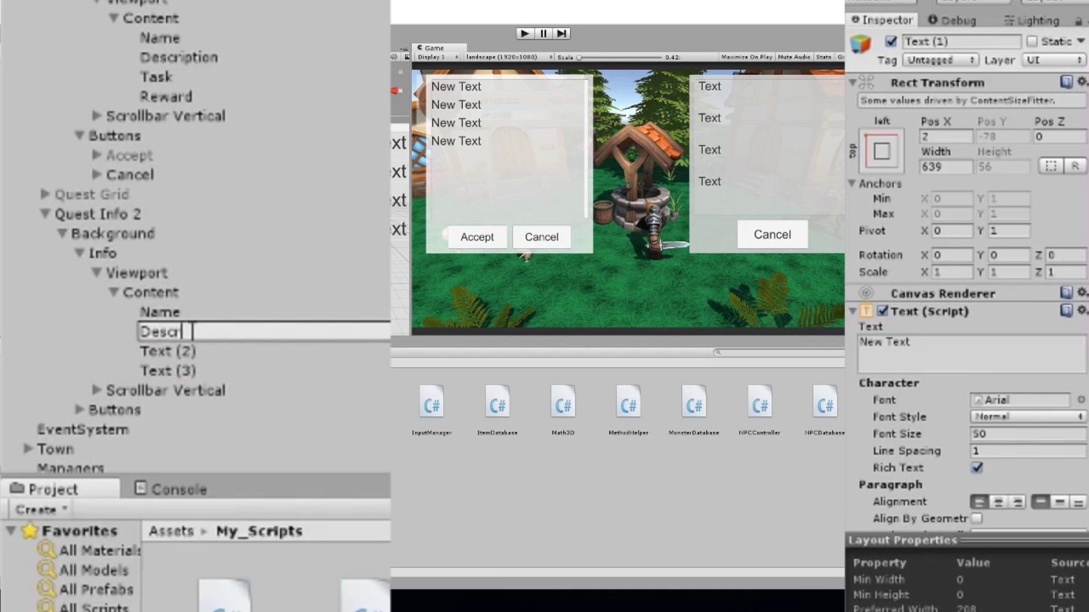
type("iptionm")
key("BackSpace")
Rename the remaining text copies to Task and Reward.
left_click(189, 348)
left_click(189, 349)
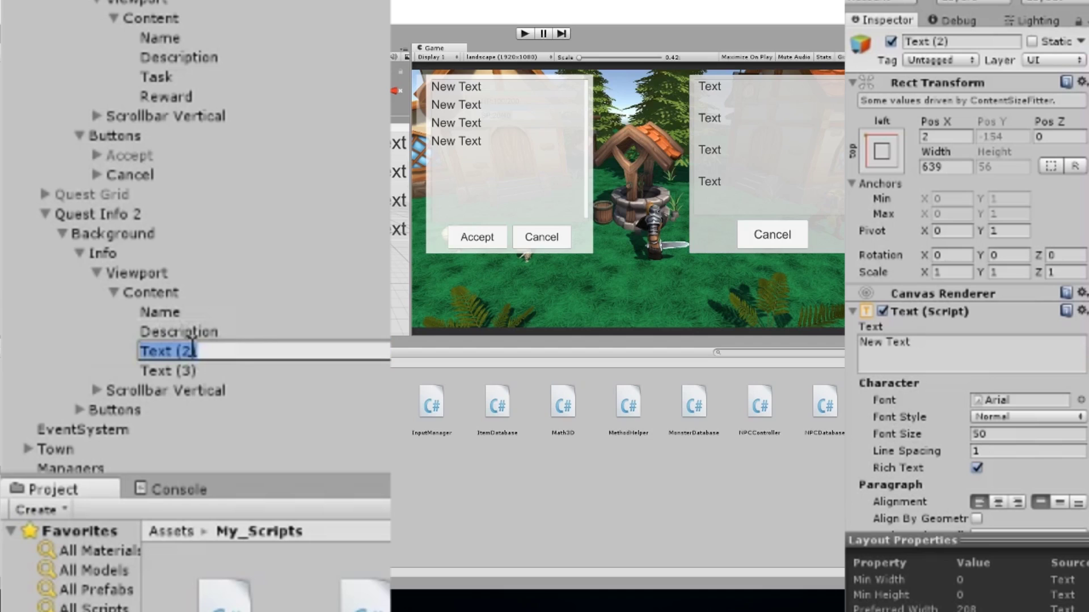
type("Task")
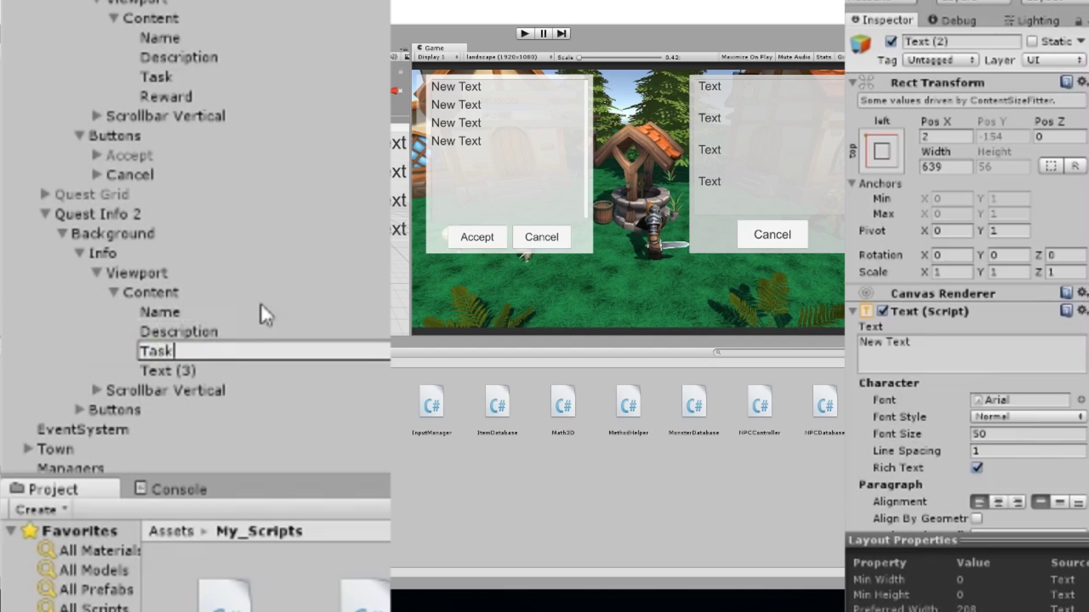
key("Return")
key("Down")
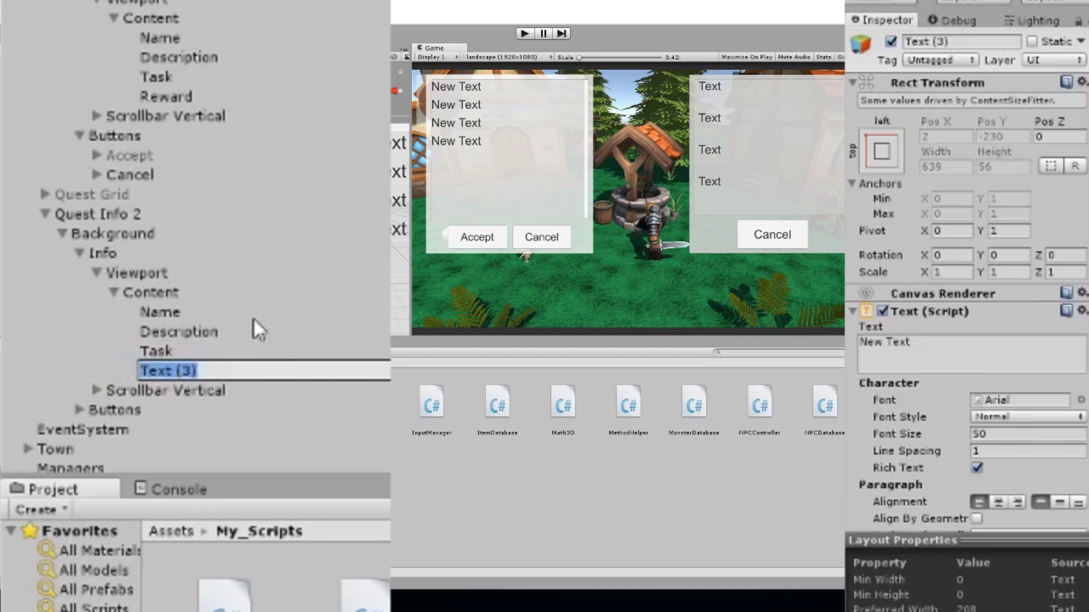
key("F2")
type("Rewa")
key("BackSpace")
type("ard")
key("Return")
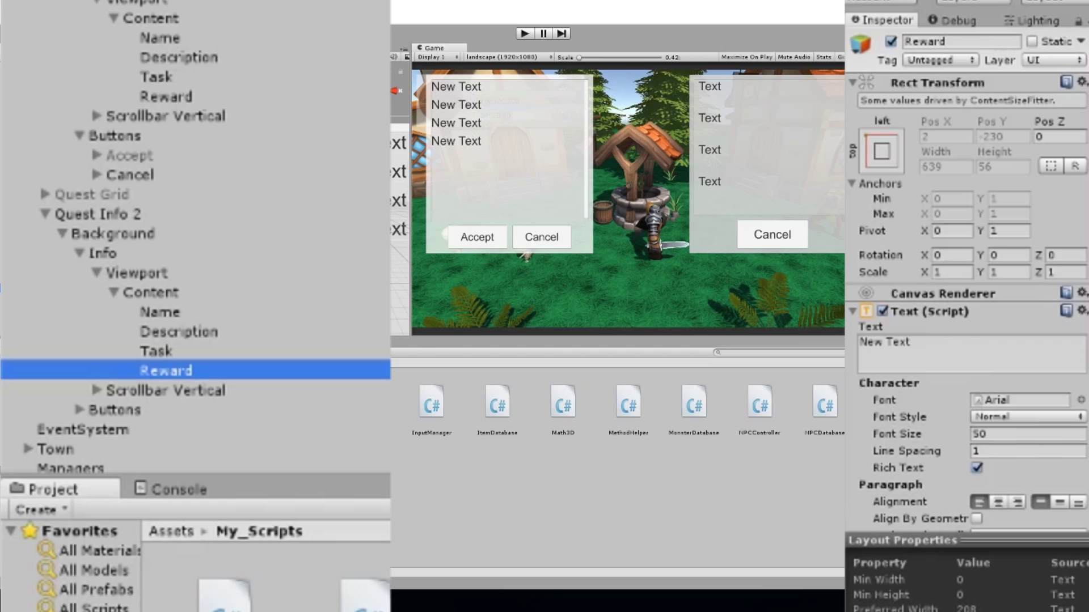
Fill the Reward text with four lines of placeholder 'asdasd' text.
left_click(945, 339)
type("asdasdas")
key("Return")
type("asdasd")
key("Return")
type("asdasdasd")
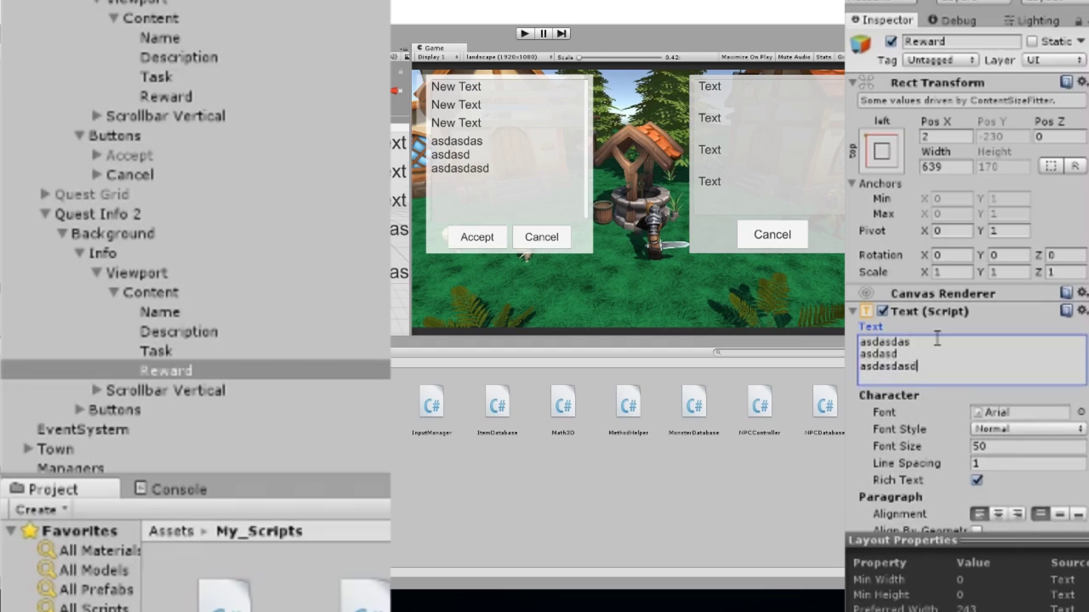
key("Return")
type("asdasd")
Fill Description with four 'lorem ipsum' lines and run the game.
left_click(238, 333)
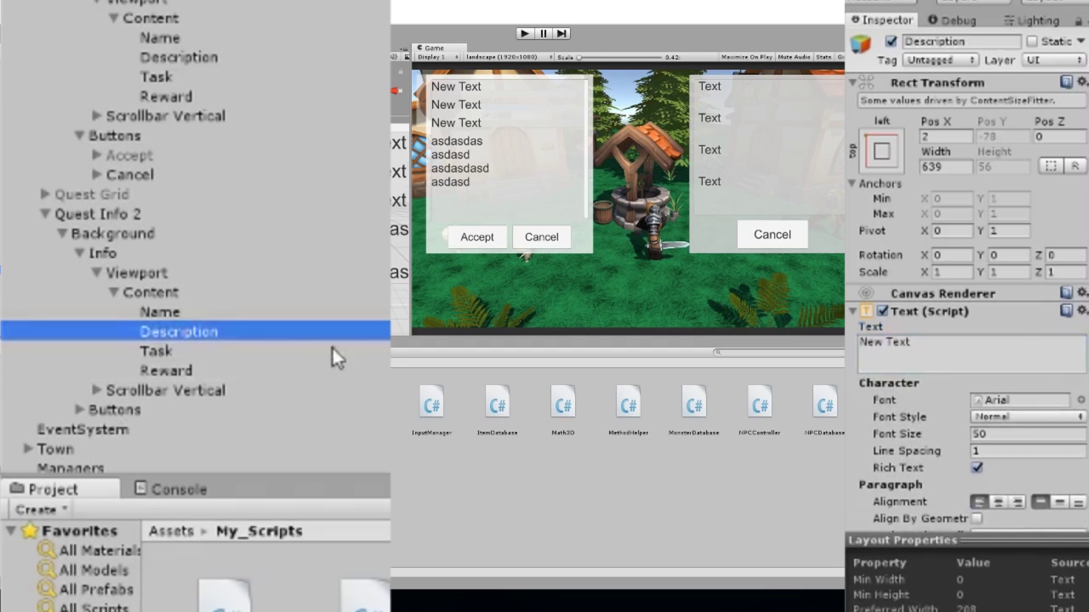
left_click(994, 340)
type("lorem ipsum")
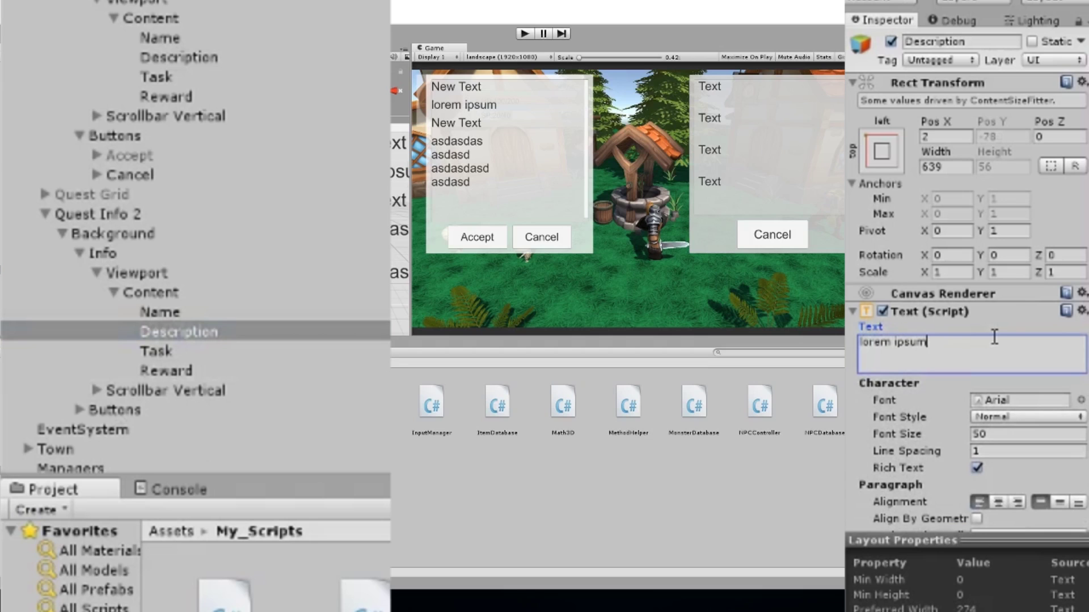
key("ctrl+a")
key("ctrl+c")
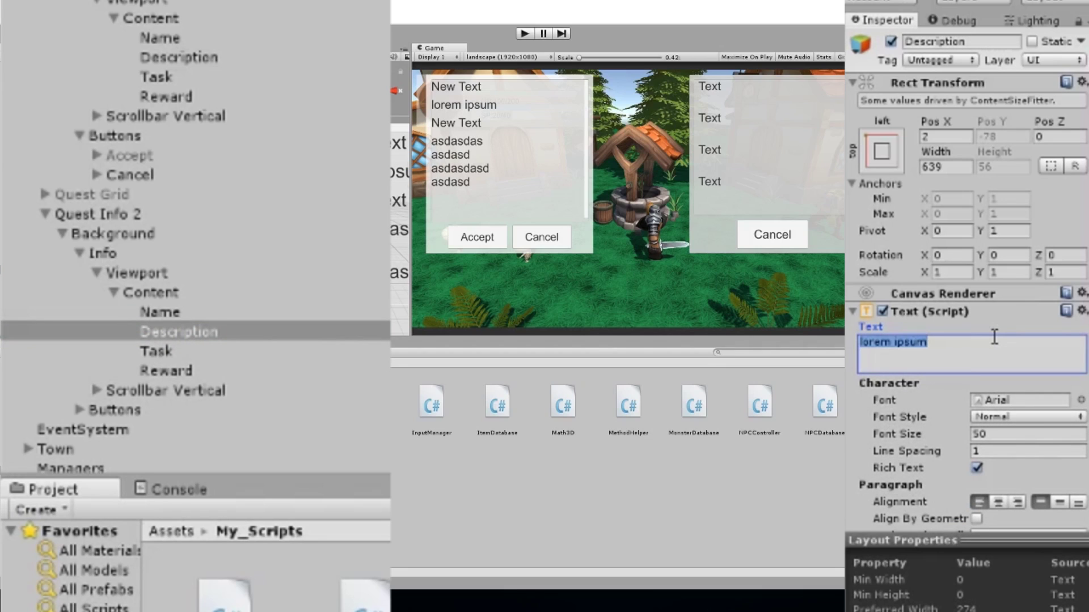
left_click(994, 336)
key("Return")
key("ctrl+v")
key("Return")
key("ctrl+v")
key("Return")
key("ctrl+v")
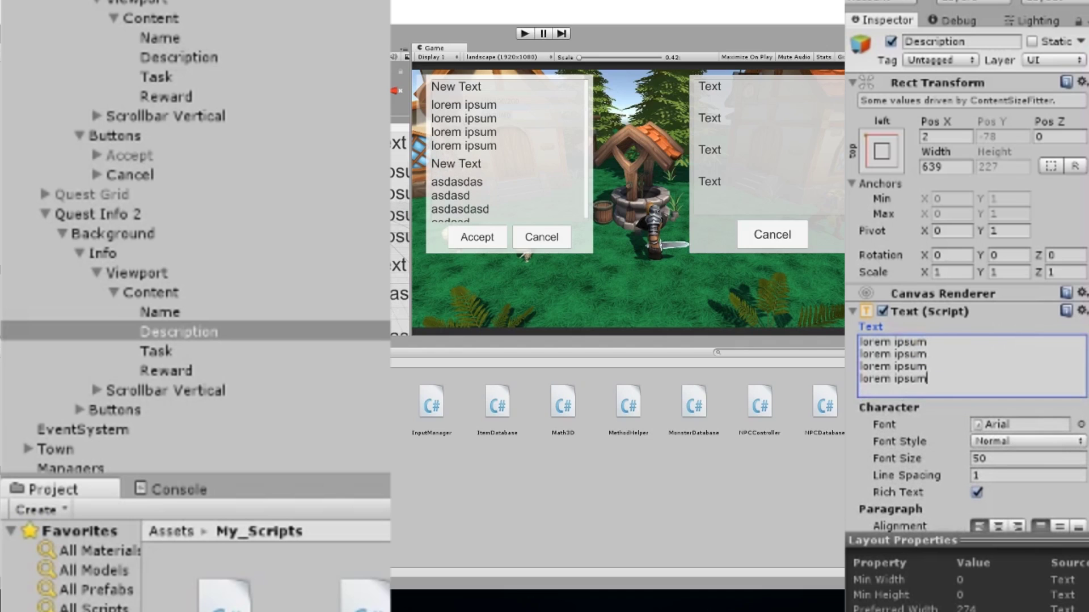
left_click(522, 36)
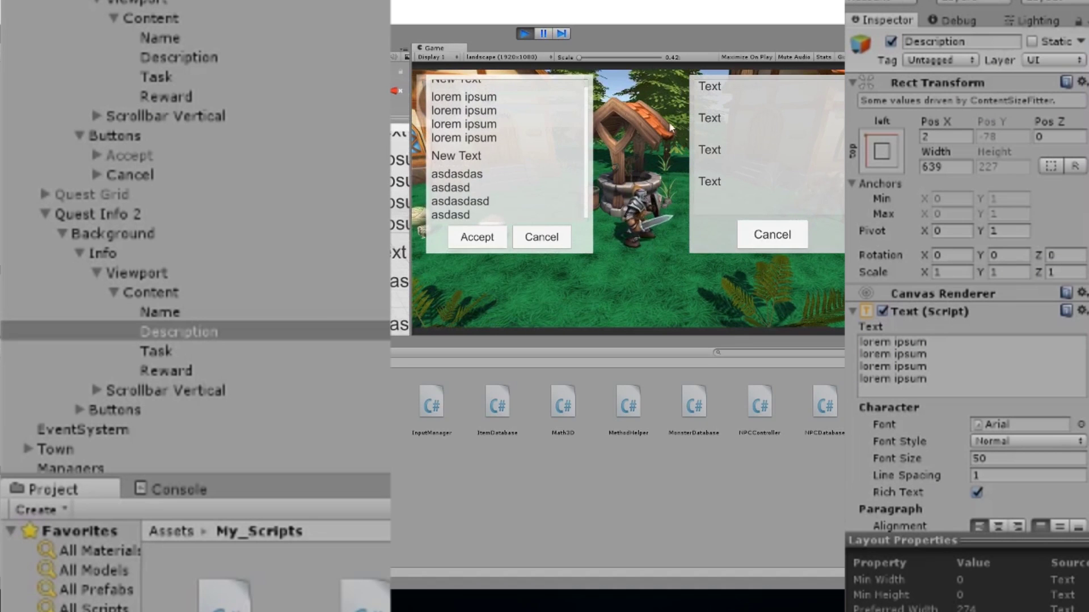
Copy the four lorem ipsum lines in Description's Text field and paste them many times.
left_click(975, 381)
left_click_drag(974, 381, 886, 329)
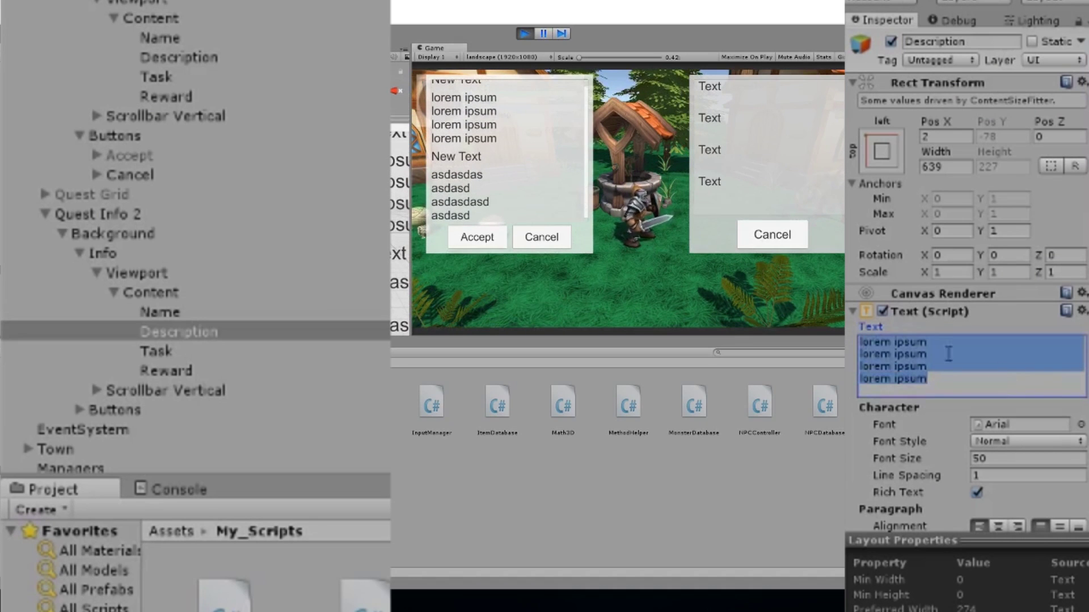
key("ctrl+c")
key("ctrl+v")
key("ctrl+v")
key("ctrl+v")
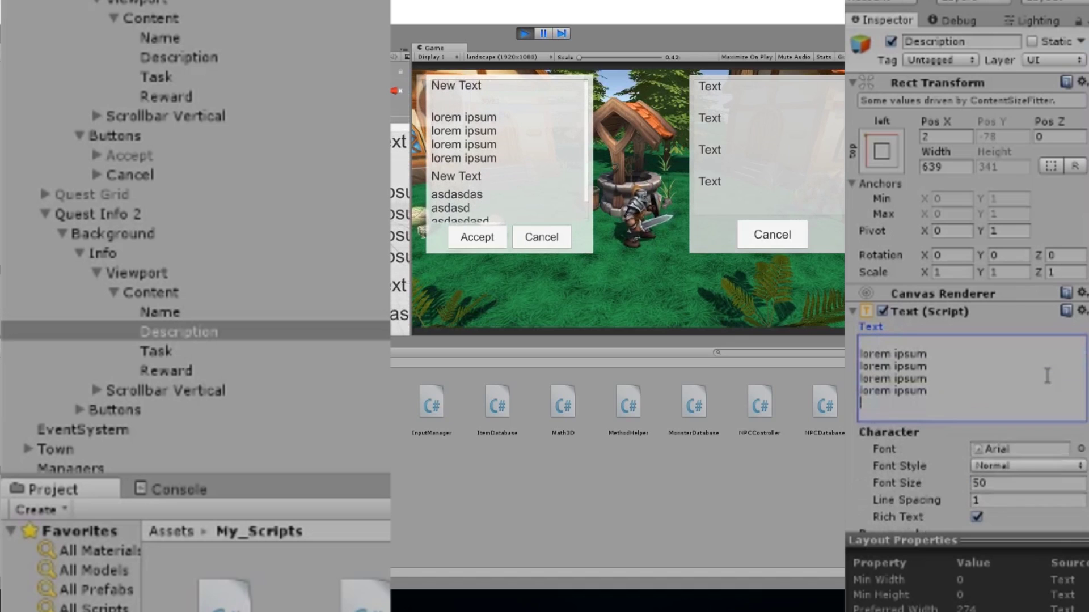
Commit the longer description, scroll the Quest Info 2 panel in the Game view, then stop play.
left_click(504, 180)
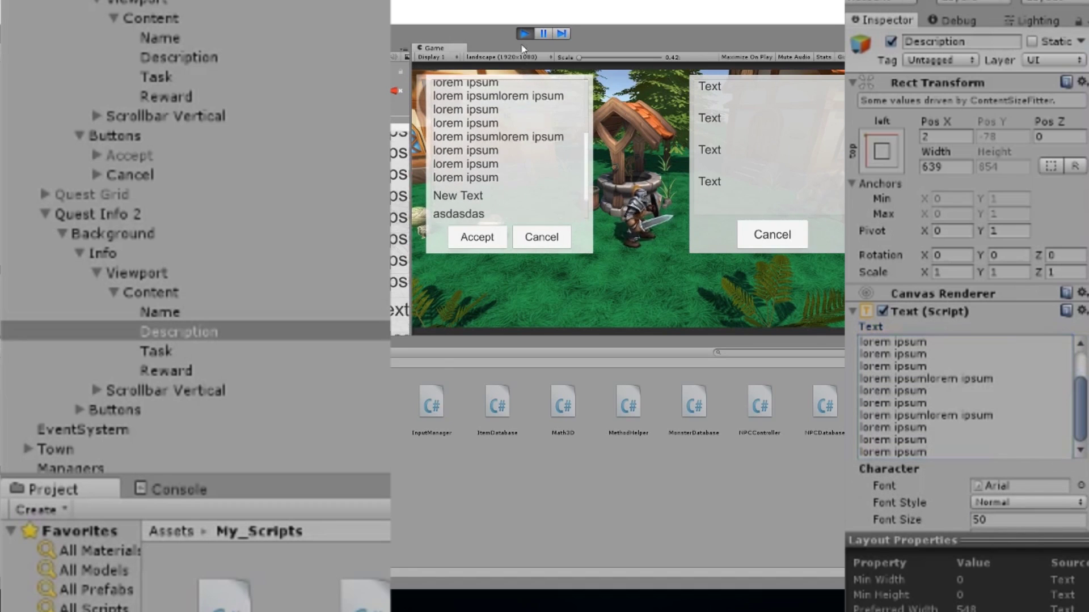
left_click_drag(504, 180, 518, 130)
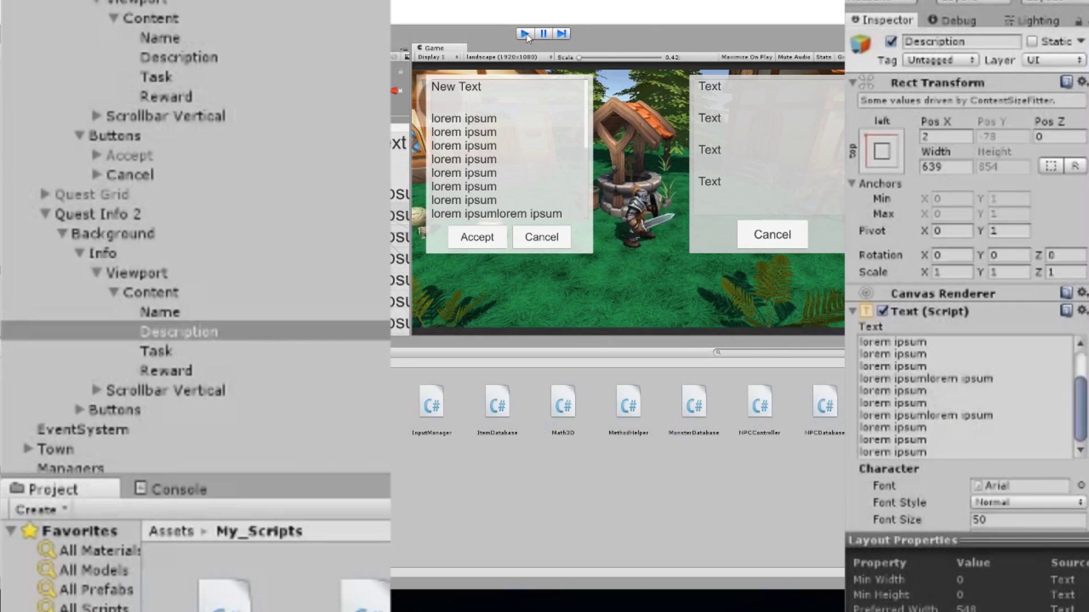
left_click(525, 34)
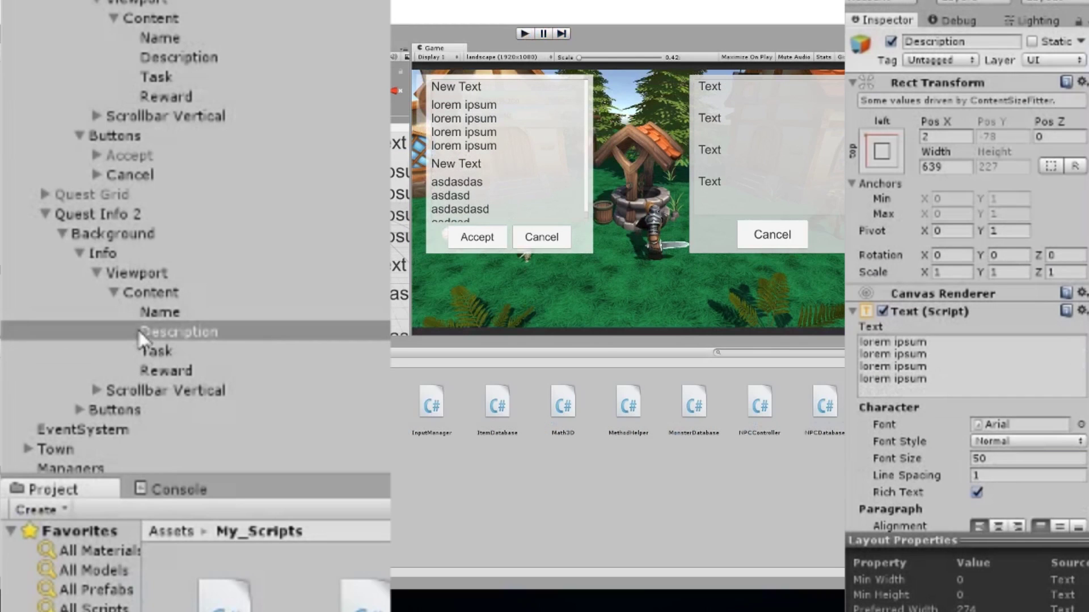
Disable Horizontal scrolling in the Info object's Scroll Rect component.
left_click(136, 254)
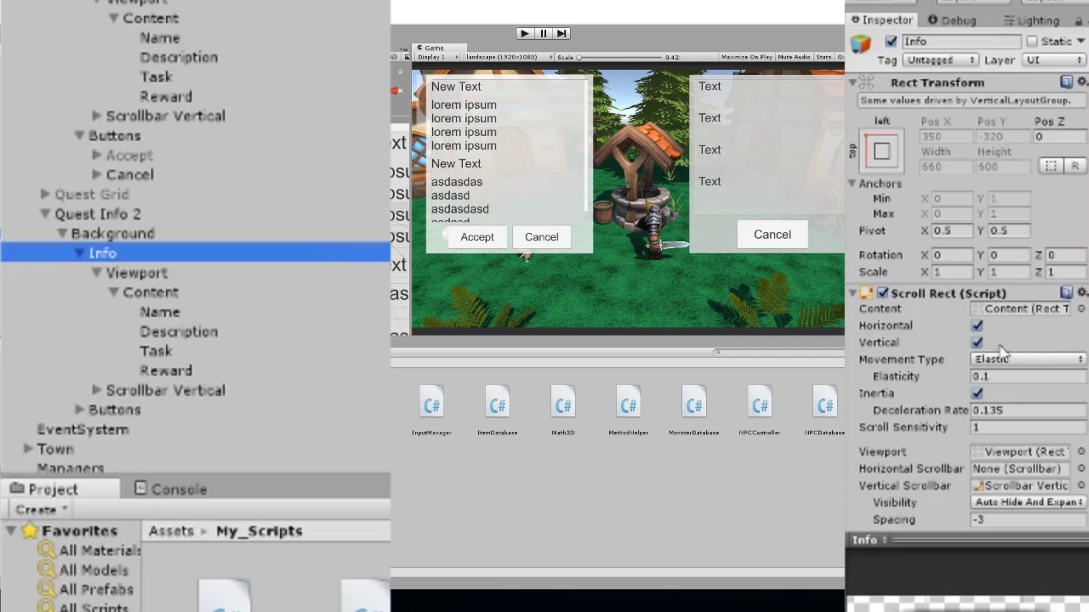
scroll(1031, 351, "down", 3)
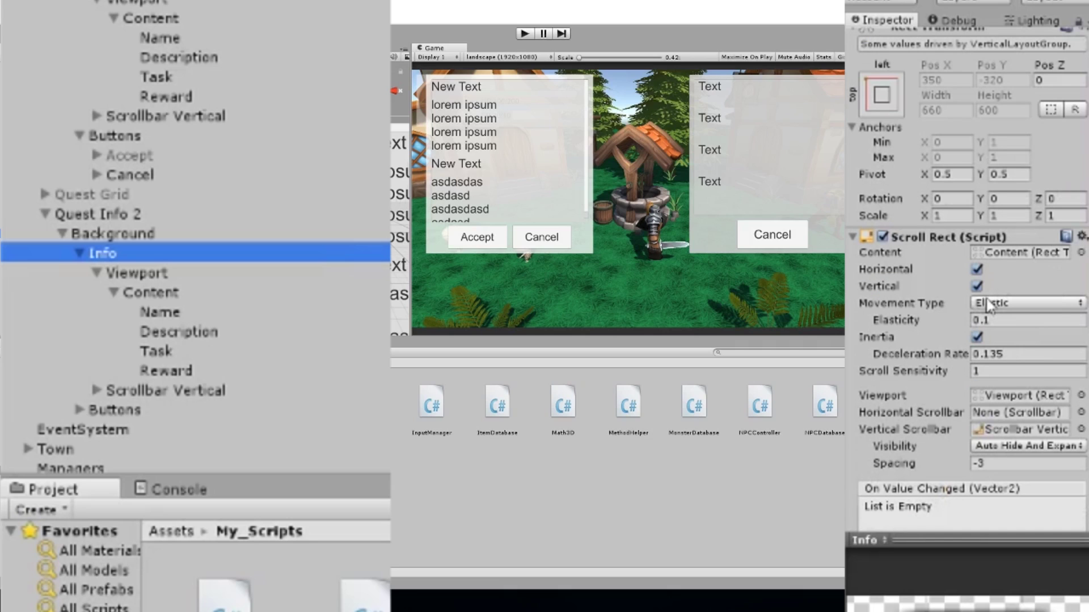
left_click(976, 269)
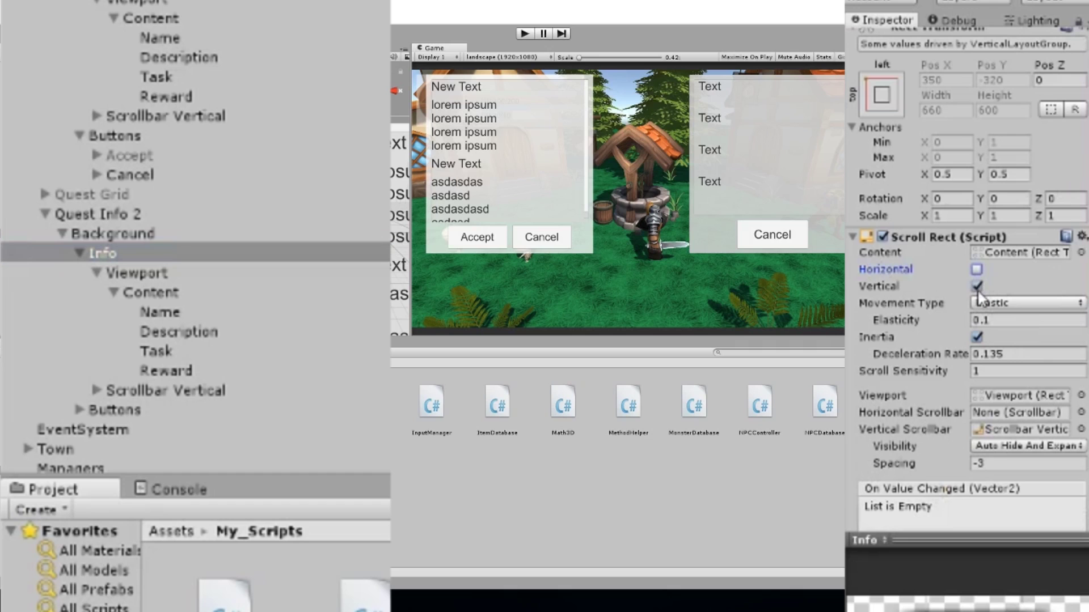
Play-test the vertical-only scrolling of the info text, stop, and select Quest Info 2's Background.
left_click(525, 34)
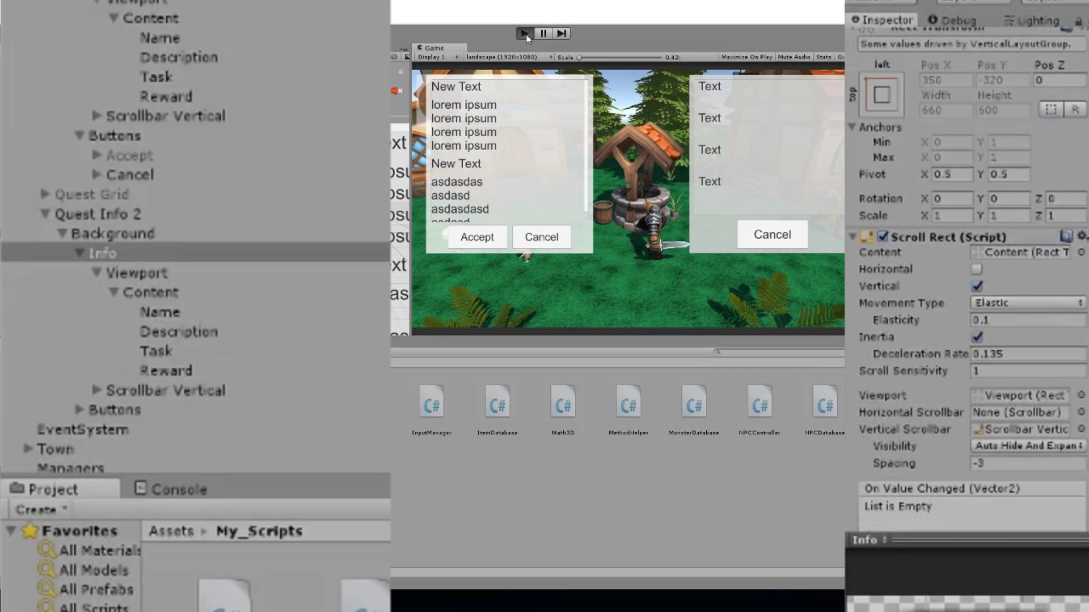
left_click_drag(551, 170, 485, 67)
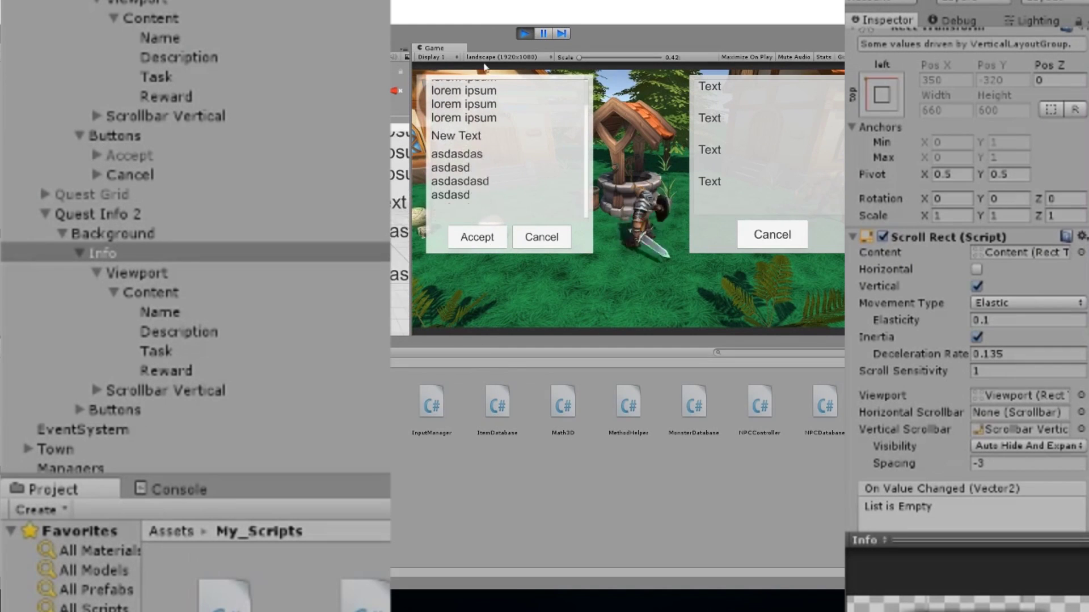
left_click(522, 36)
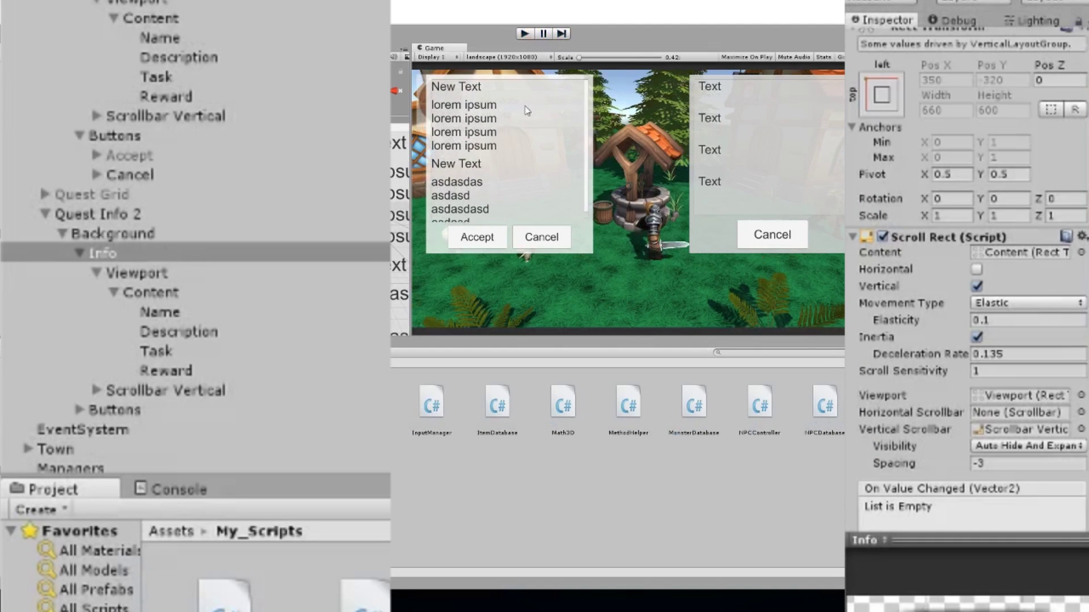
left_click(149, 255)
left_click(68, 231)
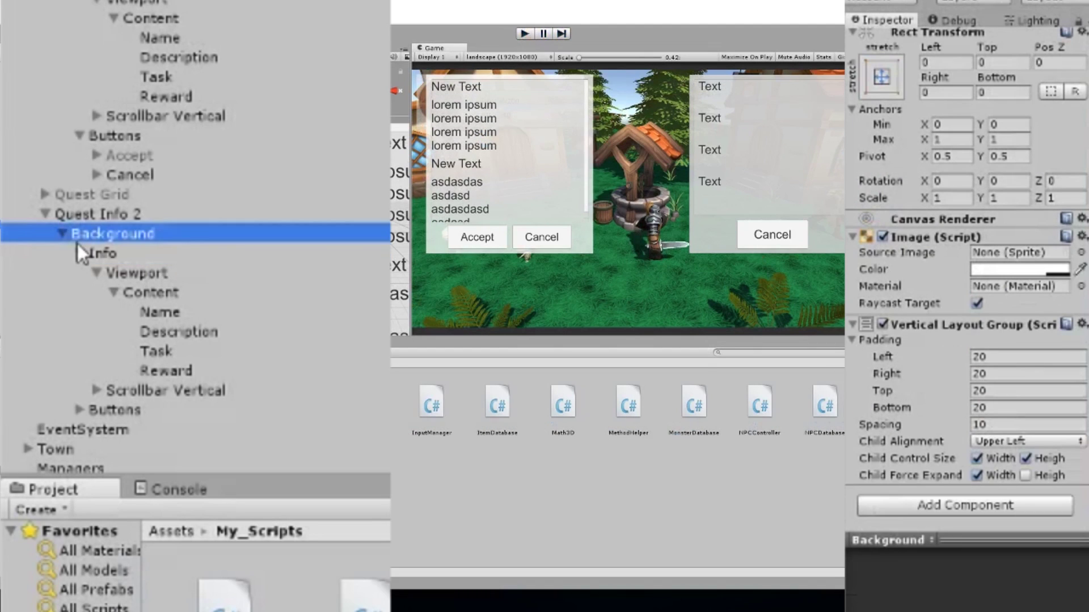
Collapse the Quest Info 2 branches and activate the Quest Grid panel.
left_click(63, 234)
left_click(46, 384)
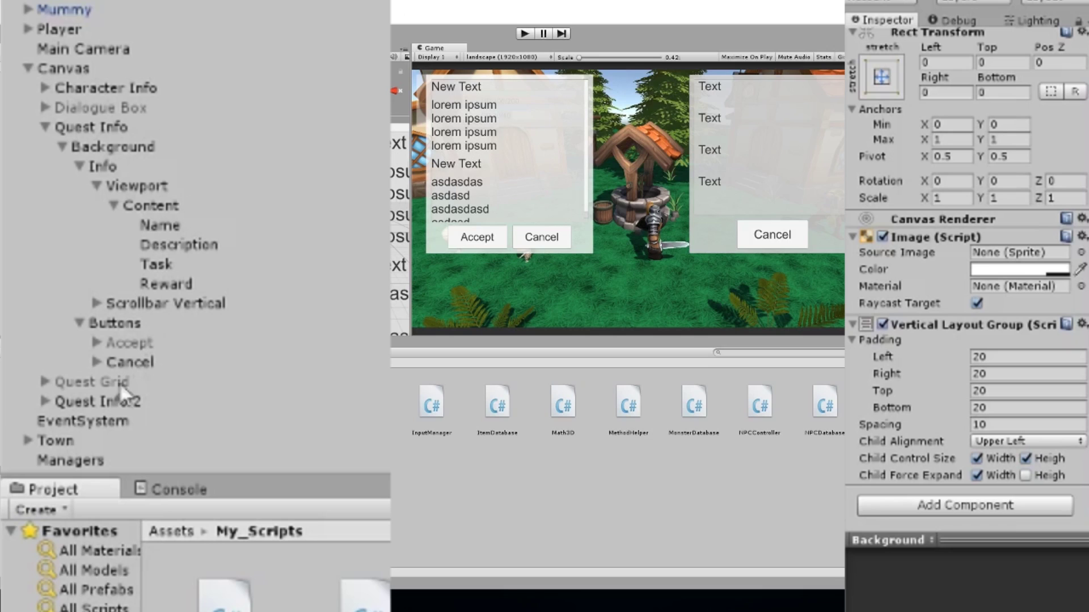
left_click(85, 383)
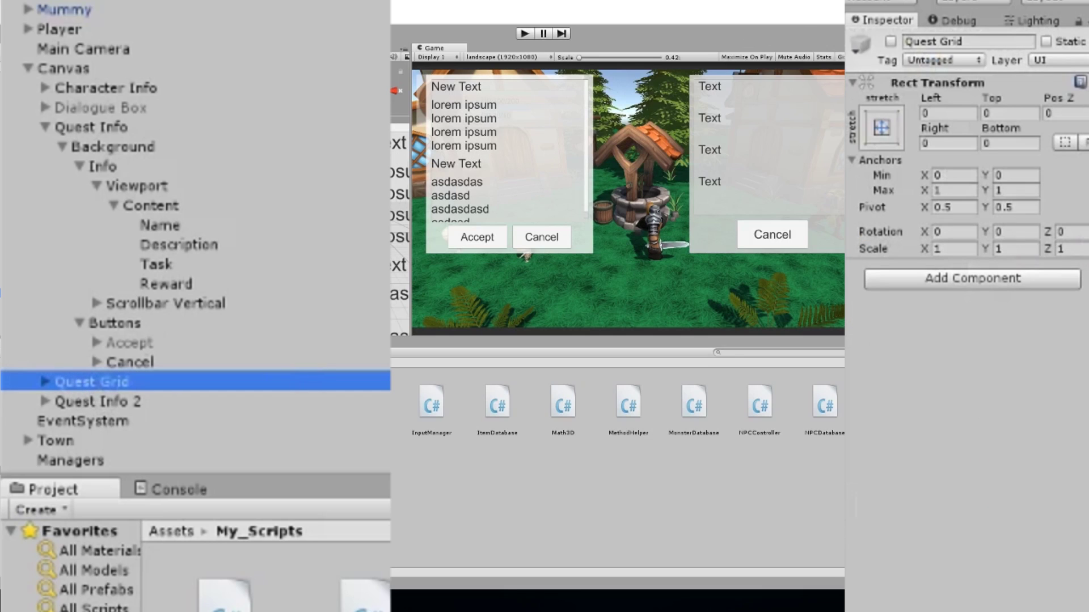
left_click(889, 41)
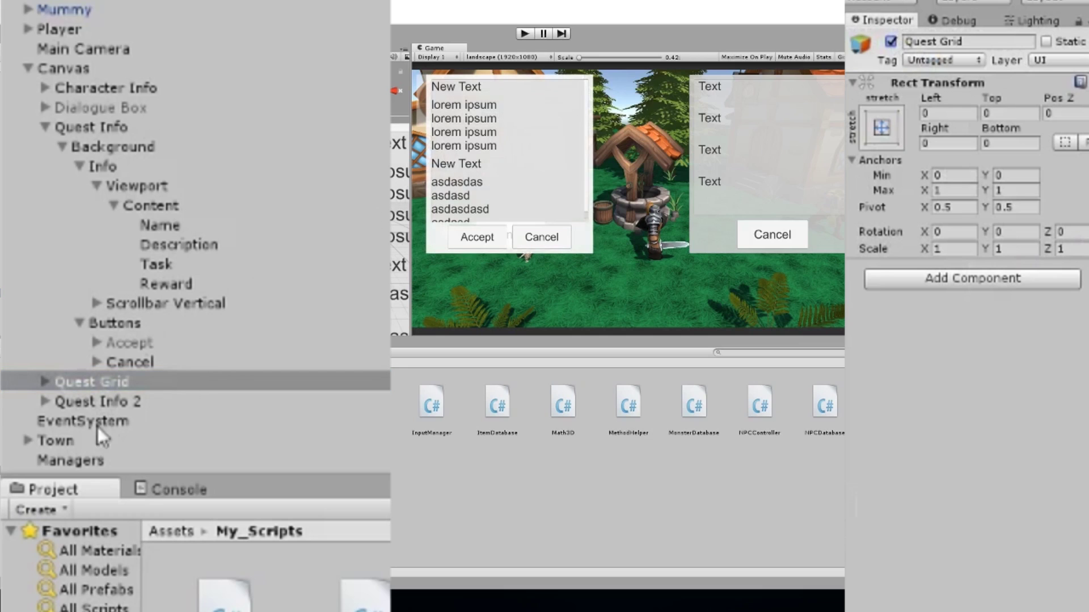
Deactivate Quest Info 2 to hide its panel, then inspect its Background.
left_click(105, 409)
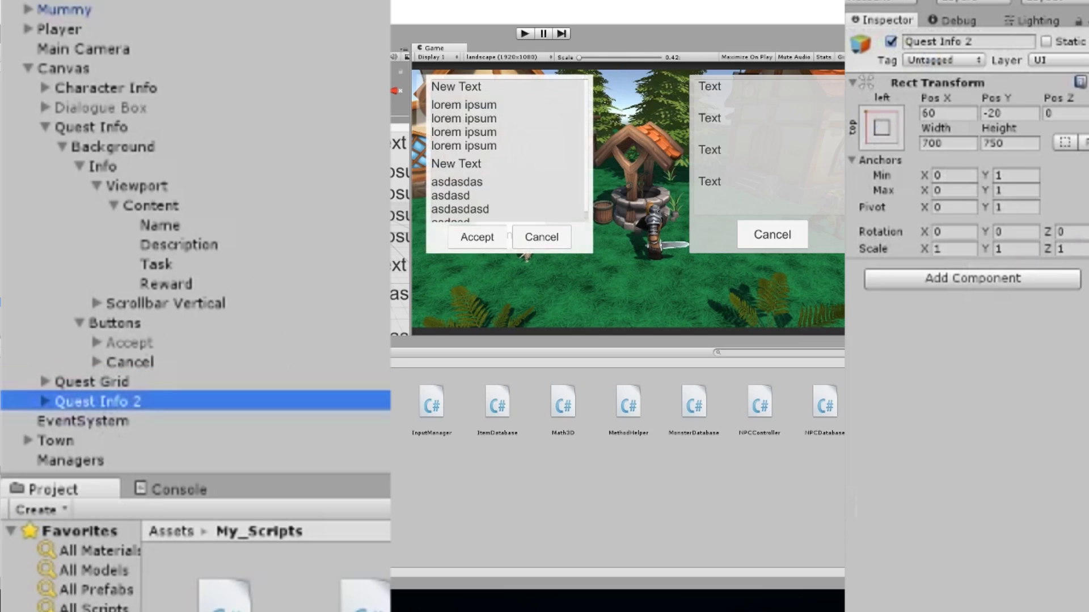
left_click(890, 42)
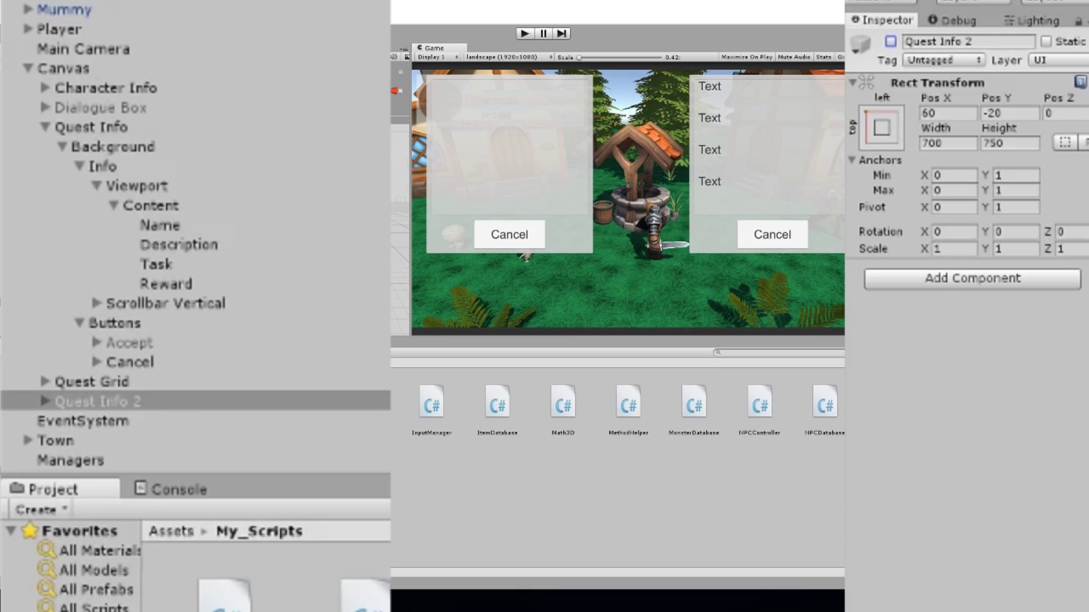
left_click(44, 400)
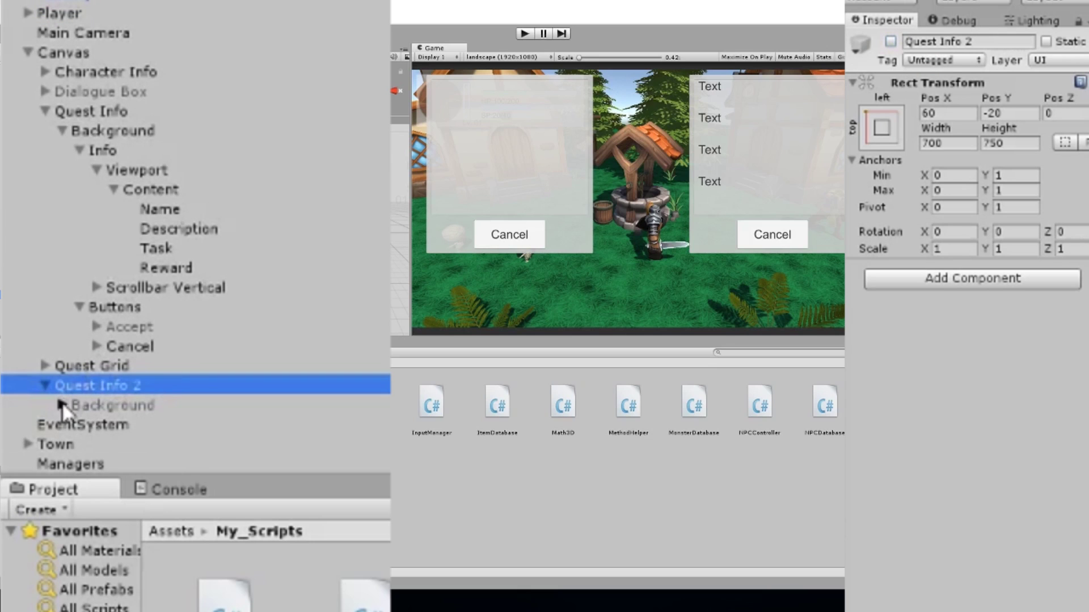
left_click(62, 405)
left_click(85, 259)
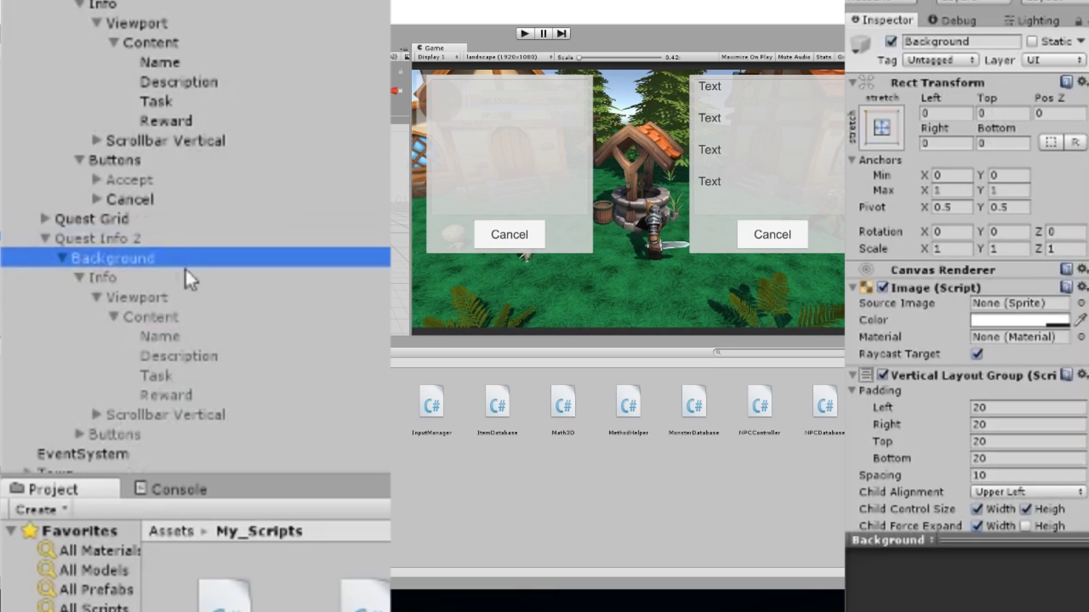
Expand Quest Grid > Background > Info > Viewport in the Hierarchy and select Content.
left_click(53, 219)
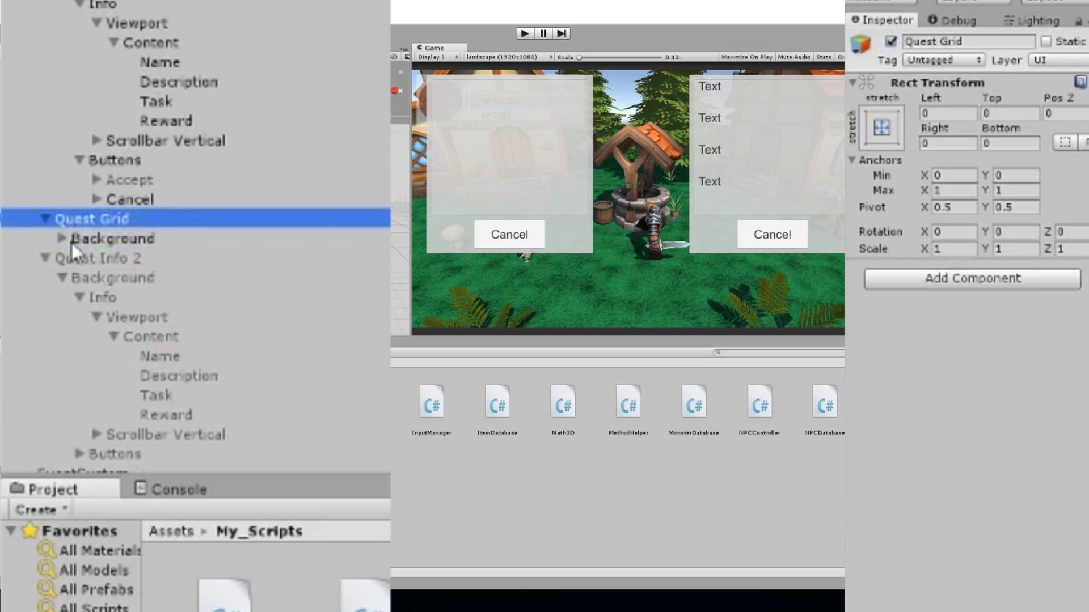
left_click(64, 240)
left_click(79, 278)
left_click(96, 297)
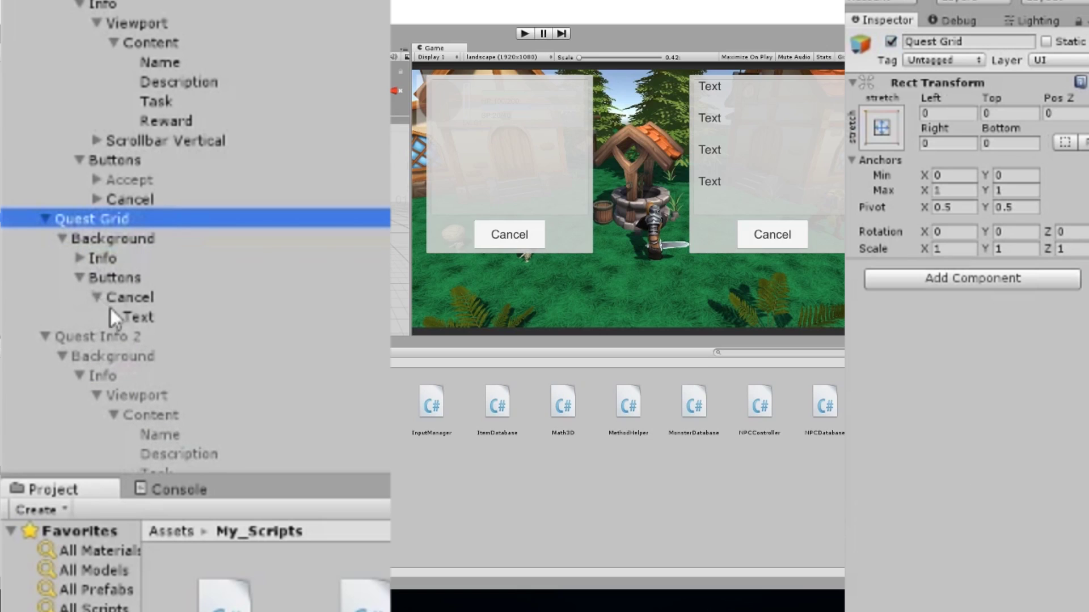
left_click(80, 278)
left_click(81, 259)
left_click(97, 278)
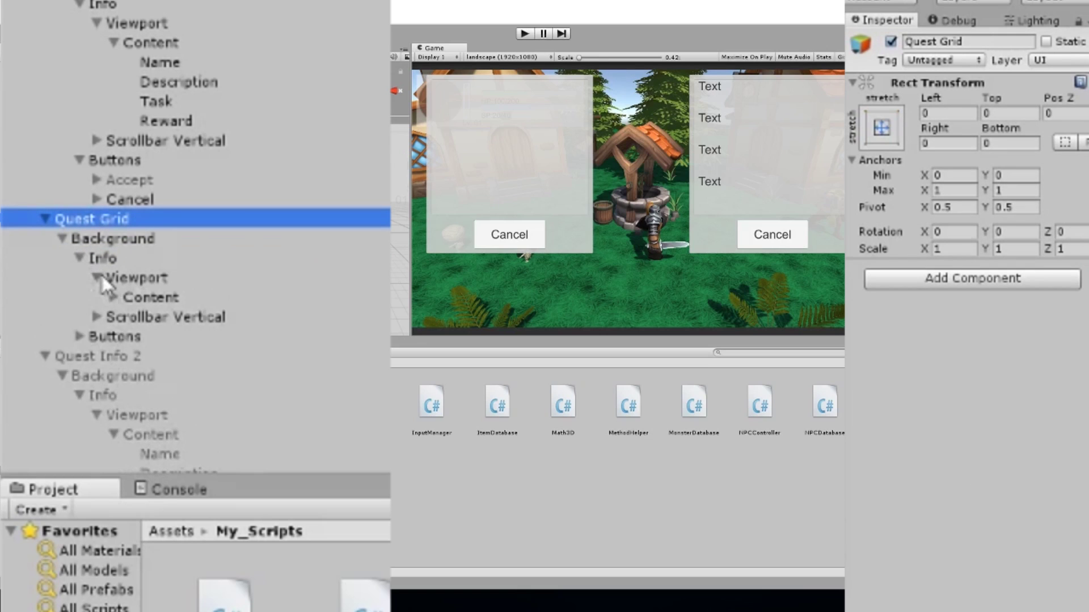
left_click(113, 297)
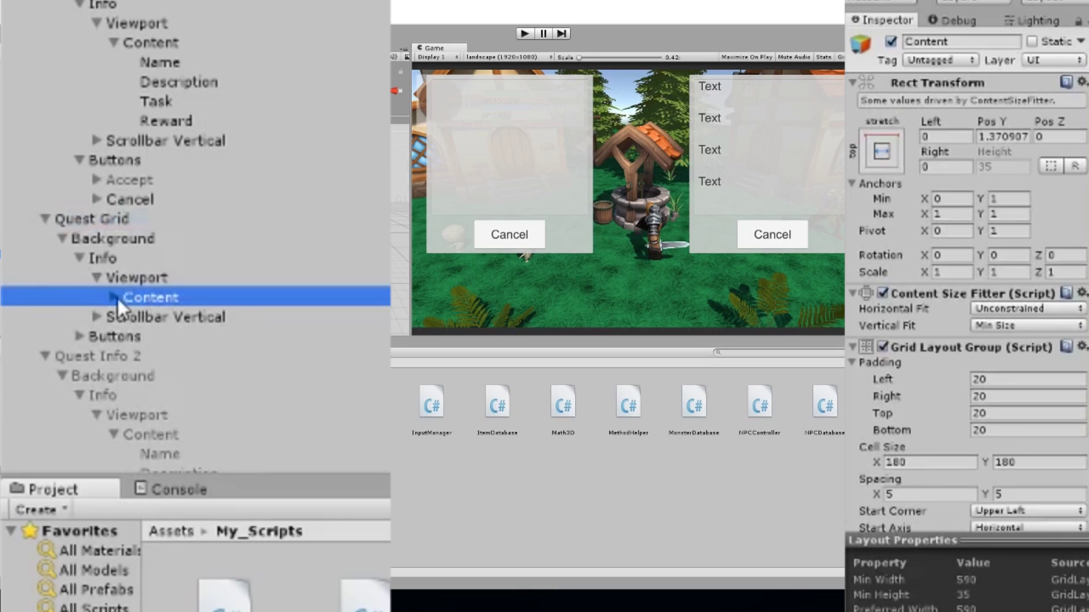
Activate Quest_Button_Prefab under Content, duplicate it into copies (1)–(10), and start the game.
left_click(114, 297)
left_click(182, 316)
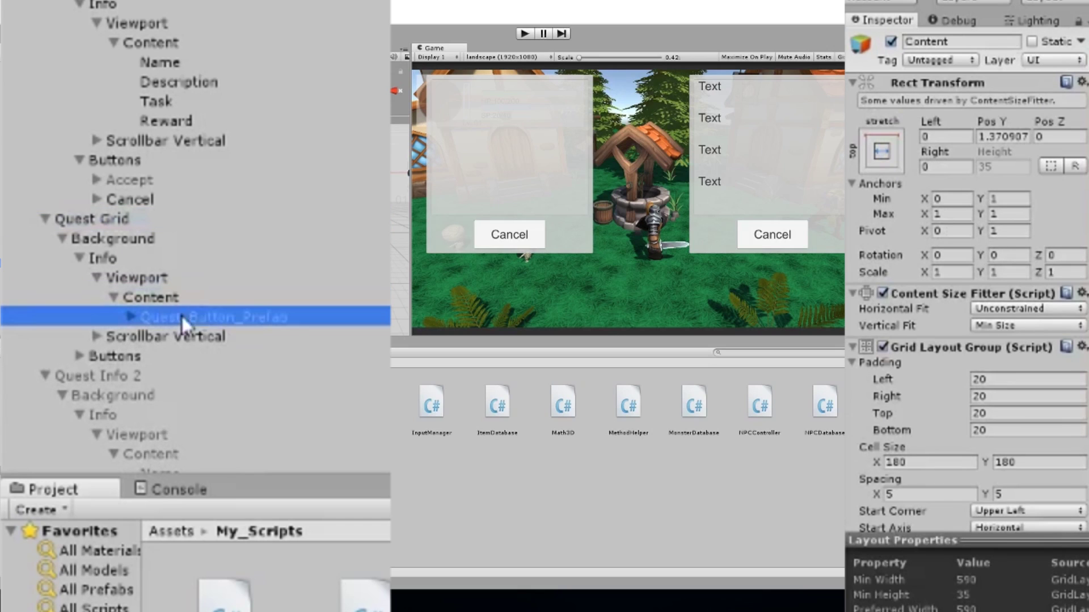
left_click(891, 41)
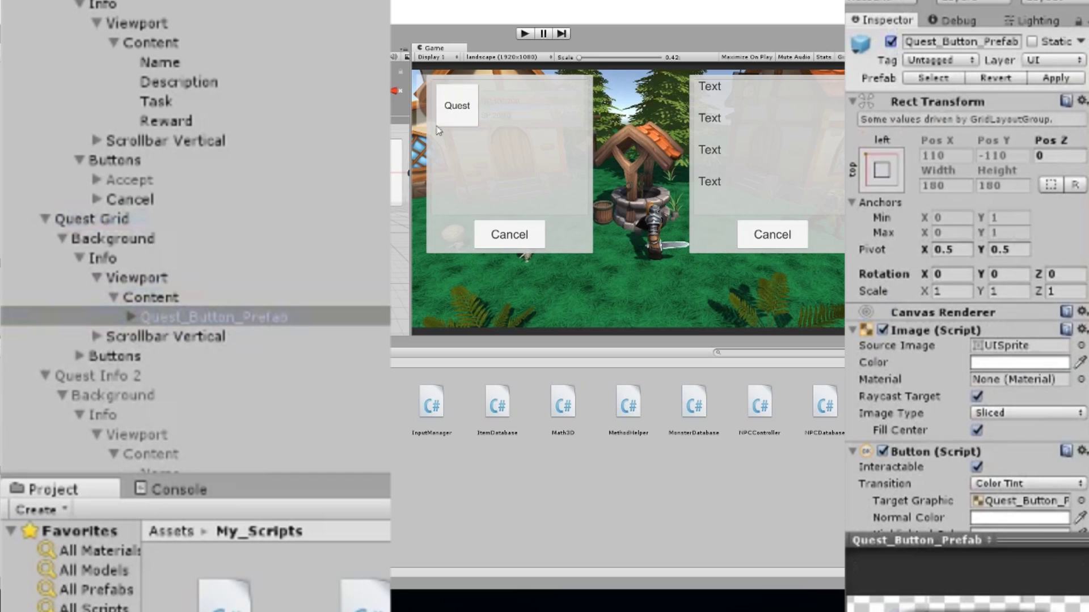
key("ctrl+d")
key("ctrl+d")
key("ctrl+d")
key("ctrl+d")
key("ctrl+d")
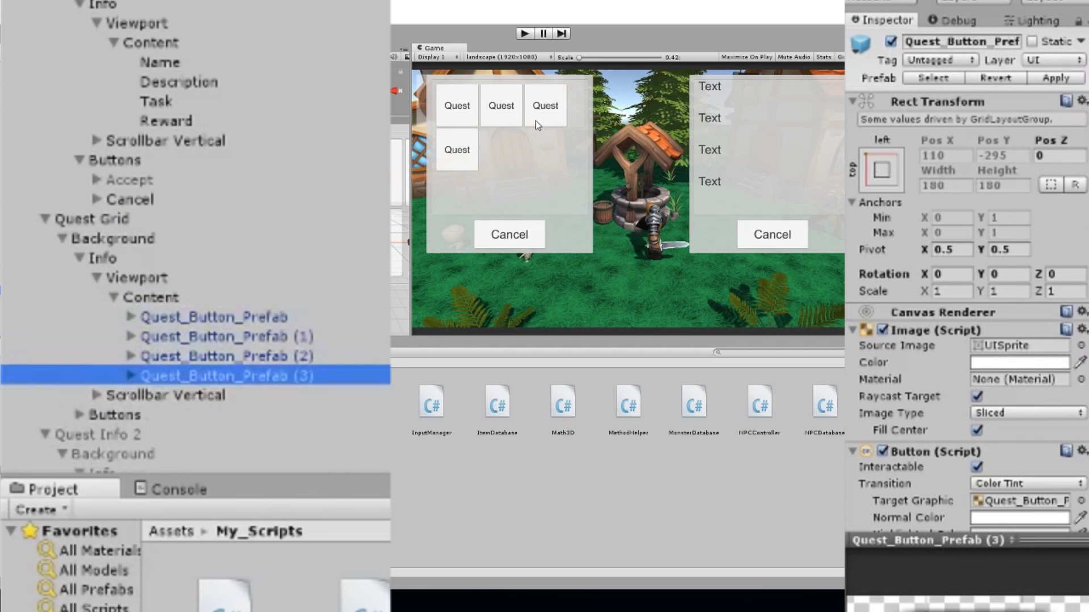
key("ctrl+d")
key("ctrl+d")
key("ctrl+d")
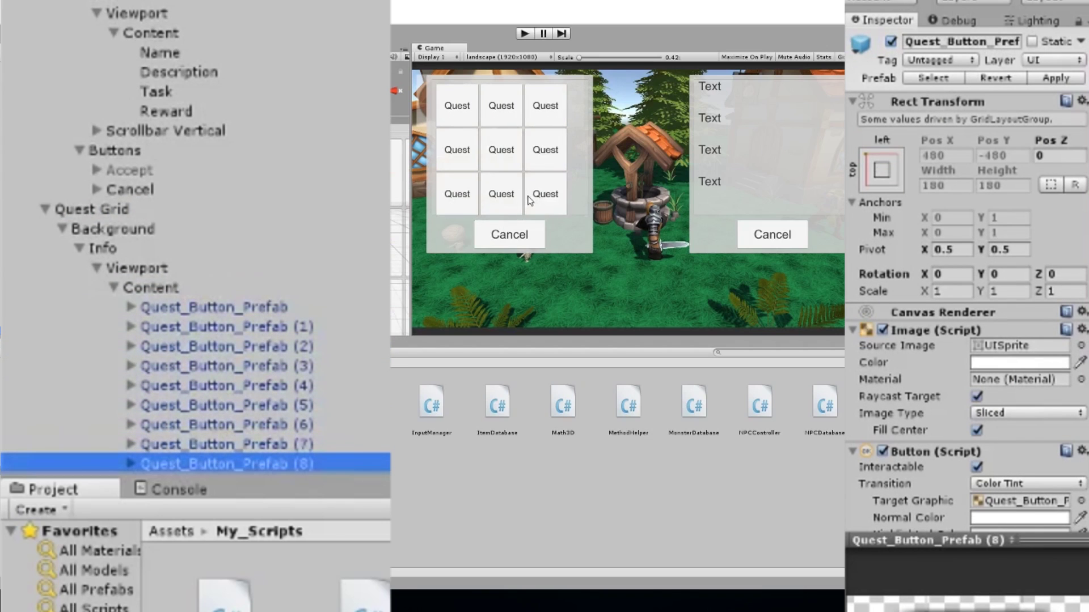
key("ctrl+d")
key("ctrl+d")
left_click(529, 34)
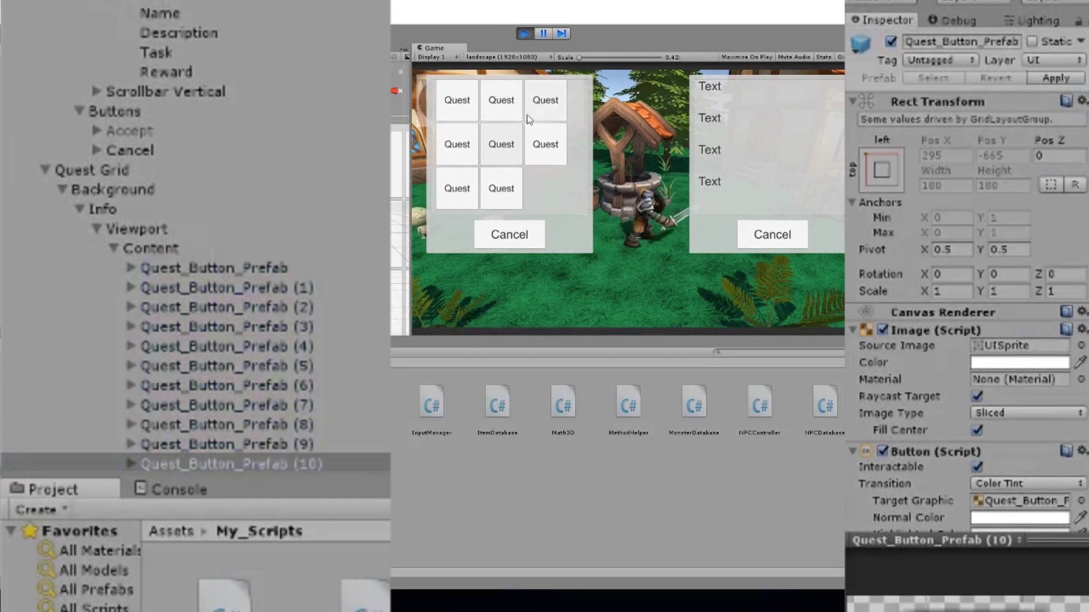
Scroll the quest grid, open a quest's details, and accept the Mummies Everywhere! quest.
scroll(545, 102, "down", 2)
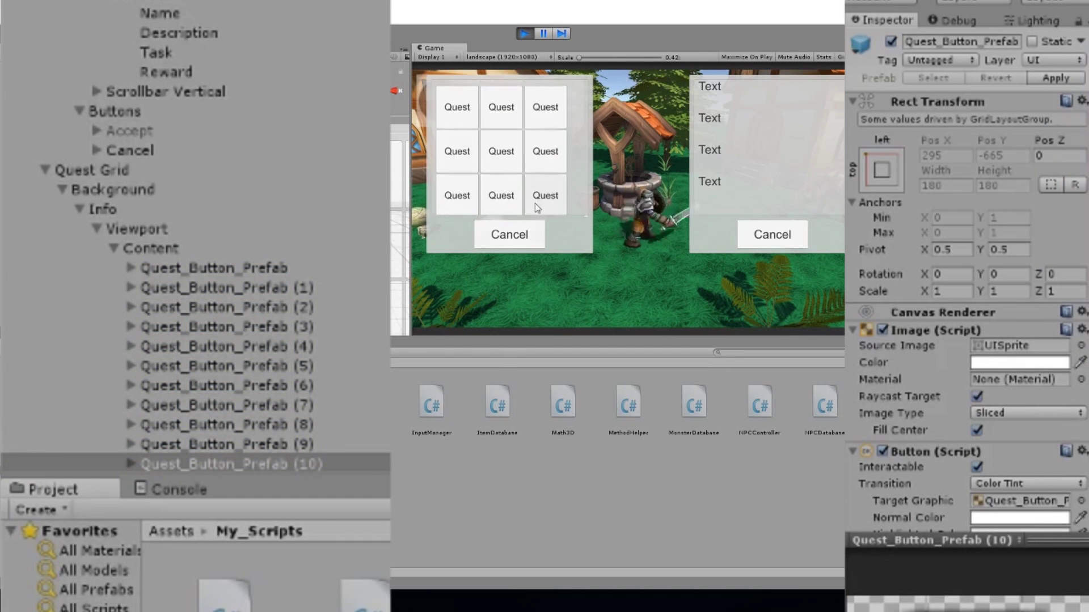
scroll(545, 102, "up", 2)
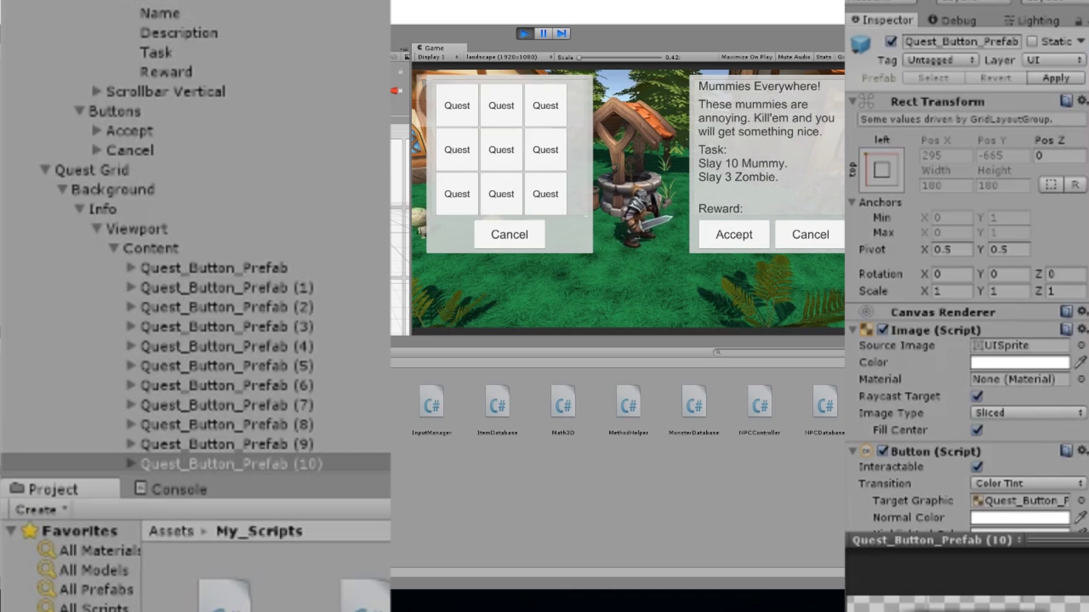
left_click(549, 103)
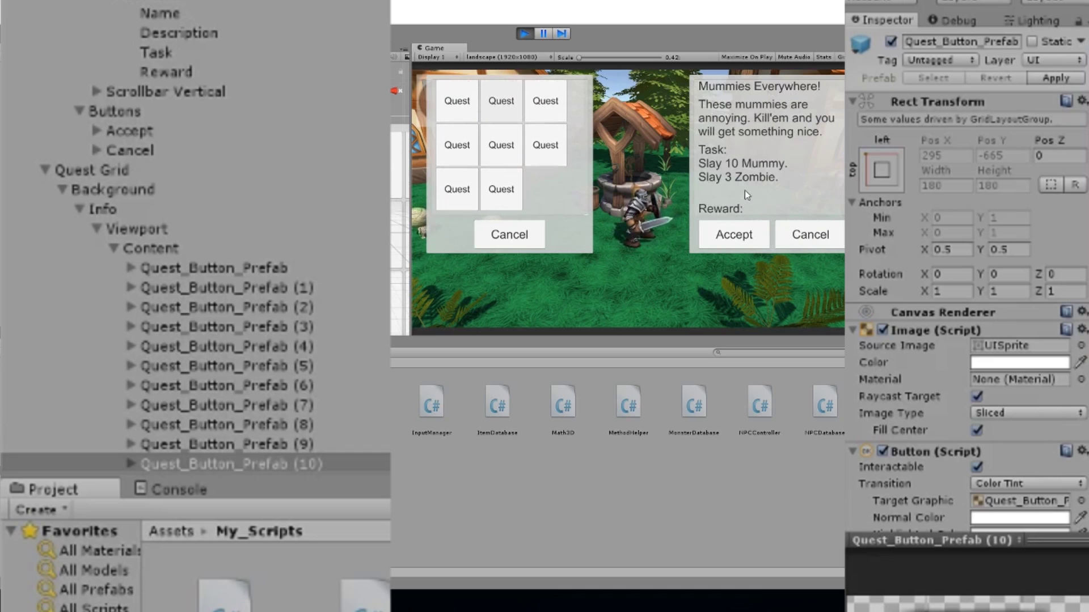
scroll(745, 198, "down", 2)
left_click(741, 237)
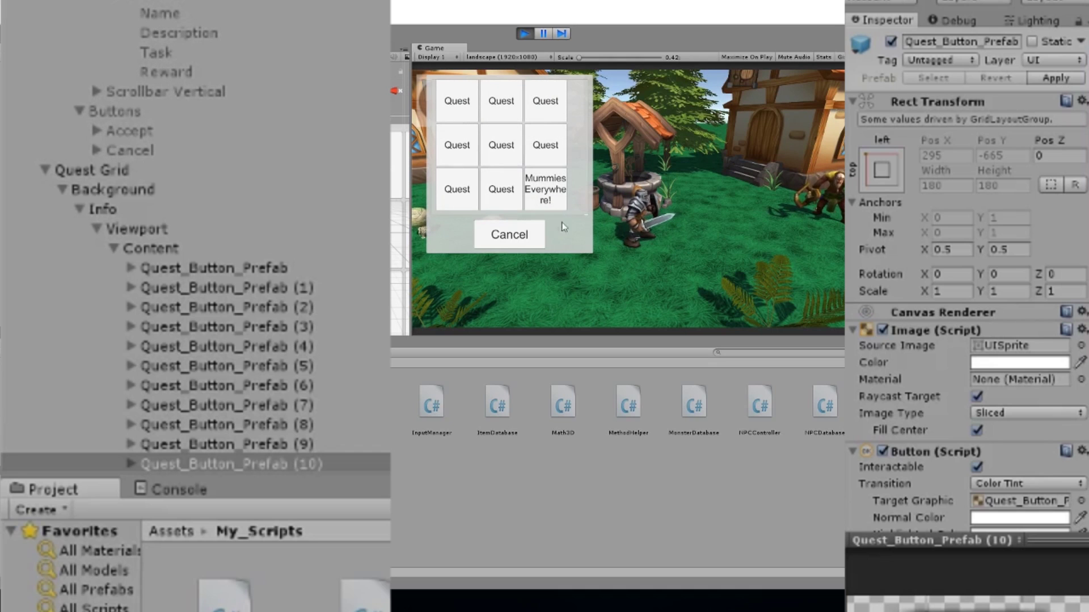
Open the Mummies Everywhere! quest details and scroll down to its tasks and rewards.
left_click(555, 196)
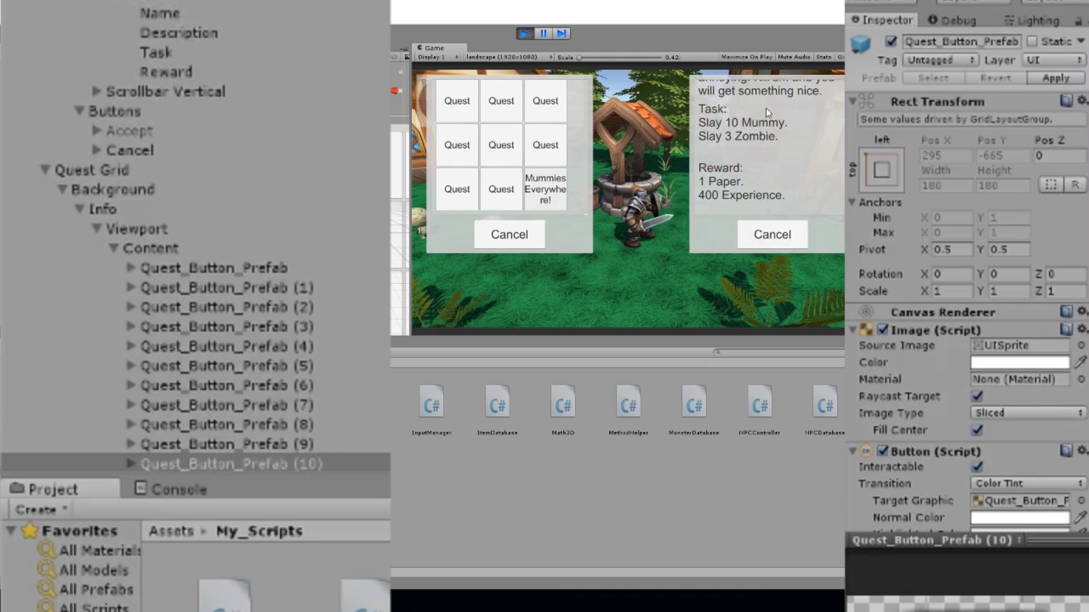
scroll(734, 237, "down", 3)
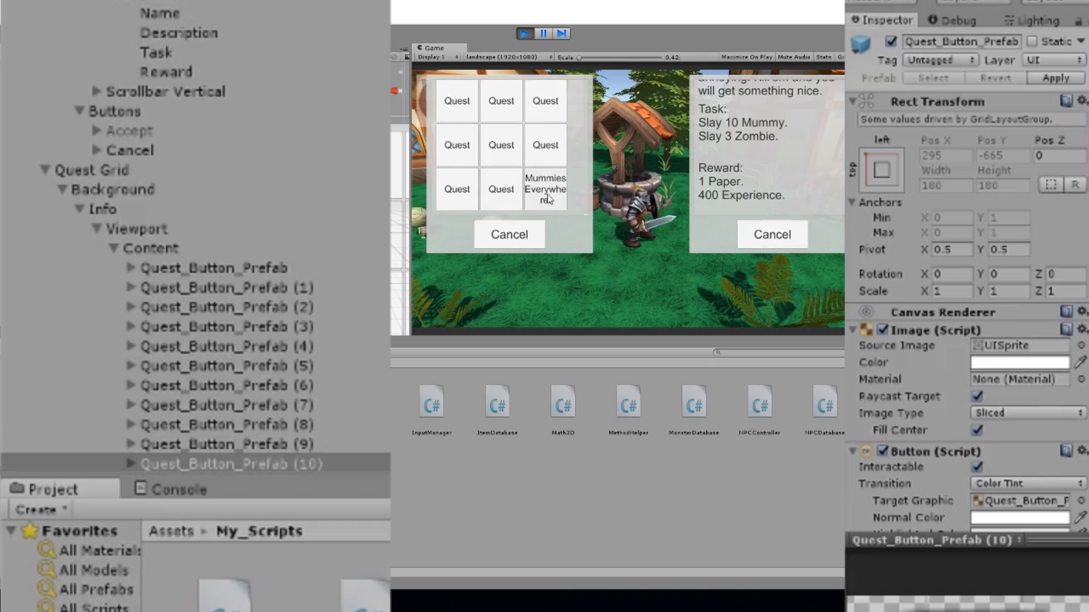
left_click(772, 234)
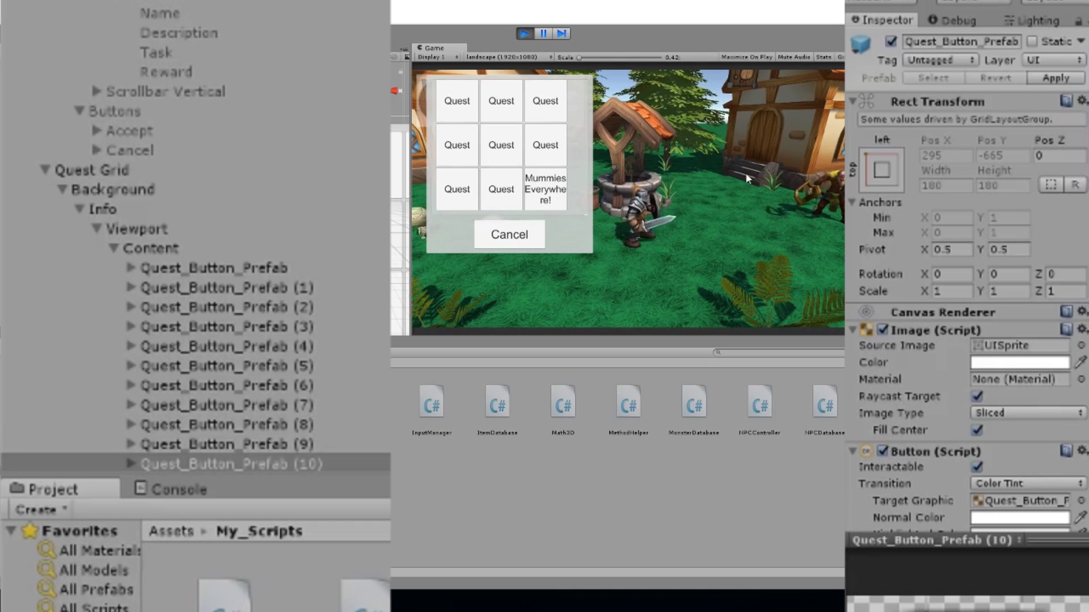
left_click(827, 203)
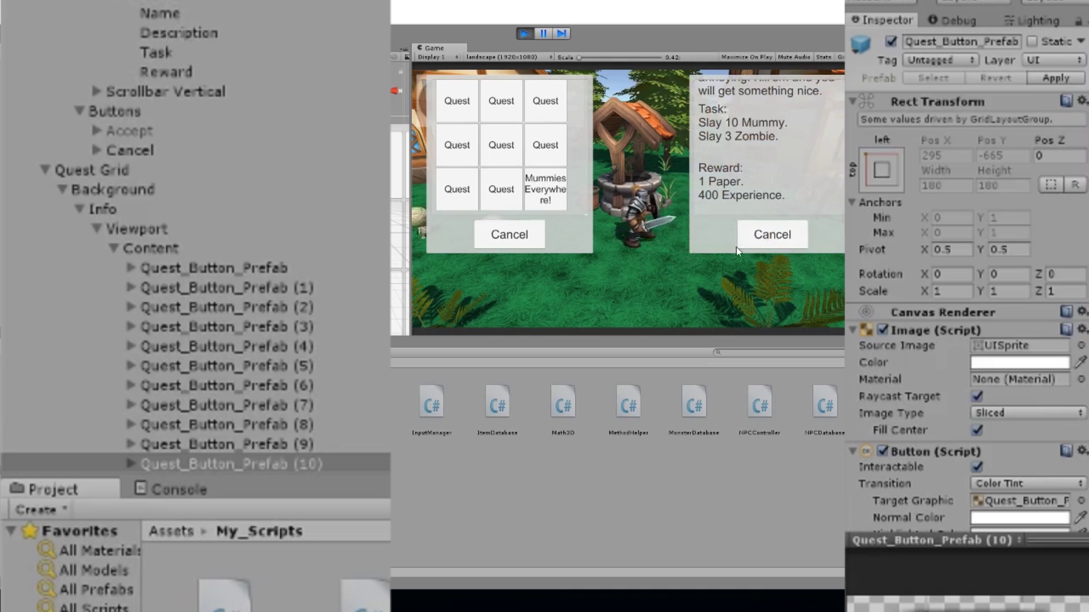
scroll(721, 142, "down", 3)
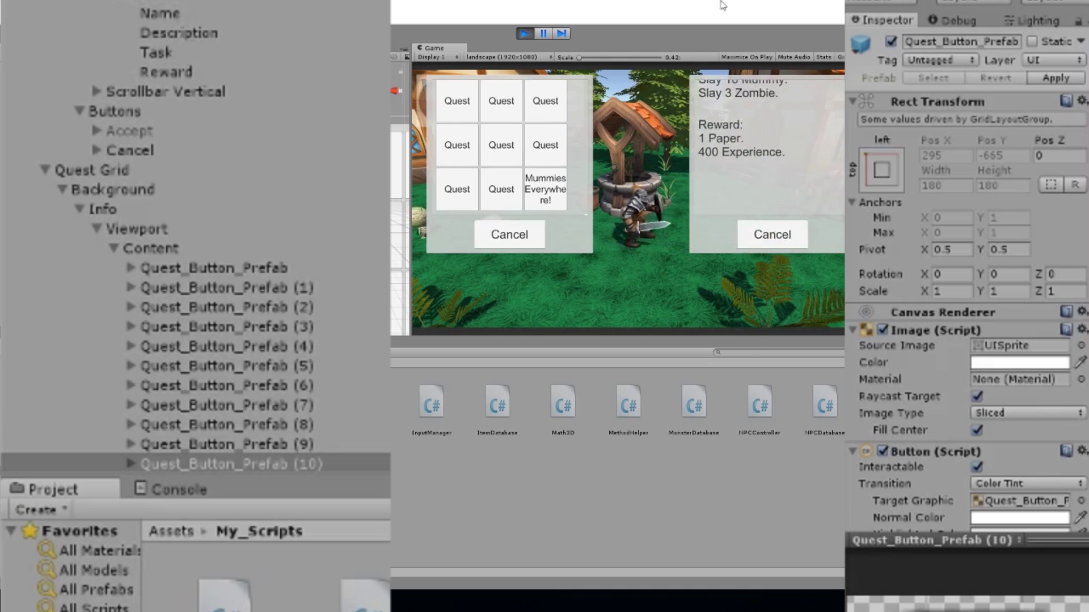